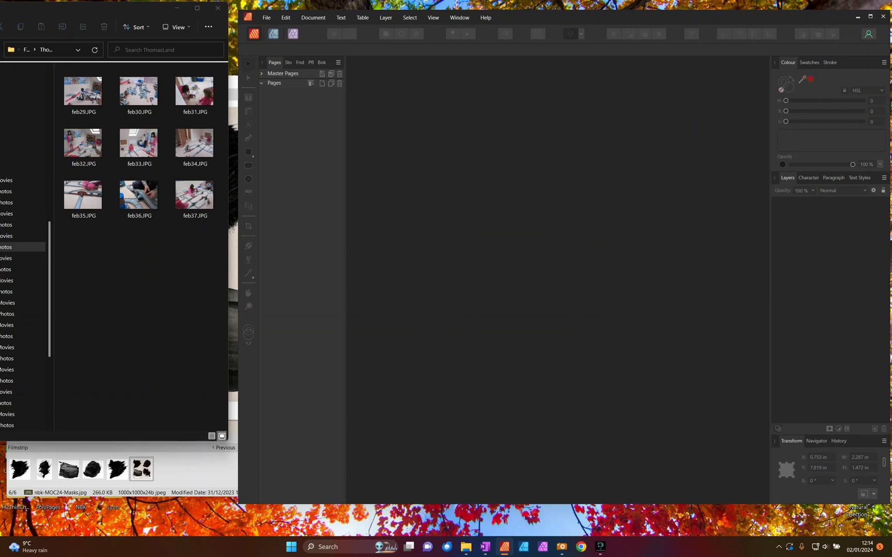
- Review the nbk-MOC24-Masks.jpg preview in ACDSee and the feb29 and feb30 photos in the ThomasLand folder
{"action": "left_click", "coordinate": [201, 493]}
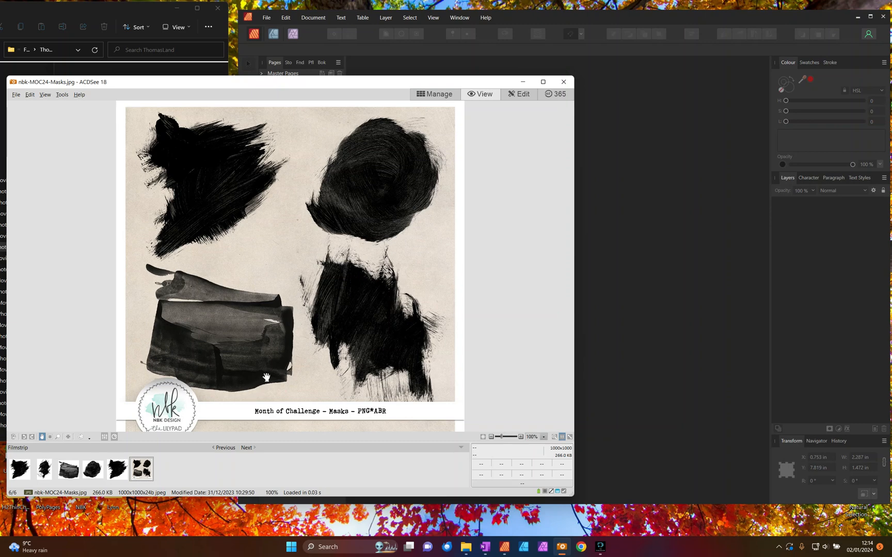
{"action": "left_click_drag", "start_coordinate": [423, 83], "coordinate": [423, 88]}
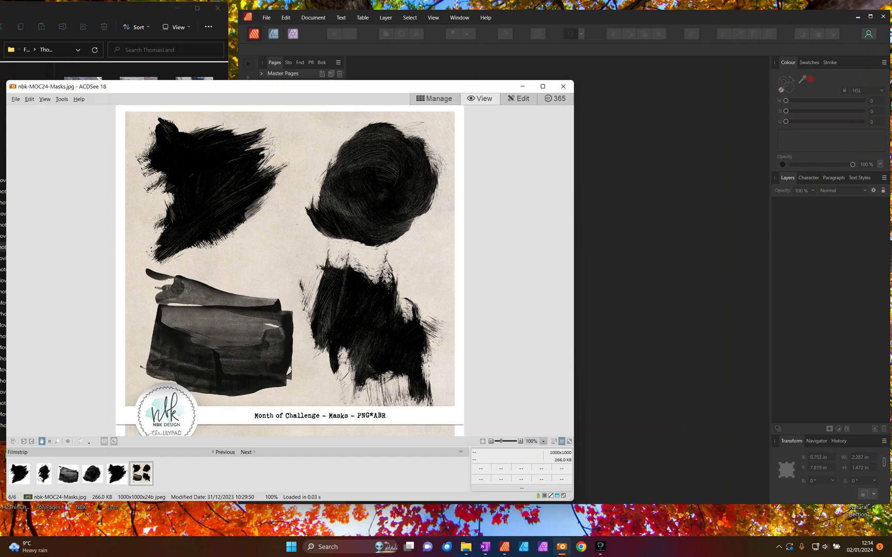
{"action": "left_click", "coordinate": [133, 13]}
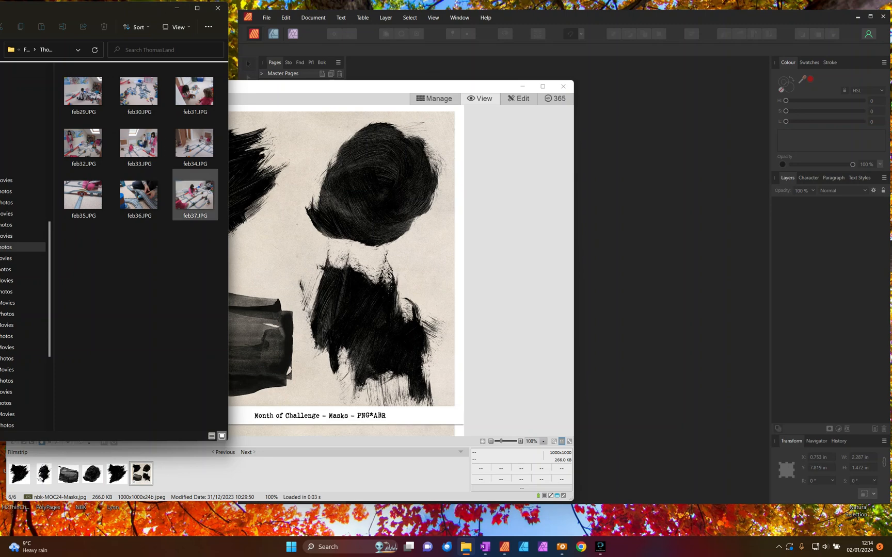
{"action": "left_click", "coordinate": [85, 93]}
{"action": "left_click", "coordinate": [147, 94], "text": "ctrl"}
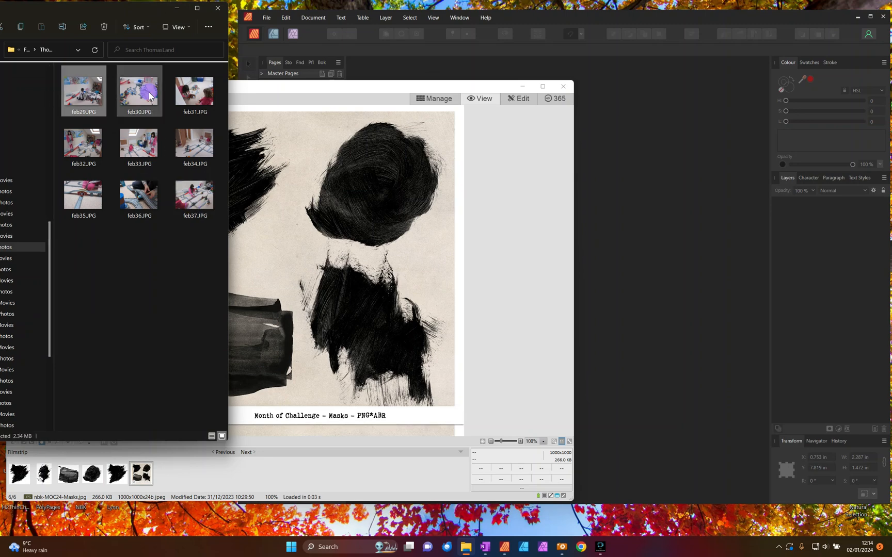
{"action": "left_click", "coordinate": [145, 94]}
- Switch to Affinity Publisher and create a new document from the 12x12Scrapbook preset, 12 × 12 in at 300 DPI
{"action": "left_click", "coordinate": [267, 17]}
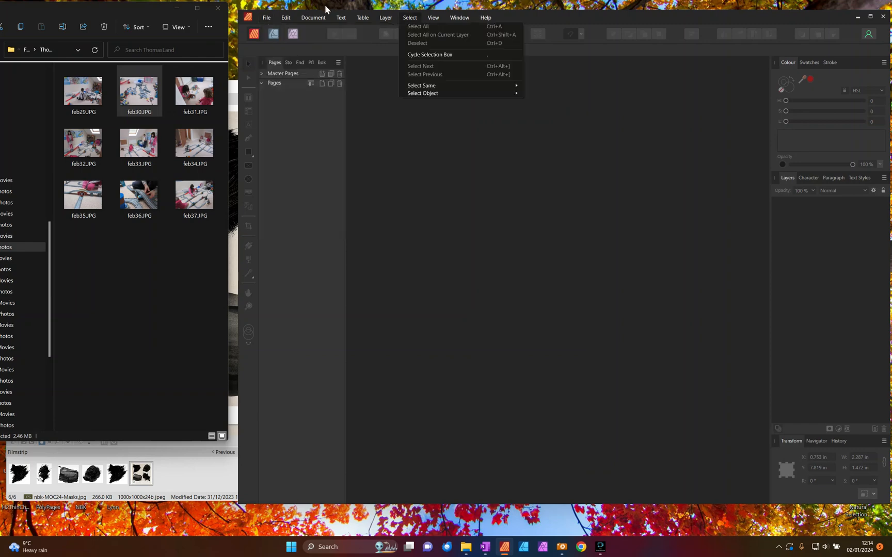
{"action": "left_click", "coordinate": [281, 38]}
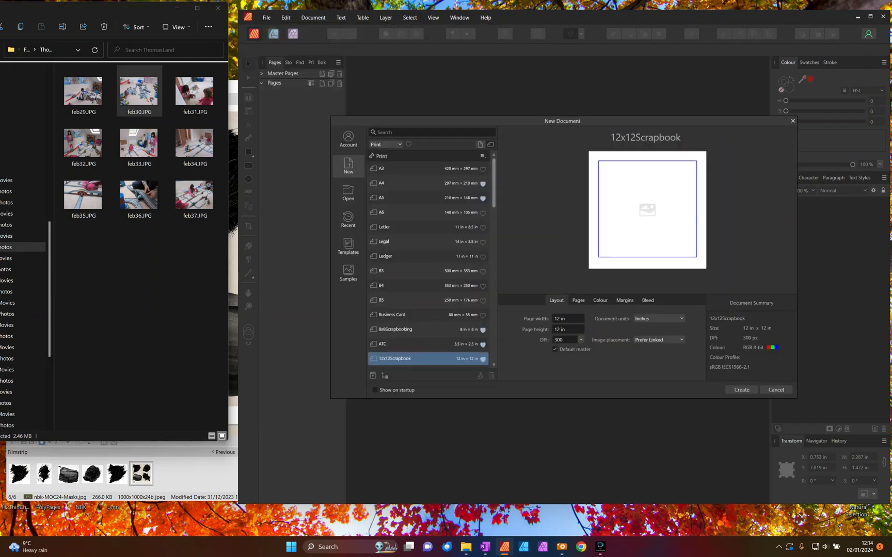
{"action": "left_click", "coordinate": [741, 390]}
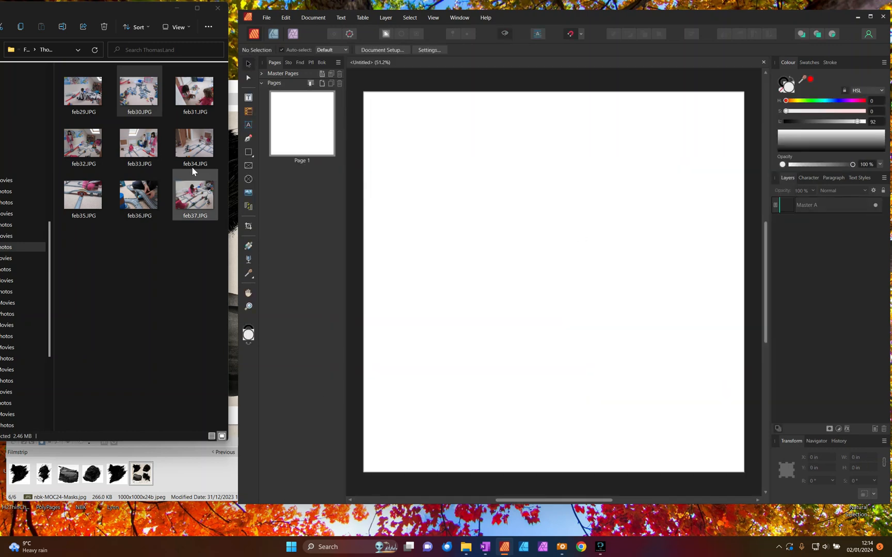
- Place feb30.JPG from the photo folder over the page's upper-left corner, about 8.3 × 6.3 in
{"action": "left_click", "coordinate": [137, 96]}
{"action": "left_click_drag", "start_coordinate": [138, 95], "coordinate": [531, 221]}
{"action": "left_click_drag", "start_coordinate": [579, 281], "coordinate": [592, 235]}
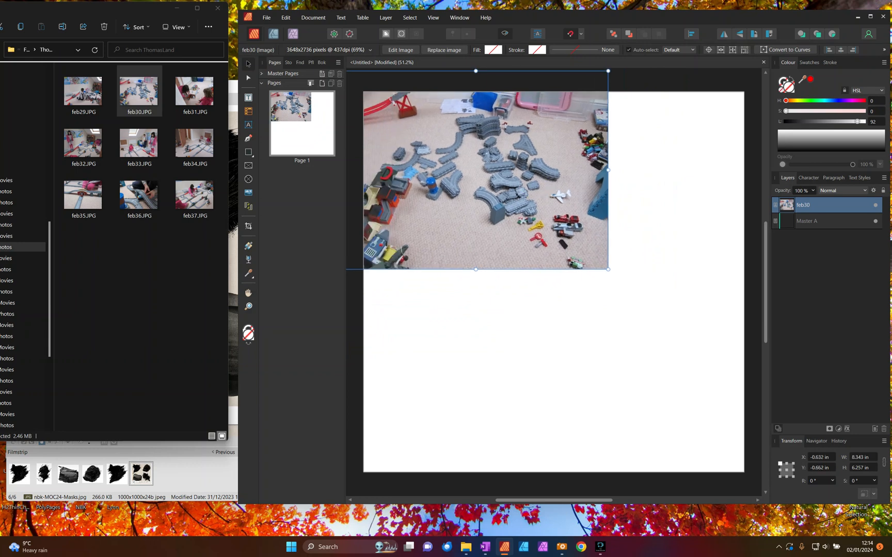
- Place feb37.JPG from the photo folder in the page's lower-right area, about 8.9 × 6.7 in
{"action": "left_click", "coordinate": [194, 196]}
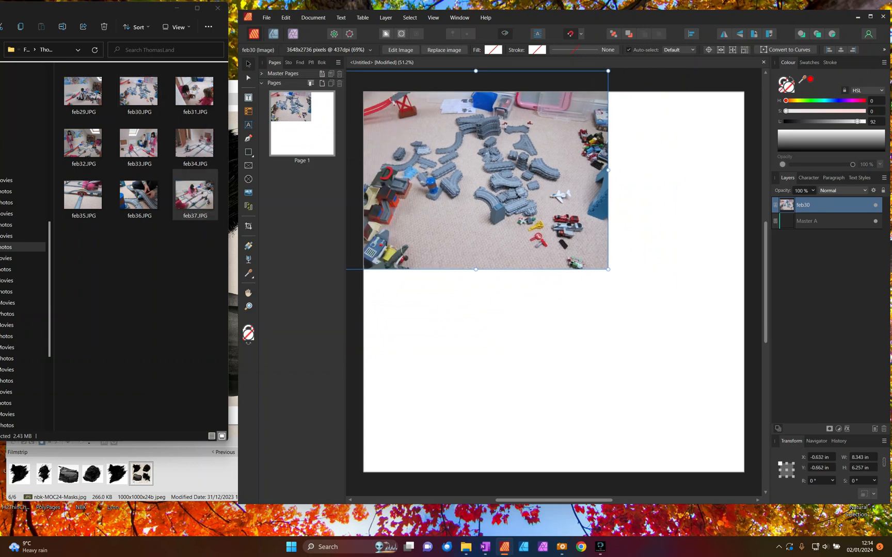
{"action": "left_click_drag", "start_coordinate": [550, 293], "coordinate": [653, 385]}
{"action": "left_click_drag", "start_coordinate": [743, 145], "coordinate": [641, 220]}
{"action": "left_click_drag", "start_coordinate": [506, 341], "coordinate": [594, 351]}
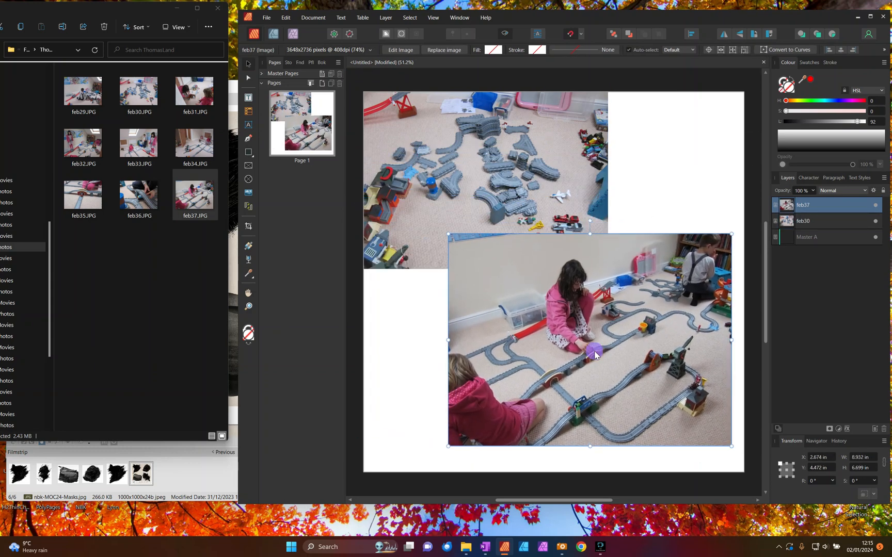
- Bring feb30 above feb37 in the layer order and position it at about X 0.7 in, Y 0.4 in
{"action": "left_click_drag", "start_coordinate": [447, 141], "coordinate": [467, 169]}
{"action": "left_click_drag", "start_coordinate": [805, 221], "coordinate": [805, 203]}
{"action": "left_click_drag", "start_coordinate": [476, 173], "coordinate": [499, 178]}
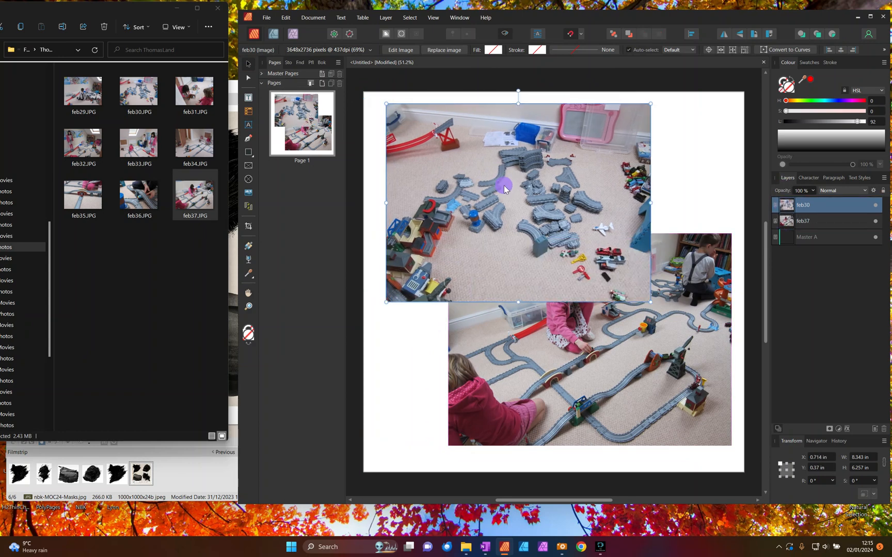
- Put away the photo folder and place nbk-MOC24-Mask-4.png from ACDSee's thumbnails over the feb30 photo
{"action": "left_click", "coordinate": [217, 9]}
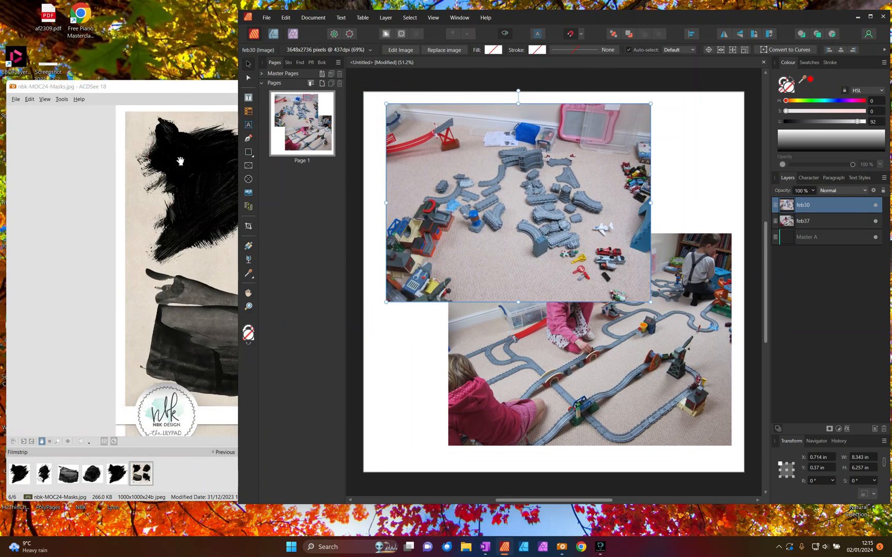
{"action": "left_click", "coordinate": [165, 87]}
{"action": "left_click", "coordinate": [435, 99]}
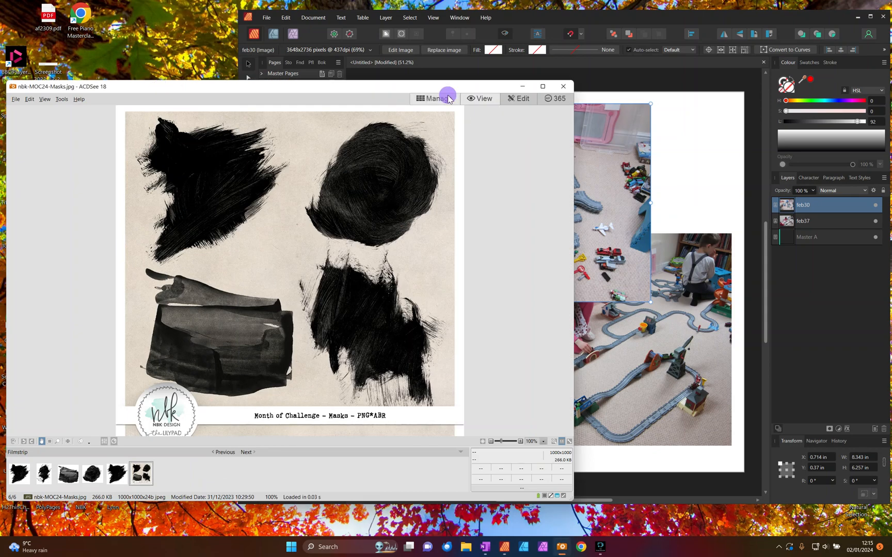
{"action": "left_click", "coordinate": [178, 315]}
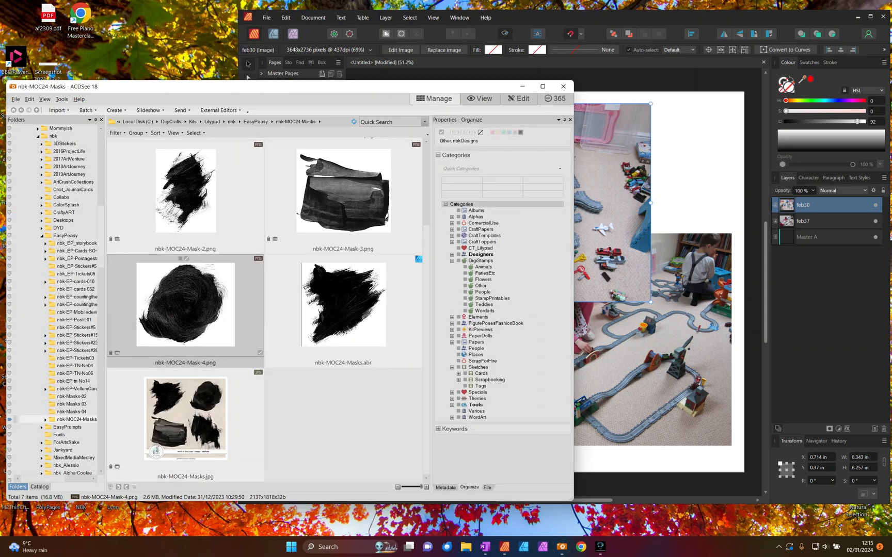
{"action": "left_click_drag", "start_coordinate": [191, 299], "coordinate": [536, 194]}
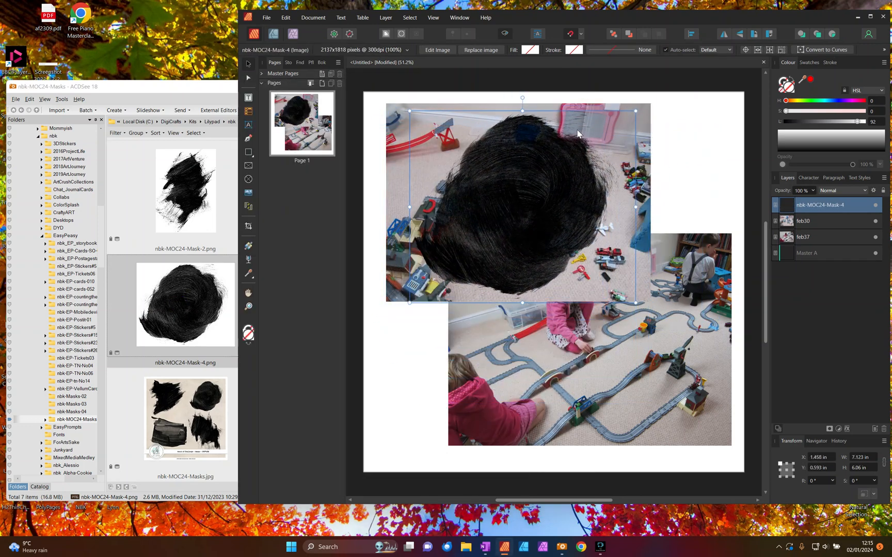
- Scale nbk-MOC24-Mask-4 to about 6.4 in wide, rotate it to about -38.6°, and centre it over the feb30 photo
{"action": "left_click_drag", "start_coordinate": [523, 97], "coordinate": [568, 122]}
{"action": "left_click_drag", "start_coordinate": [664, 170], "coordinate": [607, 186]}
{"action": "left_click_drag", "start_coordinate": [526, 202], "coordinate": [557, 199]}
{"action": "left_click_drag", "start_coordinate": [641, 182], "coordinate": [668, 177]}
{"action": "left_click_drag", "start_coordinate": [595, 203], "coordinate": [583, 201]}
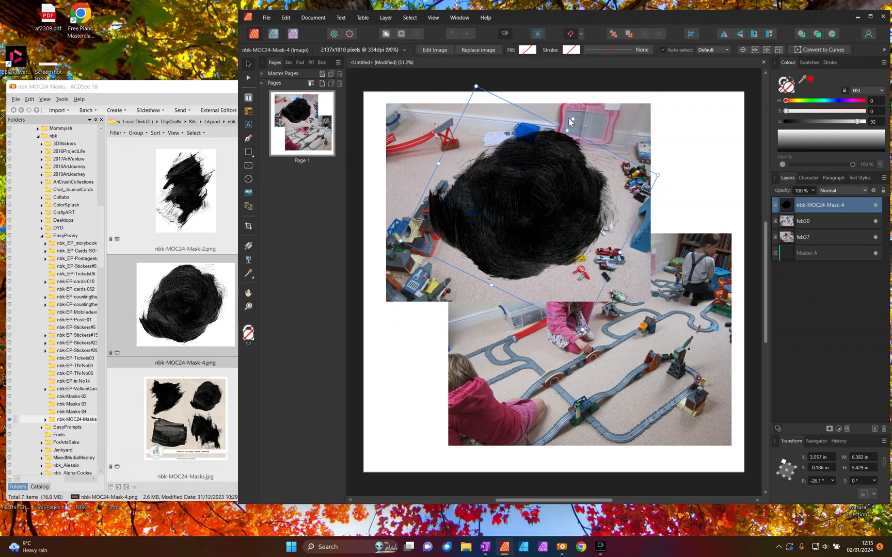
{"action": "left_click_drag", "start_coordinate": [571, 120], "coordinate": [584, 138]}
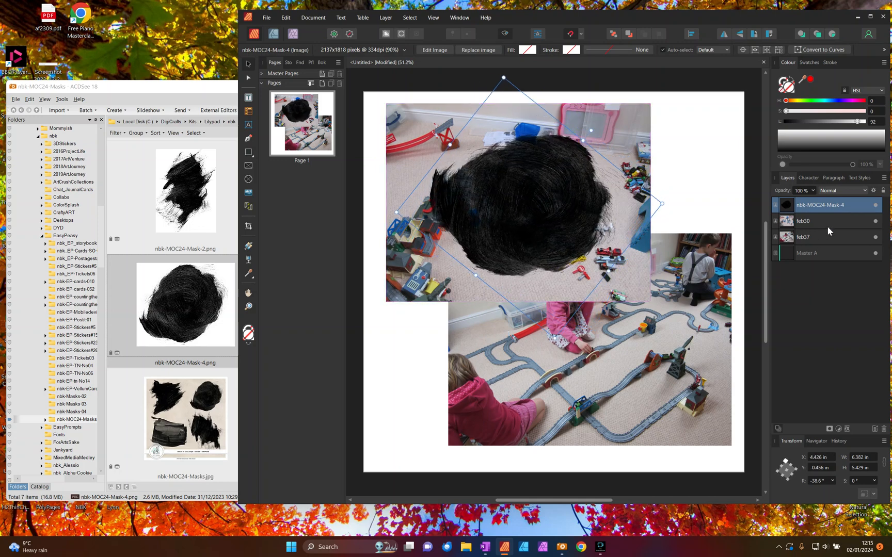
- Mask the feb30 photo with nbk-MOC24-Mask-4 and move the masked photo to about X 0 in, Y 0.25 in
{"action": "right_click", "coordinate": [789, 205]}
{"action": "left_click", "coordinate": [796, 321]}
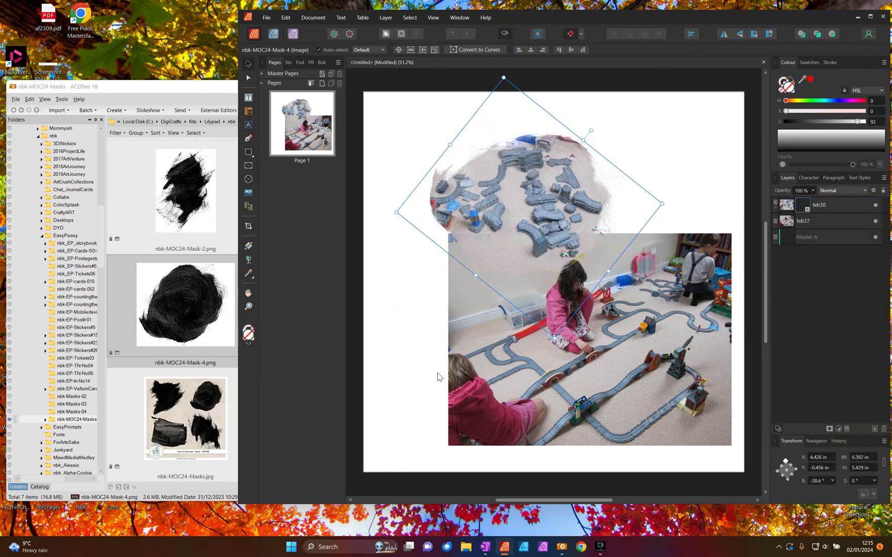
{"action": "mouse_move", "coordinate": [500, 207]}
{"action": "left_mouse_down"}
{"action": "mouse_move", "coordinate": [544, 177]}
{"action": "mouse_move", "coordinate": [455, 205]}
{"action": "mouse_move", "coordinate": [455, 194]}
{"action": "mouse_move", "coordinate": [520, 226]}
{"action": "mouse_move", "coordinate": [481, 193]}
{"action": "mouse_move", "coordinate": [540, 168]}
{"action": "mouse_move", "coordinate": [501, 196]}
{"action": "mouse_move", "coordinate": [530, 185]}
{"action": "mouse_move", "coordinate": [520, 189]}
{"action": "left_mouse_up"}
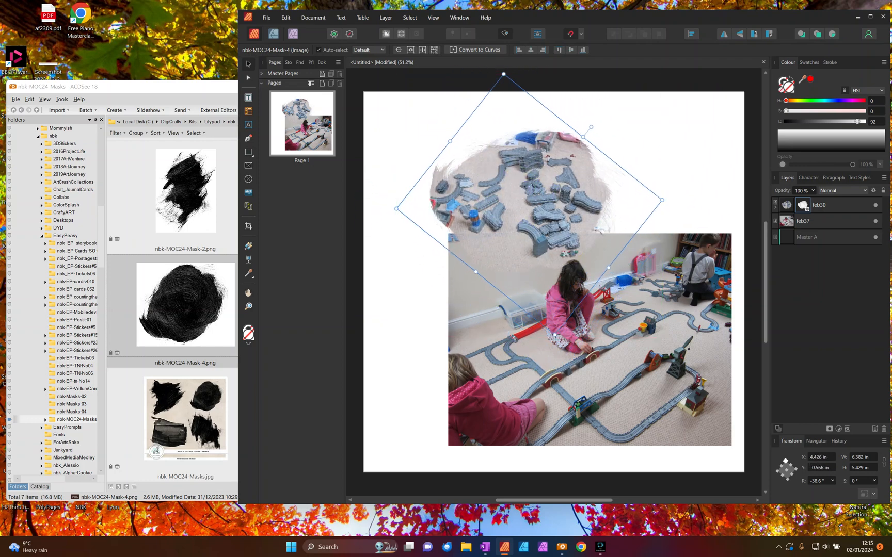
{"action": "left_click", "coordinate": [786, 208]}
{"action": "left_click_drag", "start_coordinate": [555, 187], "coordinate": [527, 181]}
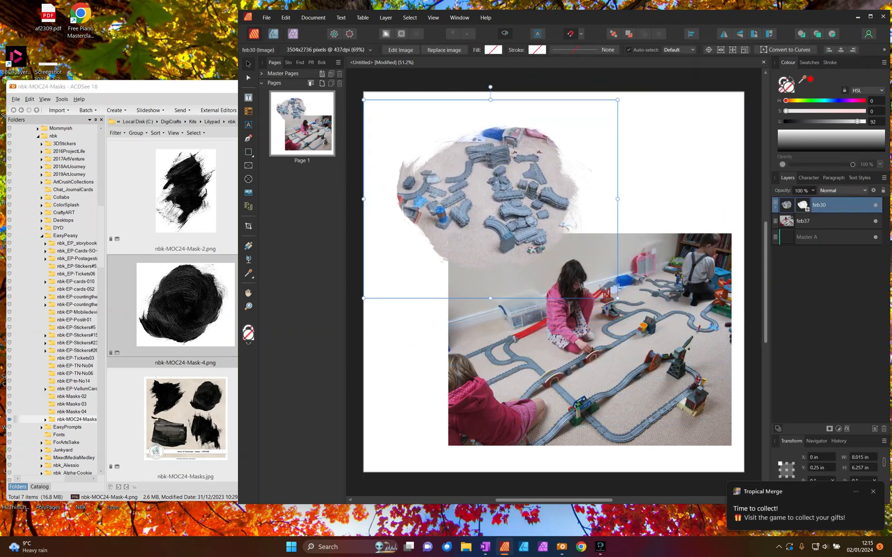
- Bring the first masks into view in the shifted ACDSee window and move feb37 to about X 2.8 in, Y 4.4 in
{"action": "left_click", "coordinate": [804, 222]}
{"action": "mouse_move", "coordinate": [626, 360]}
{"action": "left_mouse_down"}
{"action": "mouse_move", "coordinate": [612, 344]}
{"action": "mouse_move", "coordinate": [626, 362]}
{"action": "left_mouse_up"}
{"action": "left_click", "coordinate": [161, 206]}
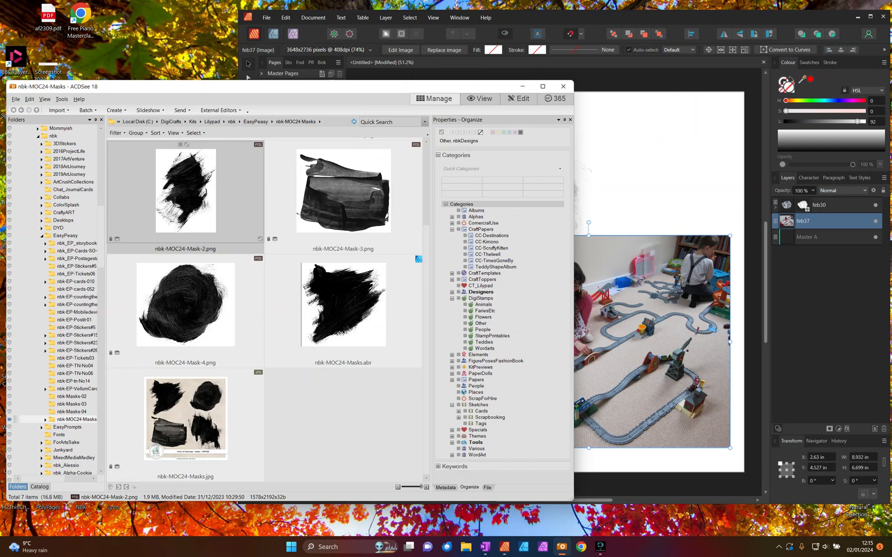
{"action": "scroll", "coordinate": [162, 207], "scroll_direction": "up", "scroll_amount": 2}
{"action": "left_click_drag", "start_coordinate": [254, 92], "coordinate": [215, 34]}
{"action": "left_click_drag", "start_coordinate": [612, 318], "coordinate": [616, 314]}
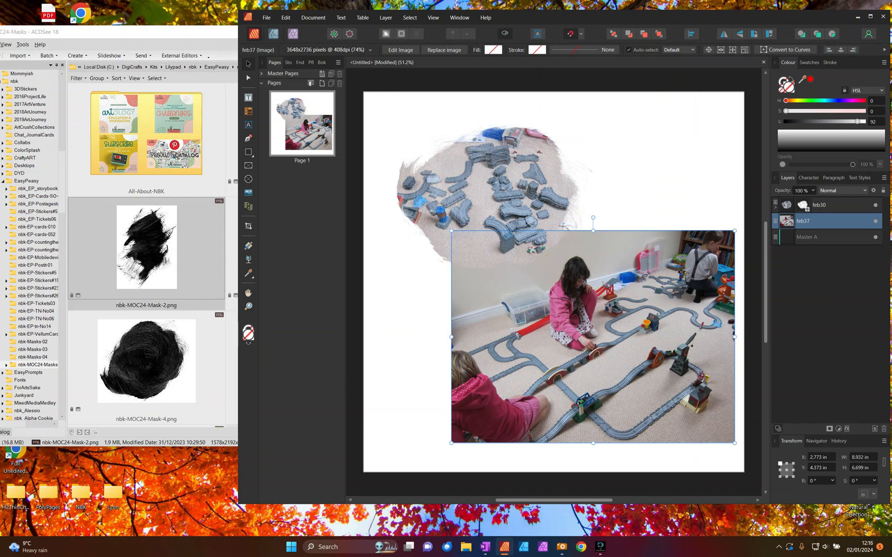
- Place nbk-MOC24-Mask-1.png from ACDSee over the right side of feb37 and scale it to about 6.4 in wide
{"action": "left_click", "coordinate": [148, 249]}
{"action": "left_click", "coordinate": [298, 151]}
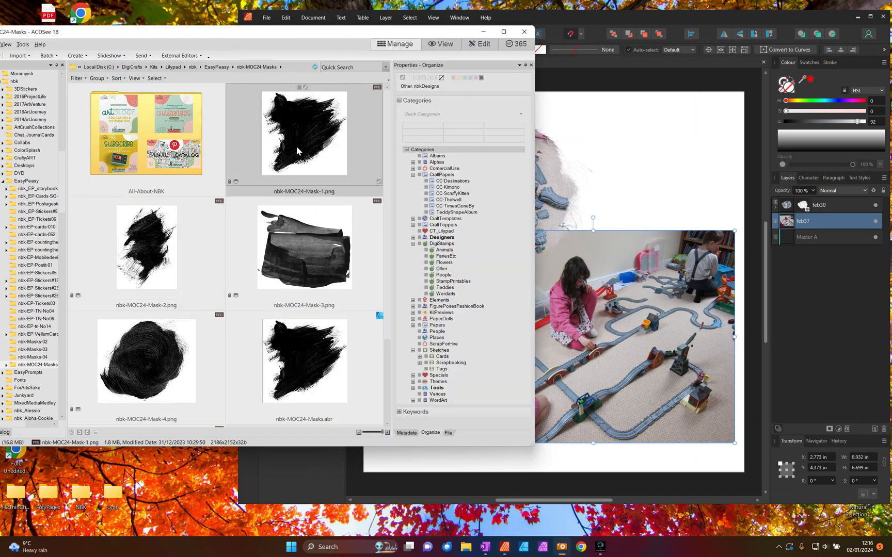
{"action": "left_click_drag", "start_coordinate": [291, 117], "coordinate": [643, 363]}
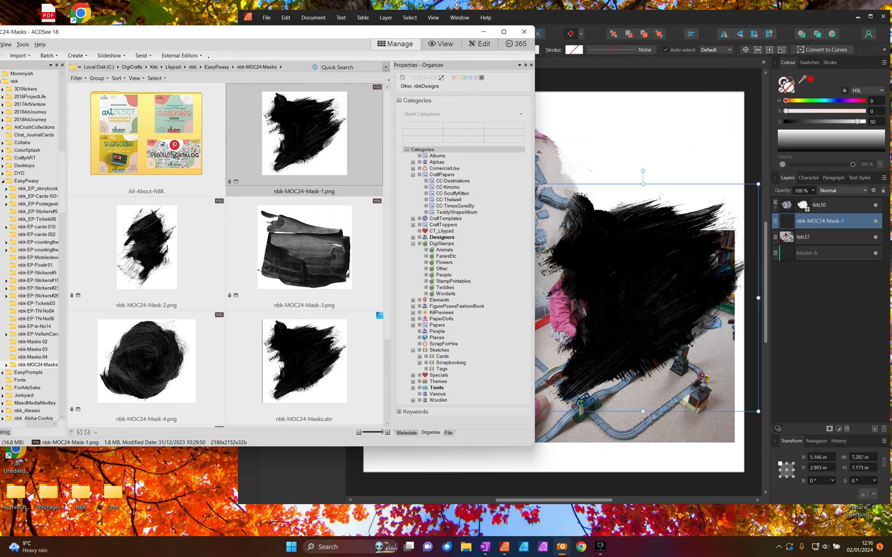
{"action": "left_click_drag", "start_coordinate": [510, 241], "coordinate": [541, 271]}
{"action": "left_click_drag", "start_coordinate": [629, 355], "coordinate": [631, 339]}
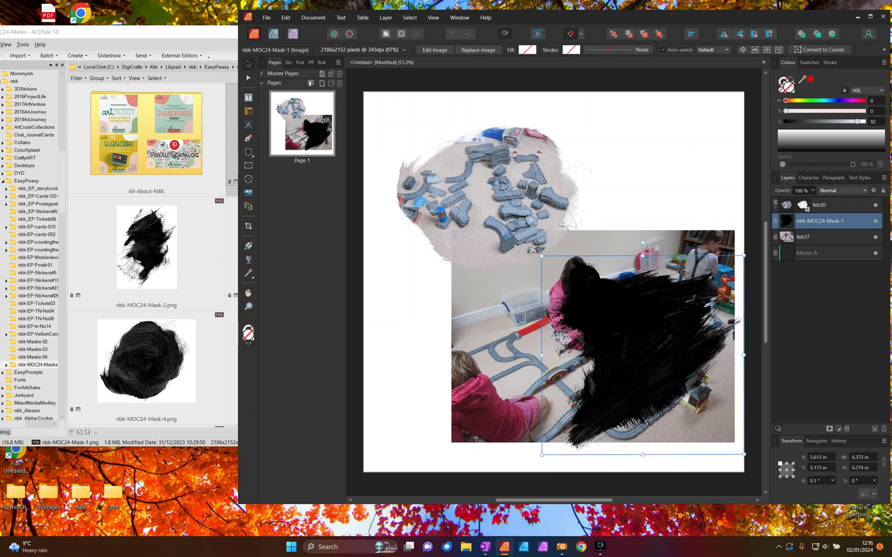
- Rotate nbk-MOC24-Mask-1 to about 16.8° and shrink it to fit over the right side of feb37
{"action": "left_click_drag", "start_coordinate": [643, 243], "coordinate": [610, 248]}
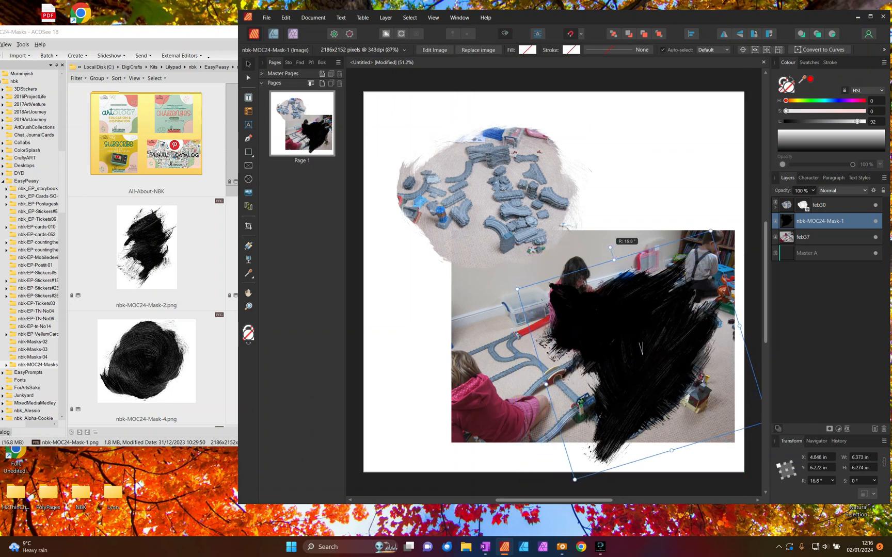
{"action": "left_click_drag", "start_coordinate": [641, 347], "coordinate": [640, 347]}
{"action": "left_click_drag", "start_coordinate": [574, 479], "coordinate": [589, 452]}
{"action": "left_click_drag", "start_coordinate": [637, 333], "coordinate": [633, 340]}
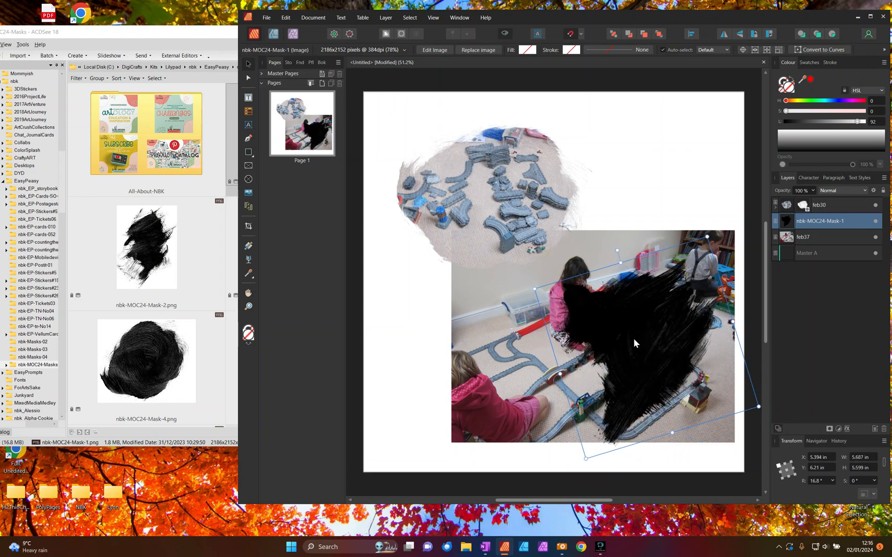
{"action": "left_click_drag", "start_coordinate": [586, 459], "coordinate": [593, 445]}
{"action": "left_click_drag", "start_coordinate": [645, 331], "coordinate": [659, 329]}
- Place nbk-MOC24-Mask-2.png over feb37's left side at about 4.3 in wide, and nbk-MOC24-Mask-3.png across its centre
{"action": "left_click_drag", "start_coordinate": [148, 233], "coordinate": [540, 346]}
{"action": "left_click_drag", "start_coordinate": [612, 216], "coordinate": [578, 265]}
{"action": "left_click_drag", "start_coordinate": [530, 332], "coordinate": [537, 348]}
{"action": "left_click", "coordinate": [178, 249]}
{"action": "left_click_drag", "start_coordinate": [304, 248], "coordinate": [595, 359]}
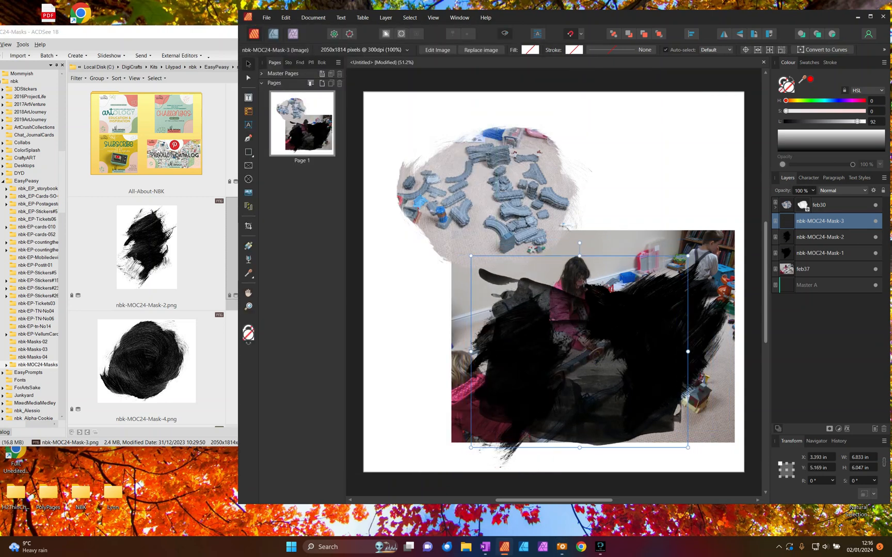
- With nbk-MOC24-Mask-3 hidden, rotate nbk-MOC24-Mask-2 to about 37.8° and enlarge it to about 4.6 × 6.4 in
{"action": "left_click", "coordinate": [809, 236]}
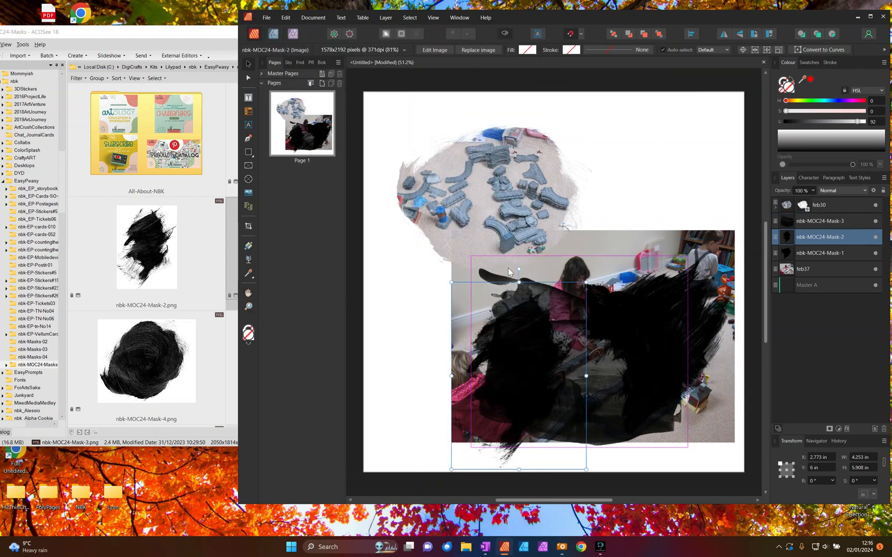
{"action": "left_click_drag", "start_coordinate": [511, 261], "coordinate": [442, 282]}
{"action": "mouse_move", "coordinate": [493, 335]}
{"action": "left_mouse_down"}
{"action": "mouse_move", "coordinate": [555, 335]}
{"action": "mouse_move", "coordinate": [508, 330]}
{"action": "left_mouse_up"}
{"action": "left_click", "coordinate": [876, 221]}
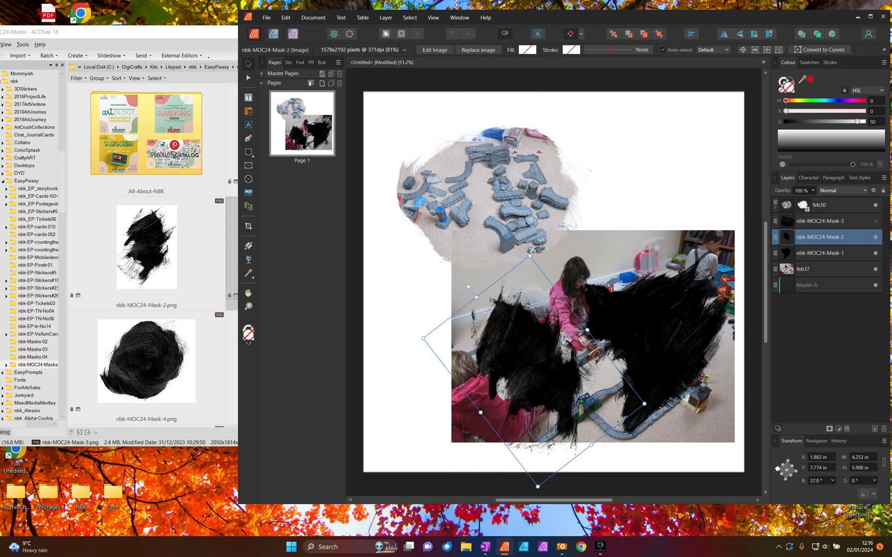
{"action": "left_click_drag", "start_coordinate": [644, 404], "coordinate": [668, 404]}
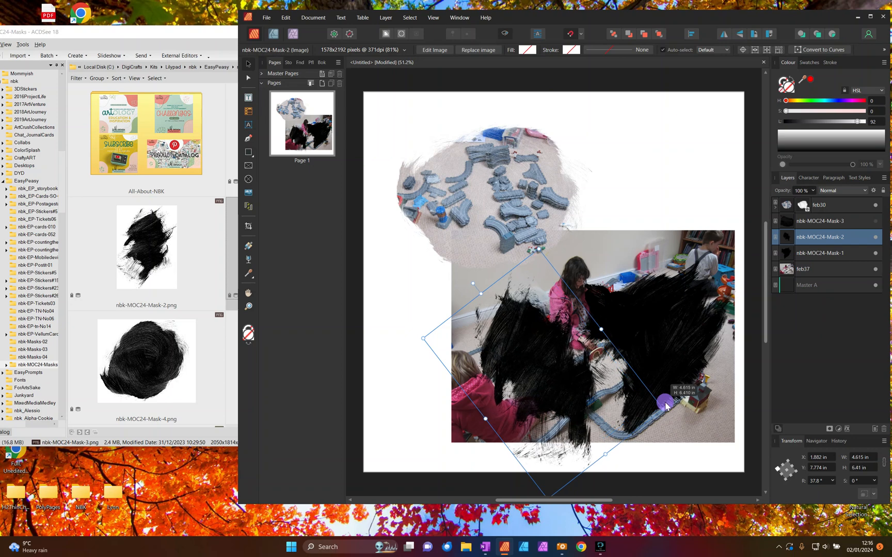
{"action": "left_click_drag", "start_coordinate": [564, 377], "coordinate": [563, 374]}
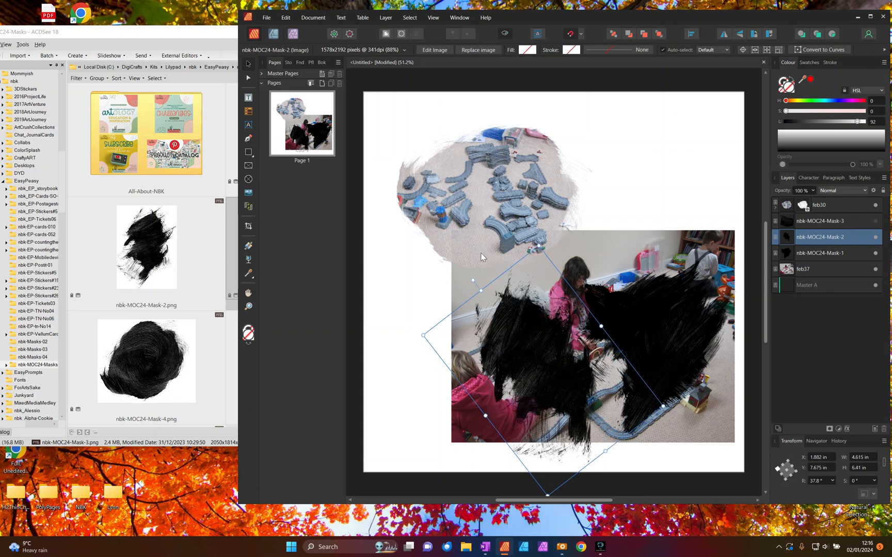
- Rotate nbk-MOC24-Mask-2 to about -132.6° over the left half of feb37 and show nbk-MOC24-Mask-3 again
{"action": "left_click_drag", "start_coordinate": [472, 279], "coordinate": [664, 446]}
{"action": "left_click_drag", "start_coordinate": [591, 389], "coordinate": [572, 389]}
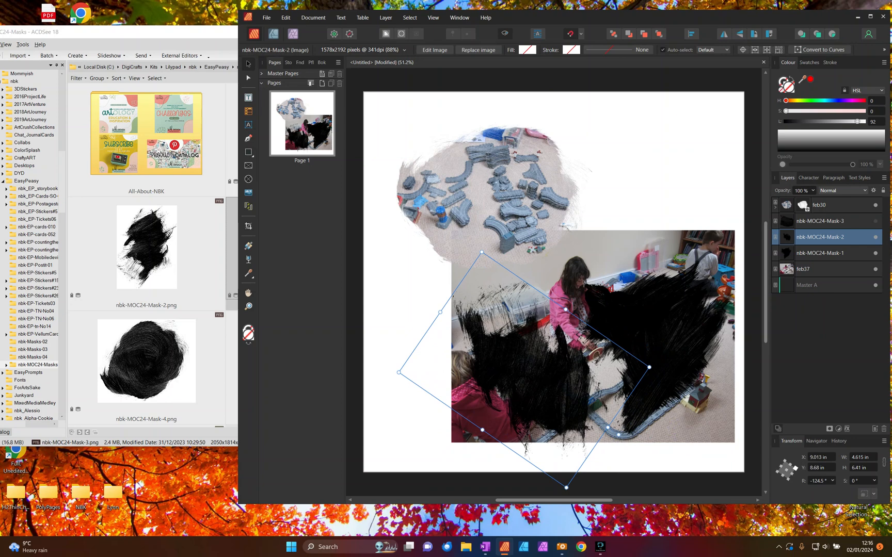
{"action": "left_click_drag", "start_coordinate": [618, 435], "coordinate": [618, 456]}
{"action": "left_click_drag", "start_coordinate": [548, 383], "coordinate": [547, 379]}
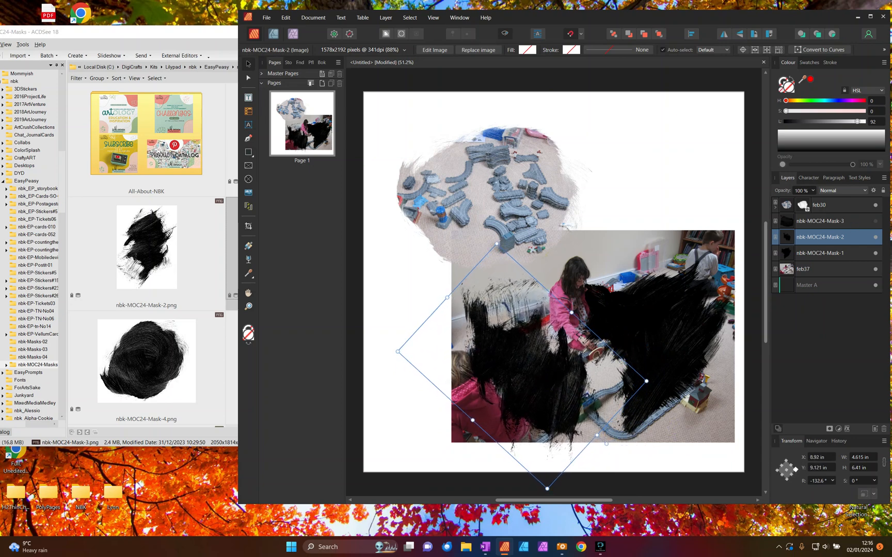
{"action": "left_click", "coordinate": [876, 221]}
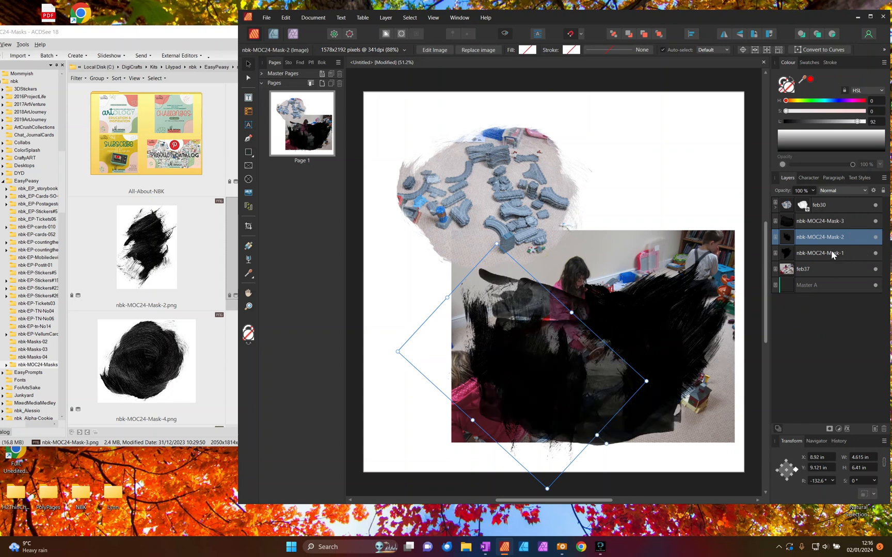
- Duplicate feb37 twice and reorder the layers so one copy sits directly beneath each of nbk-MOC24-Mask-1, Mask-2 and Mask-3
{"action": "left_click", "coordinate": [779, 264]}
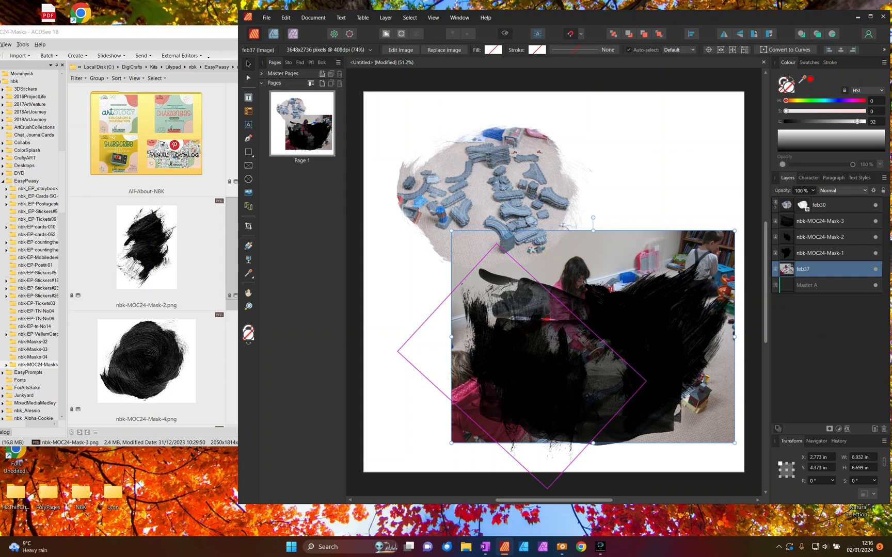
{"action": "right_click", "coordinate": [787, 274]}
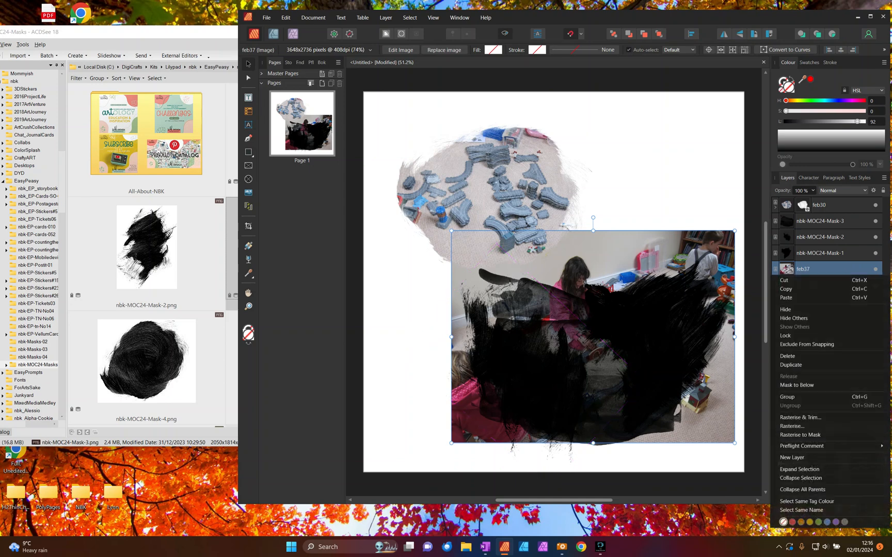
{"action": "left_click", "coordinate": [797, 364]}
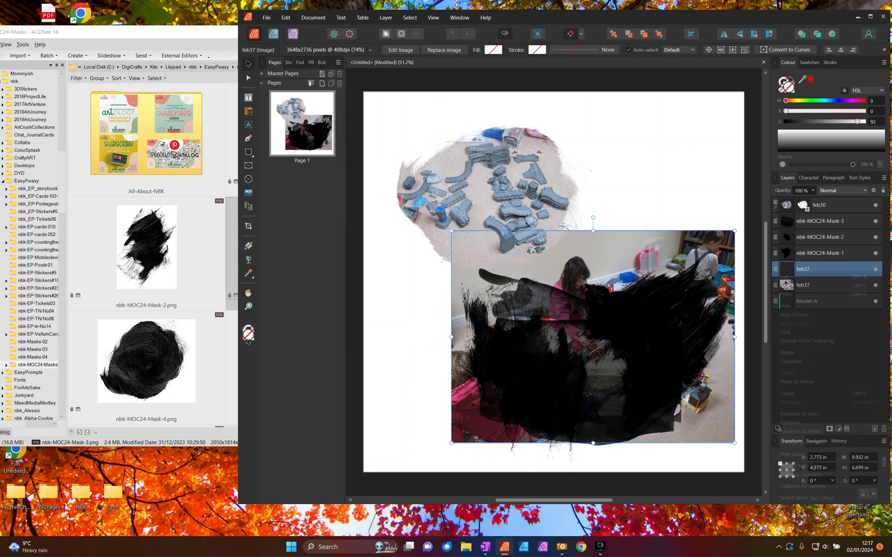
{"action": "right_click", "coordinate": [796, 272]}
{"action": "left_click", "coordinate": [797, 361]}
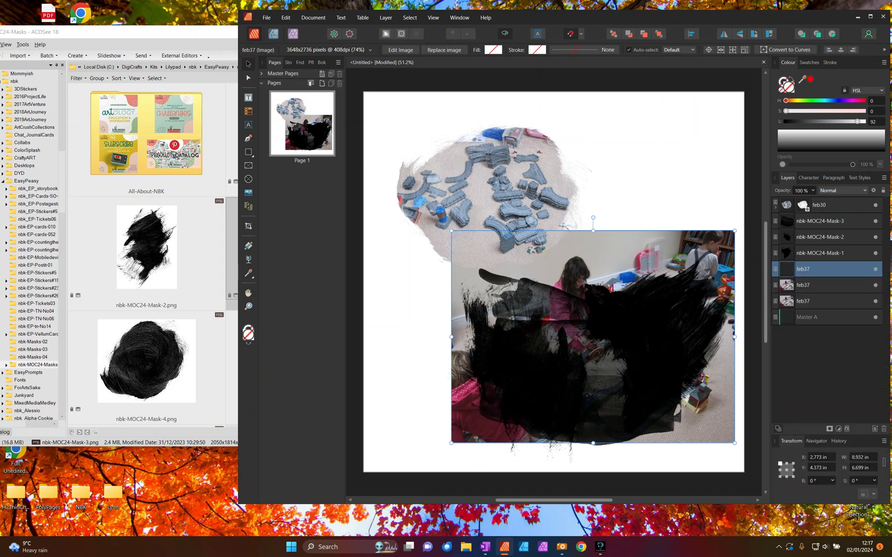
{"action": "mouse_move", "coordinate": [798, 270]}
{"action": "left_mouse_down"}
{"action": "mouse_move", "coordinate": [798, 230]}
{"action": "mouse_move", "coordinate": [797, 263]}
{"action": "left_mouse_up"}
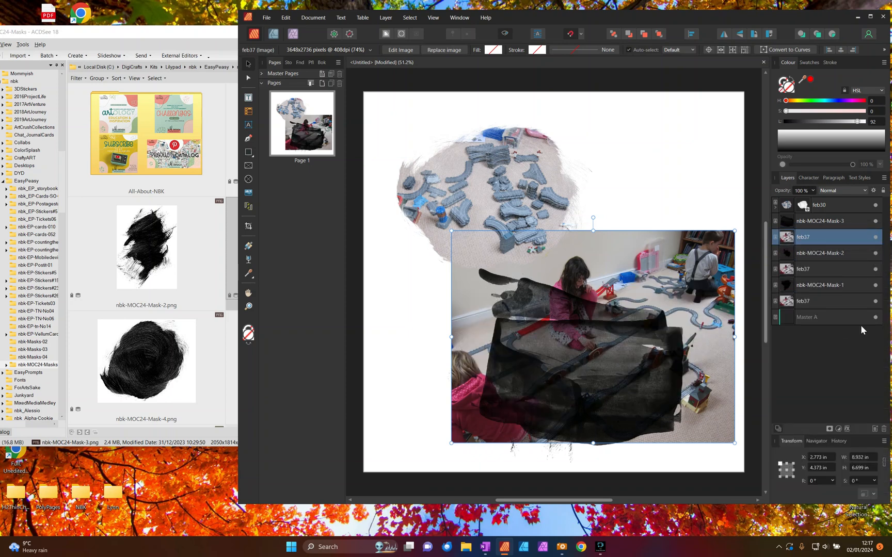
- Mask each feb37 copy with the nbk-MOC24-Mask layer directly above it, starting with Mask-3 and ending with Mask-1
{"action": "right_click", "coordinate": [803, 223]}
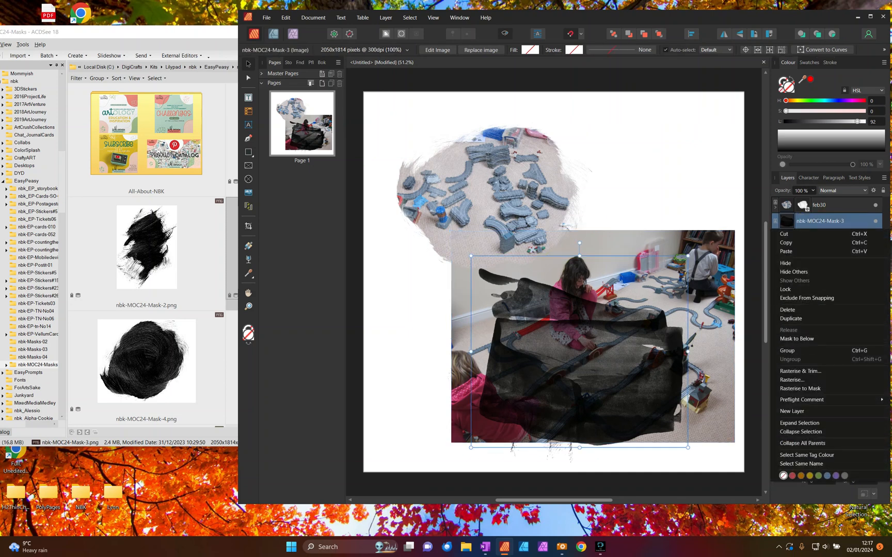
{"action": "left_click", "coordinate": [796, 338]}
{"action": "right_click", "coordinate": [794, 237]}
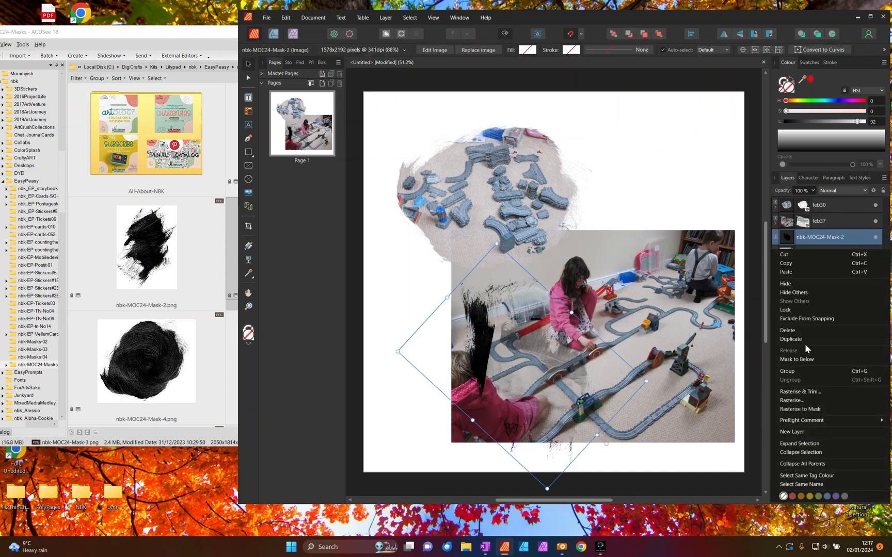
{"action": "left_click", "coordinate": [796, 359]}
{"action": "left_click", "coordinate": [798, 254]}
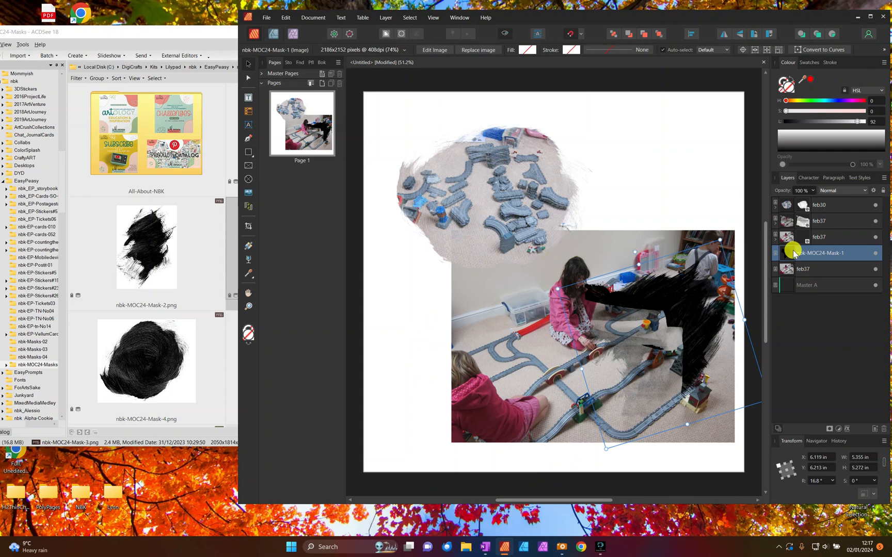
{"action": "right_click", "coordinate": [794, 252]}
{"action": "left_click", "coordinate": [797, 366]}
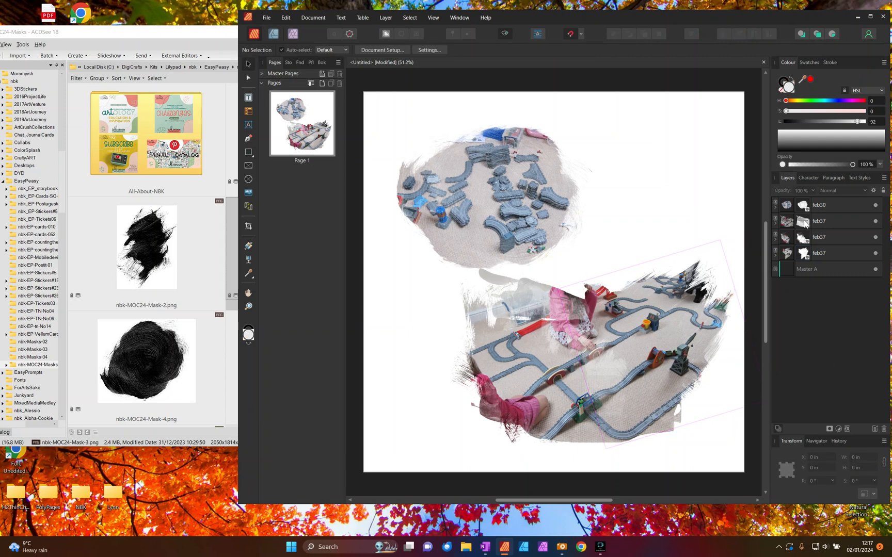
- Group the three masked feb37 layers, move the group up and slightly right under feb30, and deselect it
{"action": "left_click", "coordinate": [820, 221]}
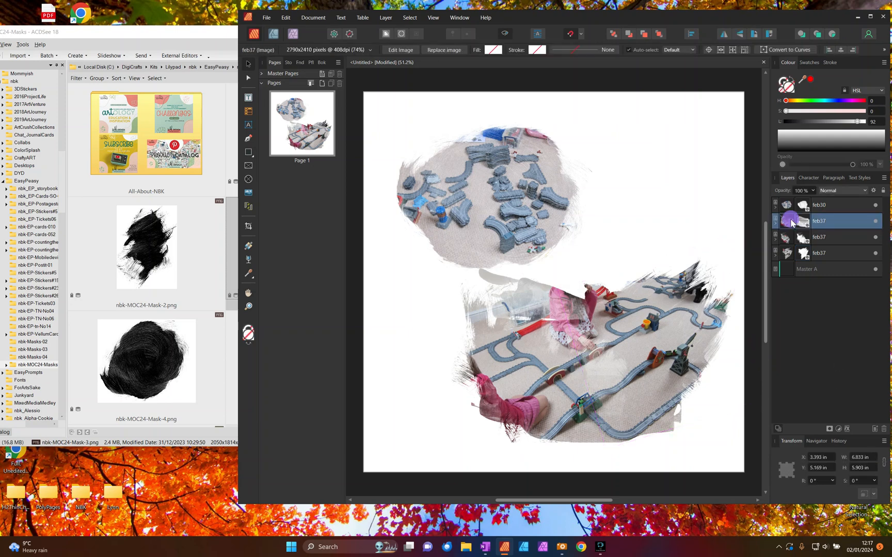
{"action": "left_click", "coordinate": [799, 254], "text": "shift"}
{"action": "key", "text": "ctrl+g"}
{"action": "left_click_drag", "start_coordinate": [643, 317], "coordinate": [651, 293]}
{"action": "key", "text": "ctrl+d"}
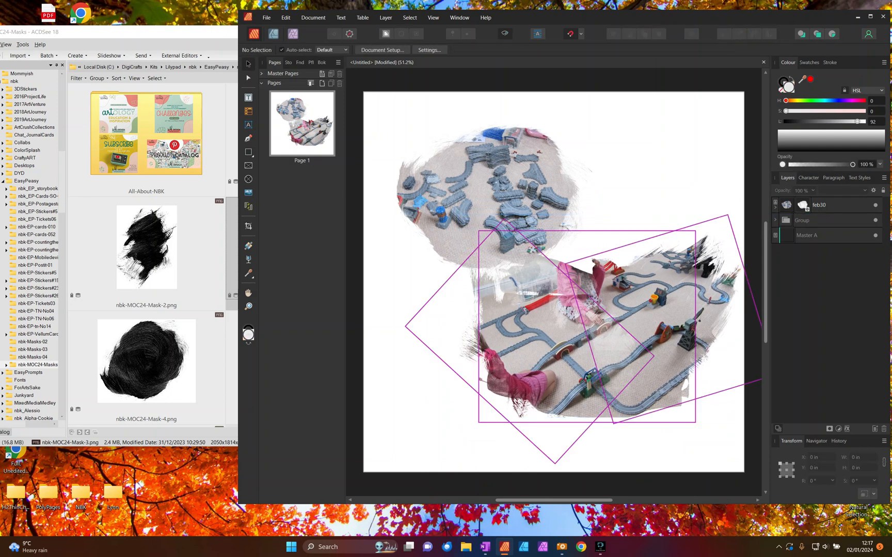
- Move feb30 to about X 1.319 in, Y 1.842 in so it overlaps the grouped train-track photo
{"action": "left_click", "coordinate": [508, 204]}
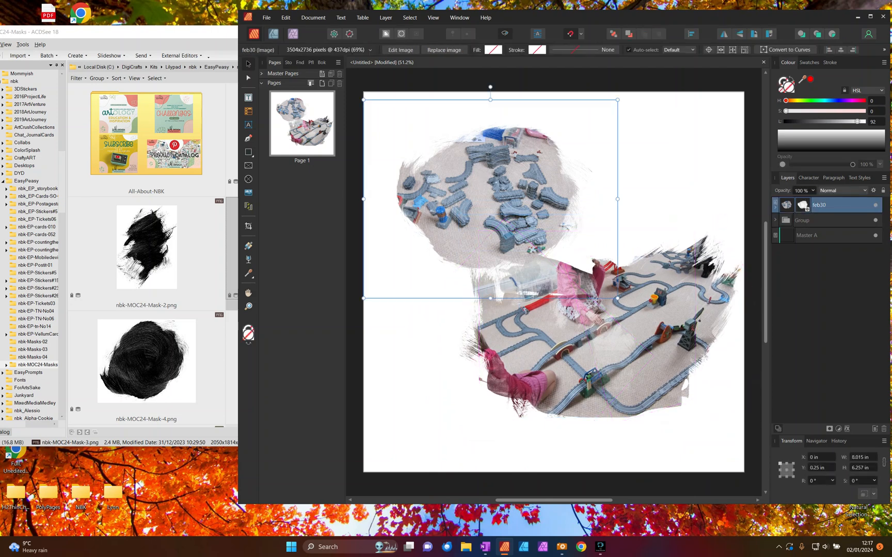
{"action": "left_click_drag", "start_coordinate": [506, 190], "coordinate": [530, 243]}
{"action": "left_click", "coordinate": [777, 249]}
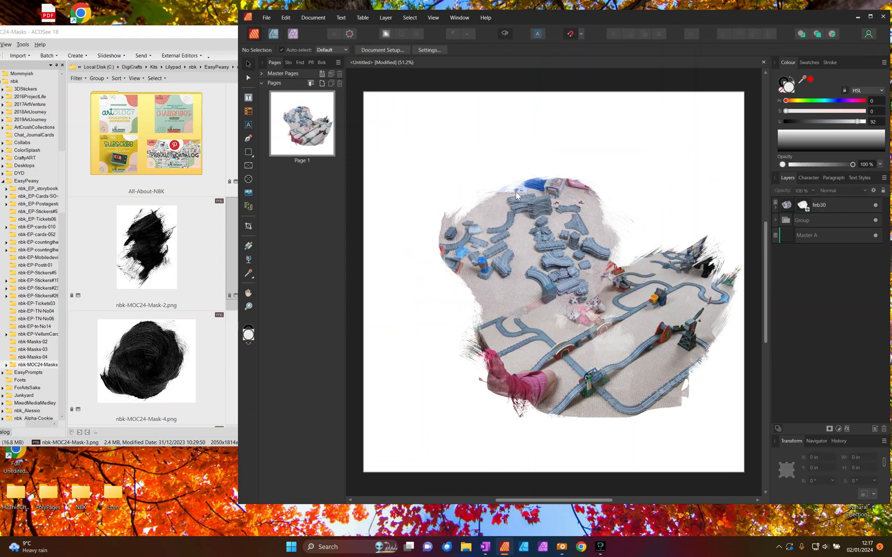
- Switch to ACDSee, preview the transfers sheet of the rjefferies-RidingTheRails kit, and open the kit's transfers folder
{"action": "left_click_drag", "start_coordinate": [126, 36], "coordinate": [166, 36]}
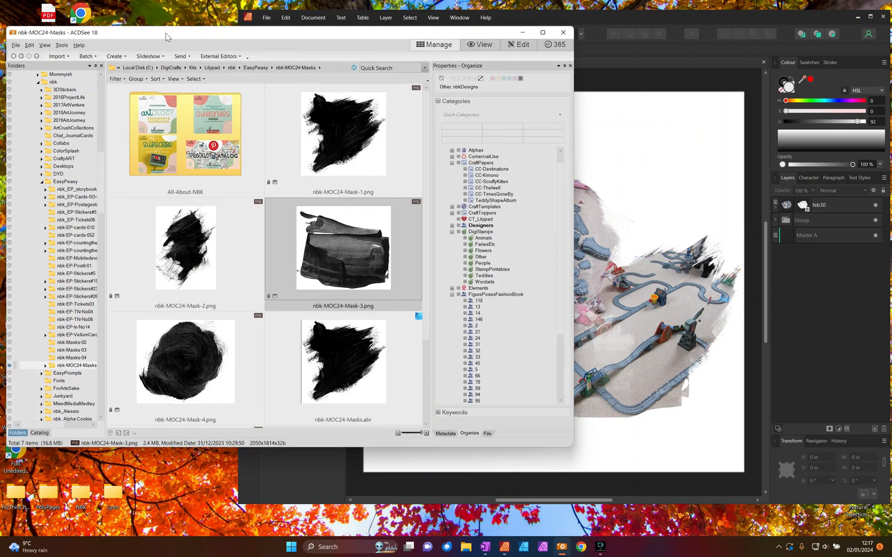
{"action": "left_click_drag", "start_coordinate": [101, 166], "coordinate": [102, 331]}
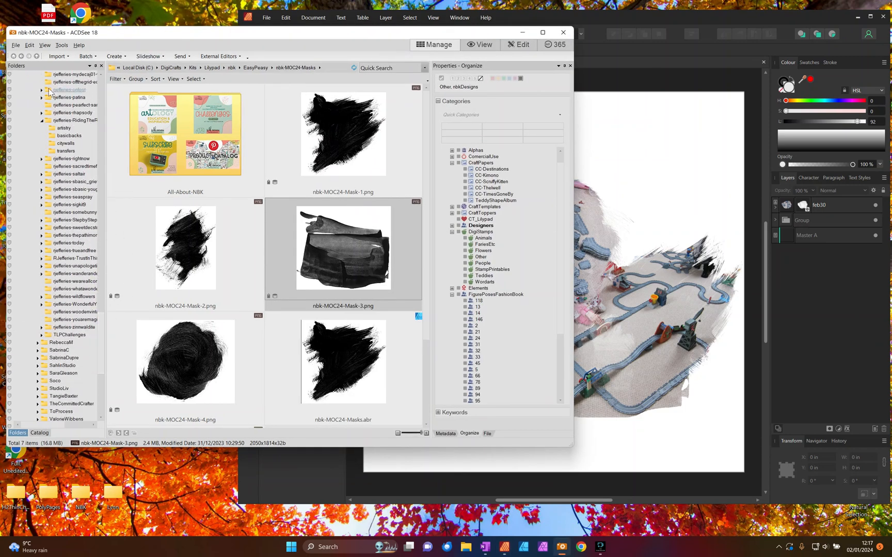
{"action": "left_click", "coordinate": [75, 120]}
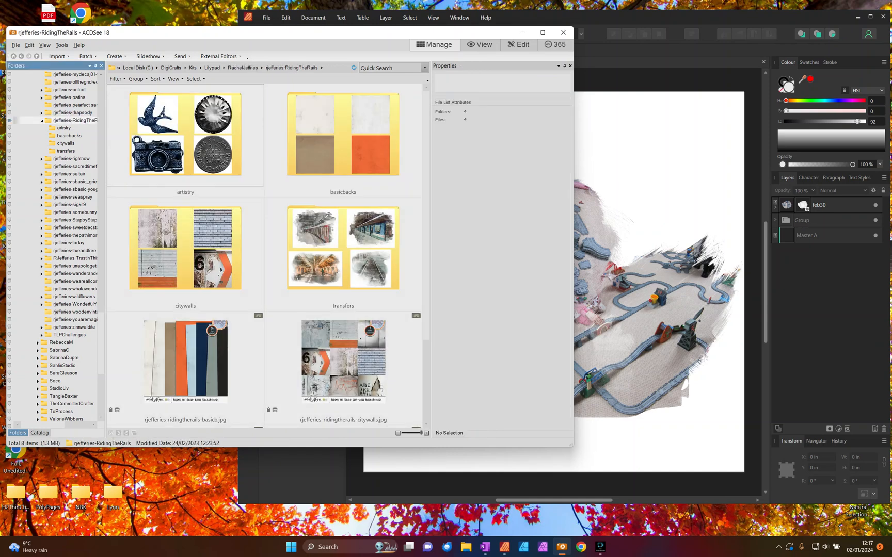
{"action": "scroll", "coordinate": [220, 270], "scroll_direction": "down", "scroll_amount": 2}
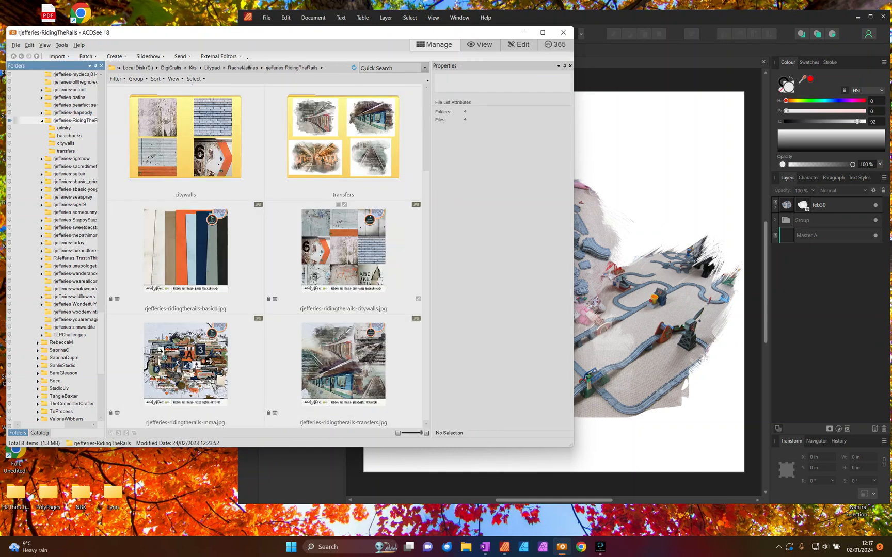
{"action": "double_click", "coordinate": [355, 384]}
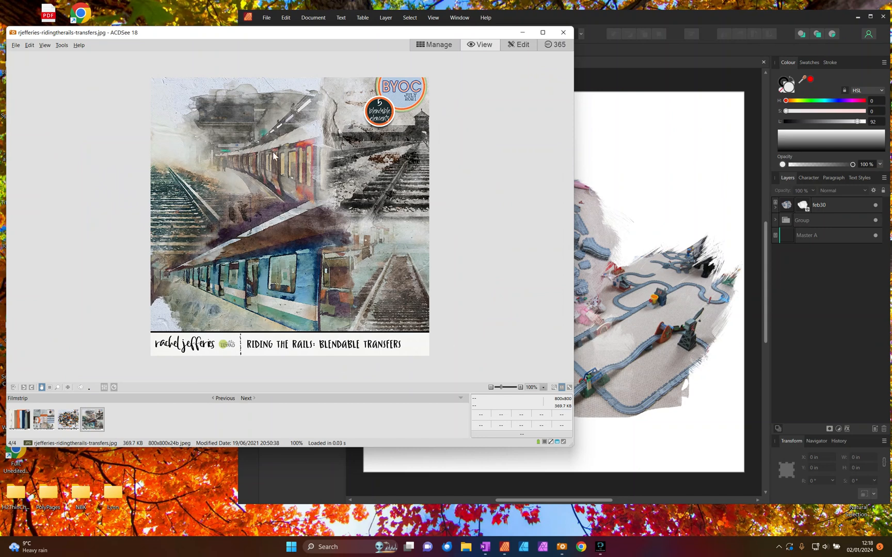
{"action": "left_click", "coordinate": [436, 43]}
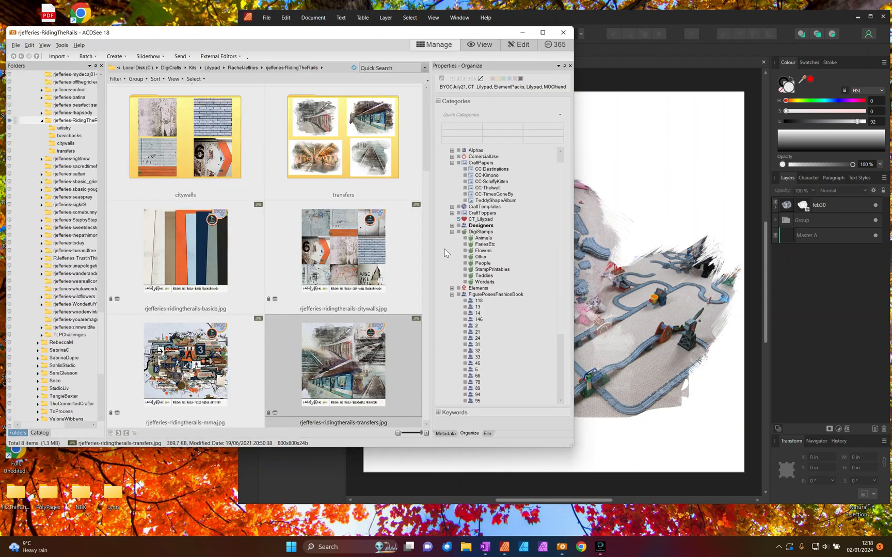
{"action": "left_click", "coordinate": [365, 175]}
{"action": "double_click", "coordinate": [346, 147]}
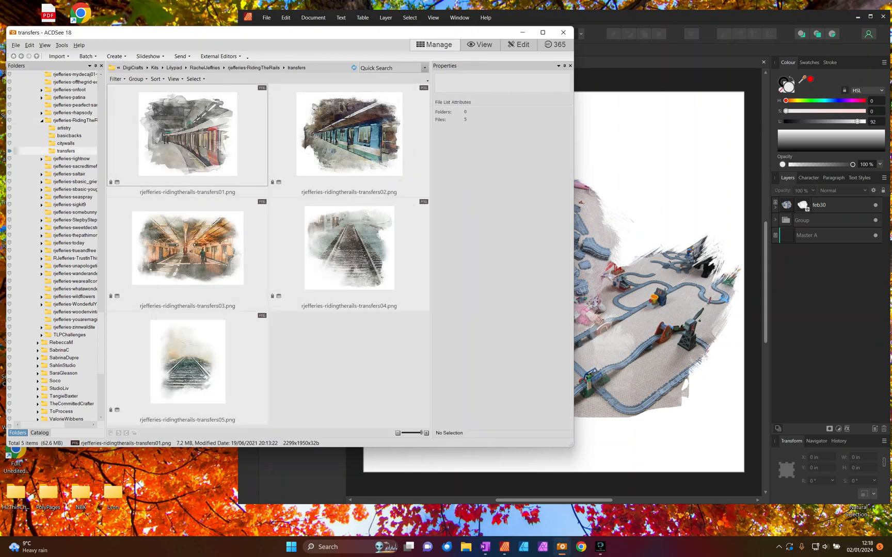
- Place rjefferies-ridingtherails-transfers01.png just above Master A on the page and move it to about X 4.615 in, Y 1.128 in
{"action": "left_click", "coordinate": [680, 263]}
{"action": "left_click", "coordinate": [178, 178]}
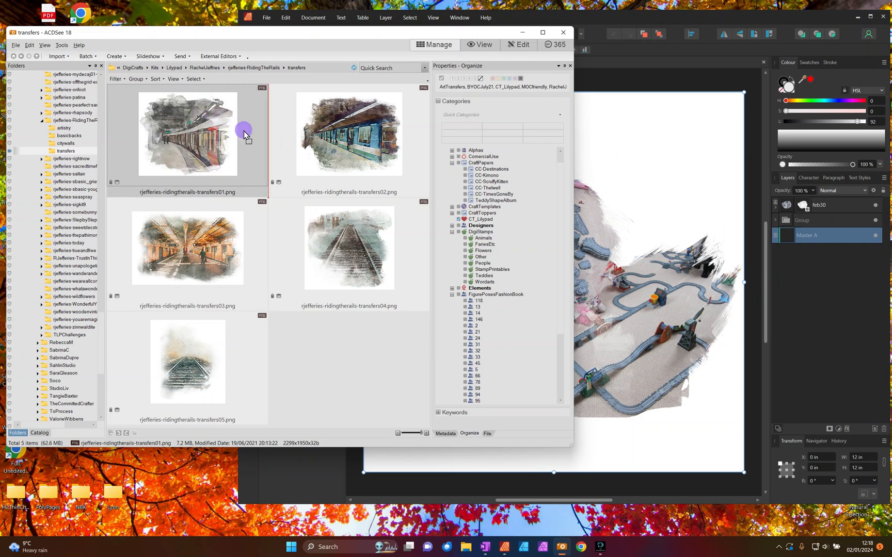
{"action": "left_click_drag", "start_coordinate": [676, 194], "coordinate": [676, 195]}
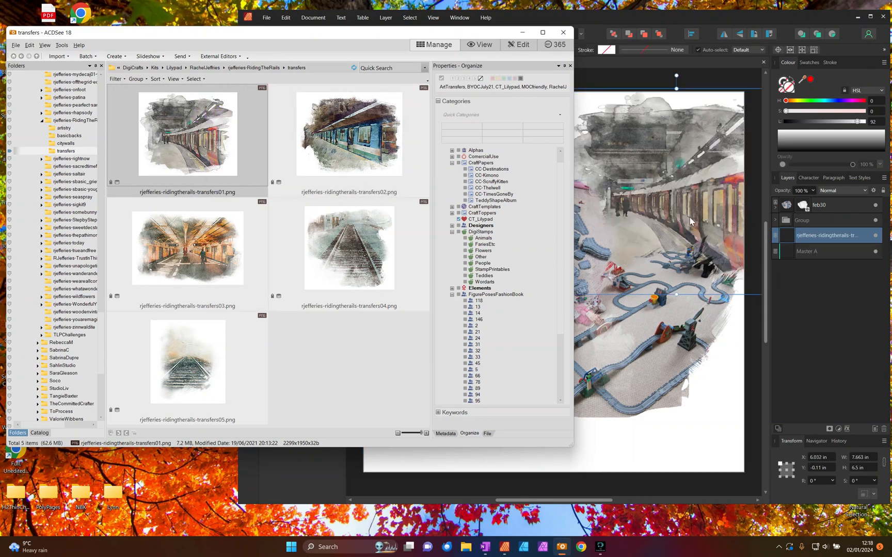
{"action": "left_click_drag", "start_coordinate": [593, 236], "coordinate": [643, 243]}
- Place rjefferies-ridingtherails-transfers02.png behind the photo group and delete the transfers01 layer
{"action": "left_click", "coordinate": [213, 130]}
{"action": "left_click", "coordinate": [364, 145]}
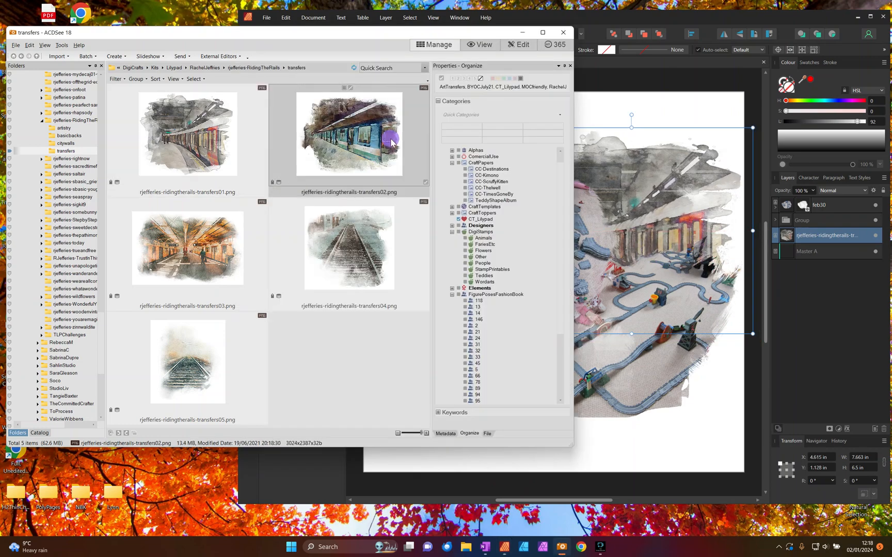
{"action": "left_click_drag", "start_coordinate": [364, 144], "coordinate": [614, 236]}
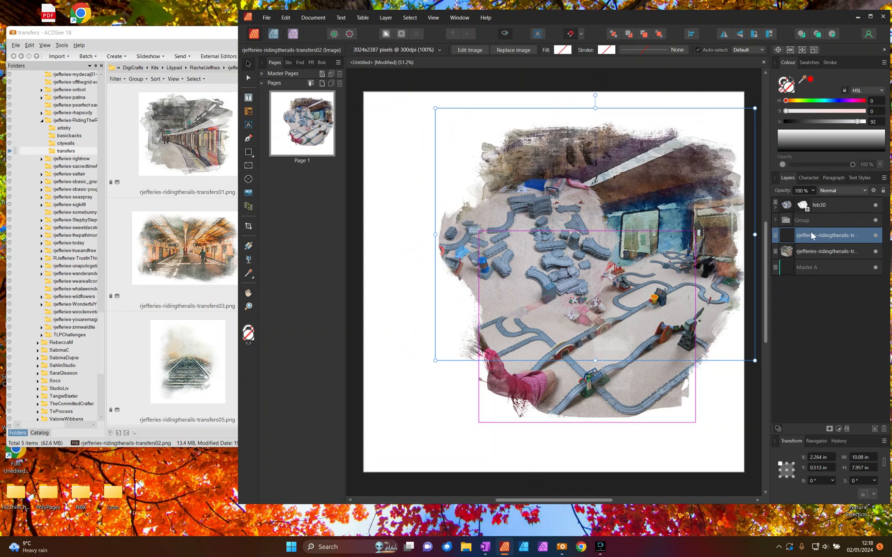
{"action": "left_click", "coordinate": [808, 252]}
{"action": "key", "text": "Delete"}
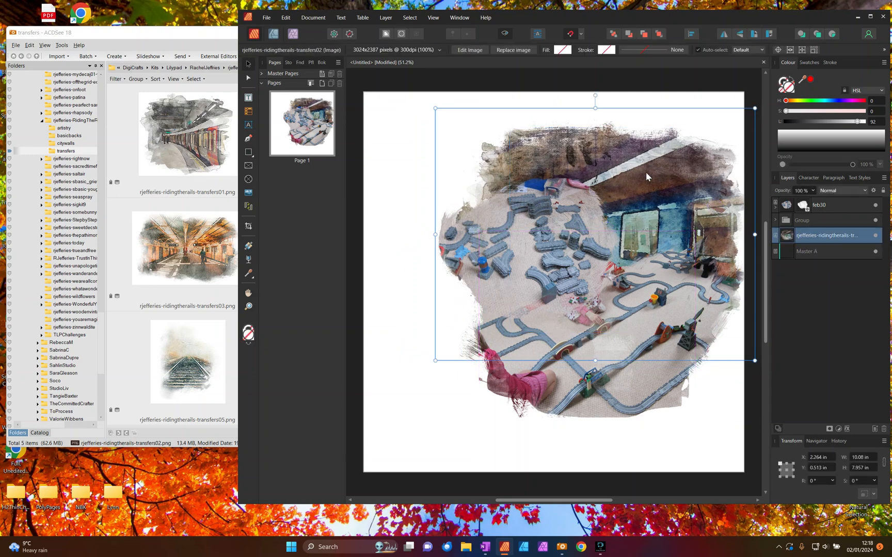
- Shrink the transfers02 image and position it behind the upper right of the overlapping photos
{"action": "left_click_drag", "start_coordinate": [435, 108], "coordinate": [507, 163]}
{"action": "left_click_drag", "start_coordinate": [691, 260], "coordinate": [688, 234]}
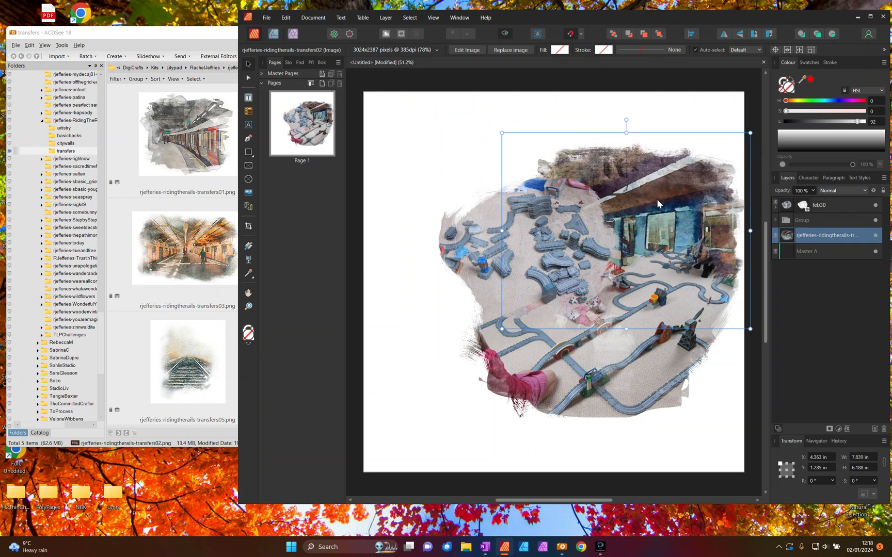
{"action": "left_click_drag", "start_coordinate": [674, 202], "coordinate": [668, 213]}
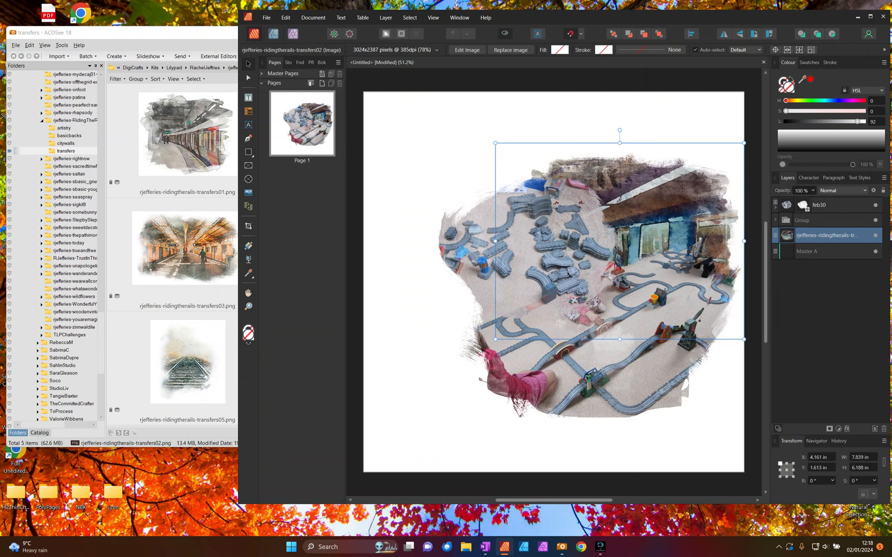
{"action": "left_click_drag", "start_coordinate": [496, 341], "coordinate": [517, 322]}
{"action": "left_click_drag", "start_coordinate": [168, 256], "coordinate": [635, 262]}
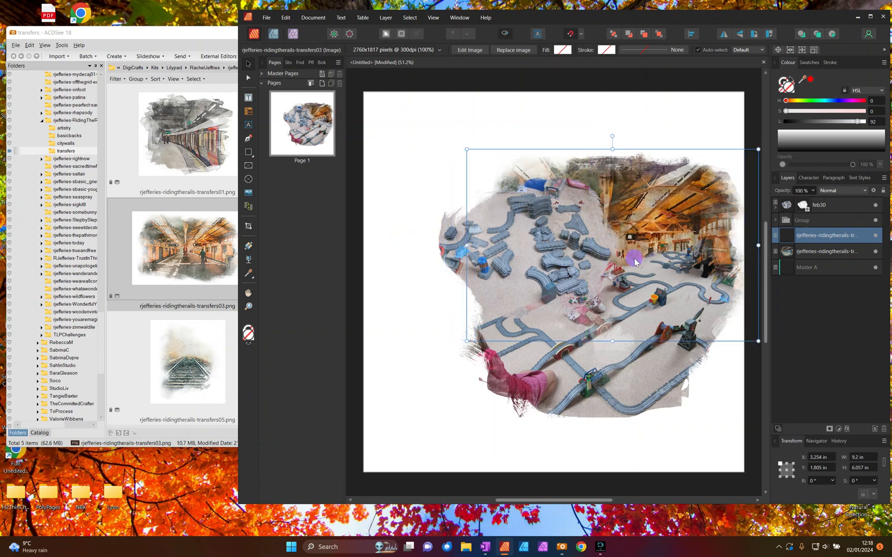
{"action": "key", "text": "Delete"}
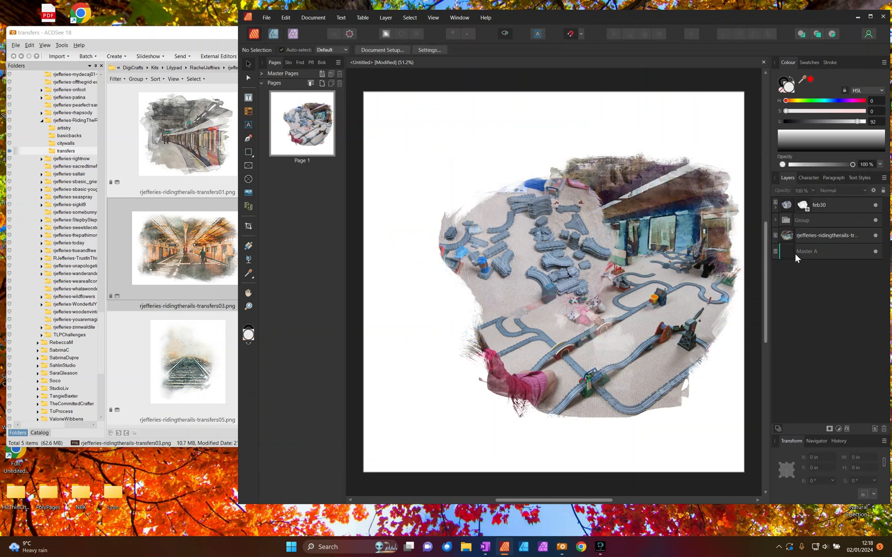
- Place rjefferies-ridingtherails-transfers05.png just above Master A and shrink it to about 5.8 × 6.5 in behind the photos' lower left
{"action": "left_click", "coordinate": [794, 256]}
{"action": "left_click", "coordinate": [145, 311]}
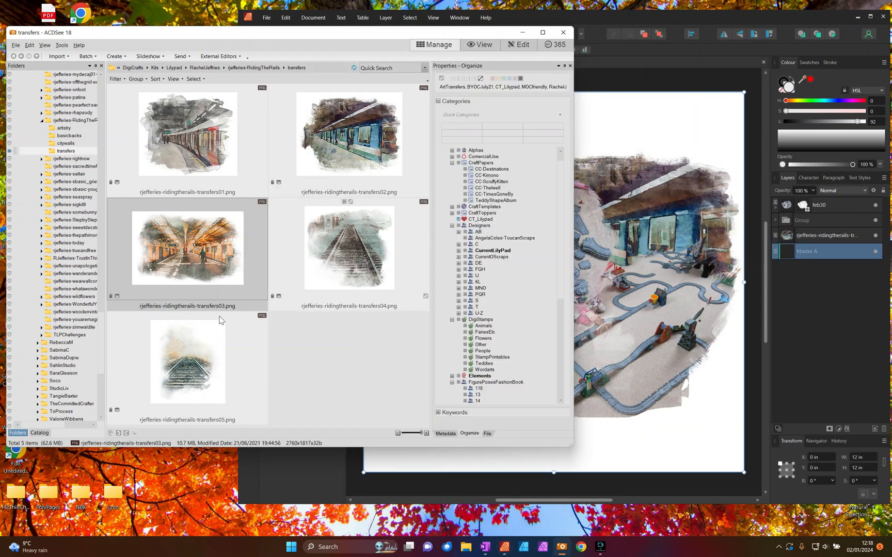
{"action": "left_click", "coordinate": [180, 380]}
{"action": "left_click_drag", "start_coordinate": [181, 379], "coordinate": [555, 341]}
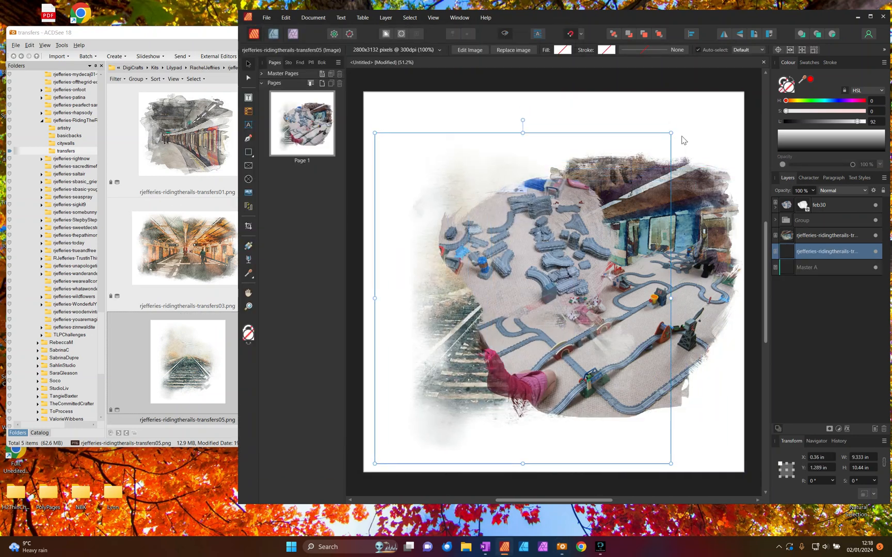
{"action": "left_click_drag", "start_coordinate": [671, 133], "coordinate": [558, 258]}
{"action": "mouse_move", "coordinate": [536, 325]}
{"action": "left_mouse_down"}
{"action": "mouse_move", "coordinate": [566, 310]}
{"action": "mouse_move", "coordinate": [538, 330]}
{"action": "mouse_move", "coordinate": [538, 319]}
{"action": "left_mouse_up"}
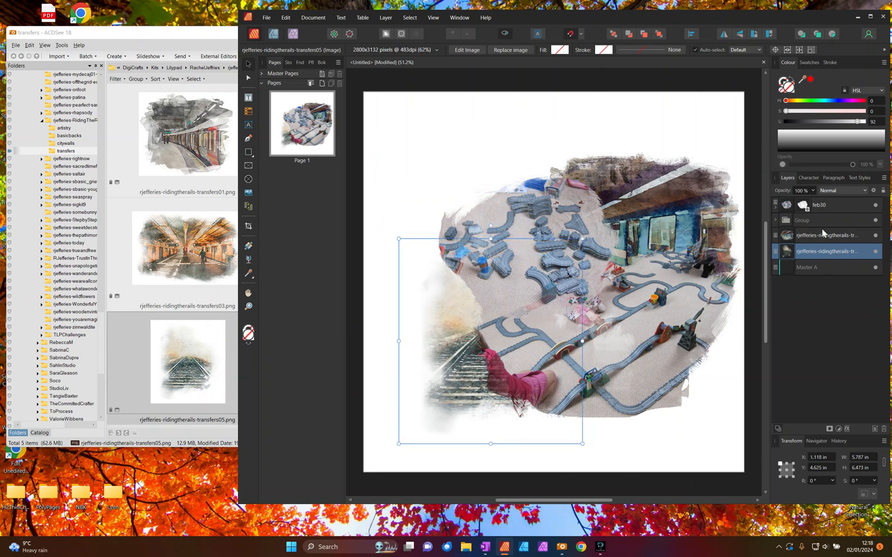
- Move the transfers05 layer above the photo group, shift the image to about X 1.379 in, Y 5.779 in, and deselect it
{"action": "left_click_drag", "start_coordinate": [826, 252], "coordinate": [826, 213]}
{"action": "left_click_drag", "start_coordinate": [509, 360], "coordinate": [523, 387]}
{"action": "left_click_drag", "start_coordinate": [588, 381], "coordinate": [589, 378]}
{"action": "left_click_drag", "start_coordinate": [522, 383], "coordinate": [524, 384]}
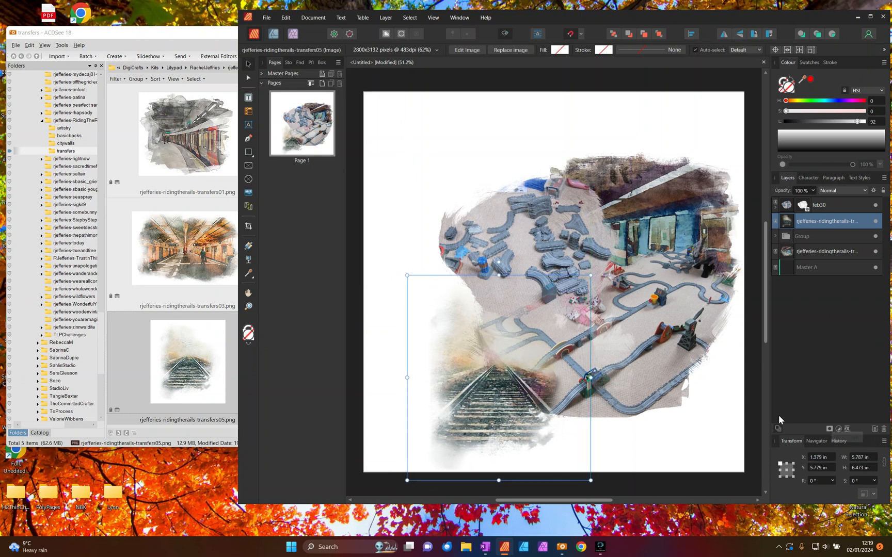
{"action": "left_click", "coordinate": [751, 416]}
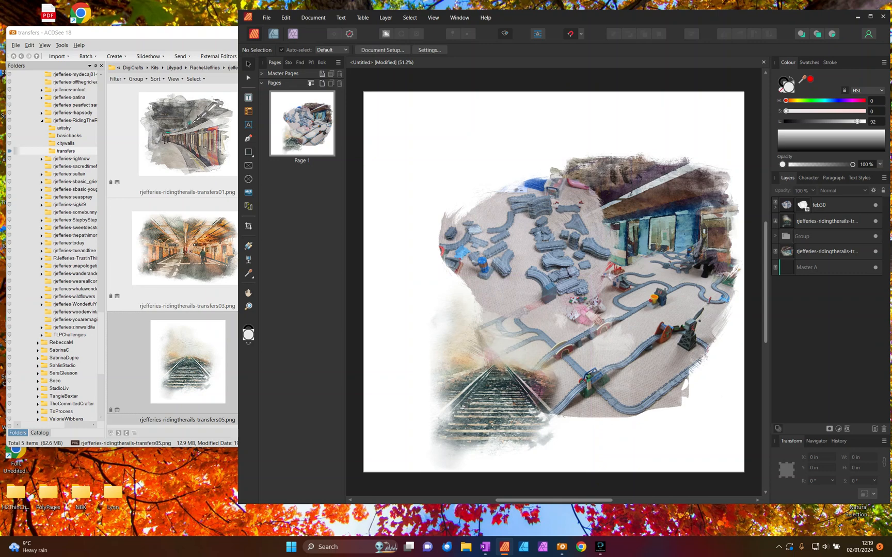
- Group the feb30 photo, the existing photo group and both railway transfer layers above Master A
{"action": "left_click", "coordinate": [786, 207]}
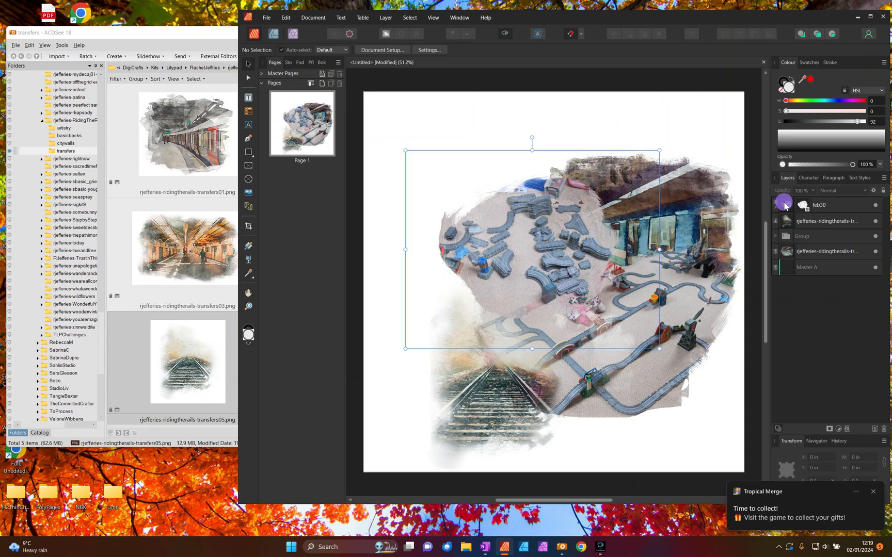
{"action": "left_click", "coordinate": [794, 251], "text": "shift"}
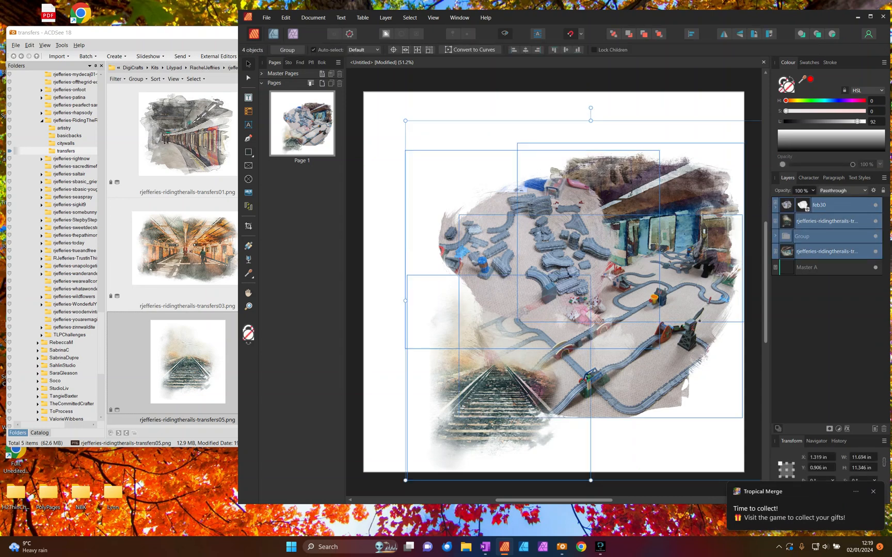
{"action": "right_click", "coordinate": [818, 231]}
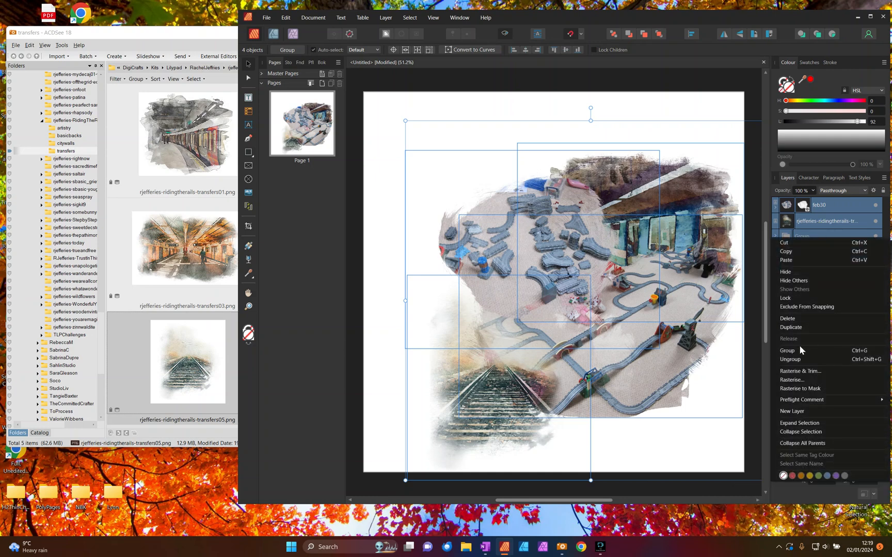
{"action": "left_click", "coordinate": [788, 351]}
- Shrink the whole photo cluster to about 9.9 × 9.9 in and place it at about X 1.892 in, Y 0.848 in
{"action": "left_click_drag", "start_coordinate": [644, 271], "coordinate": [641, 248]}
{"action": "left_click_drag", "start_coordinate": [403, 115], "coordinate": [428, 139]}
{"action": "left_click_drag", "start_coordinate": [574, 228], "coordinate": [572, 209]}
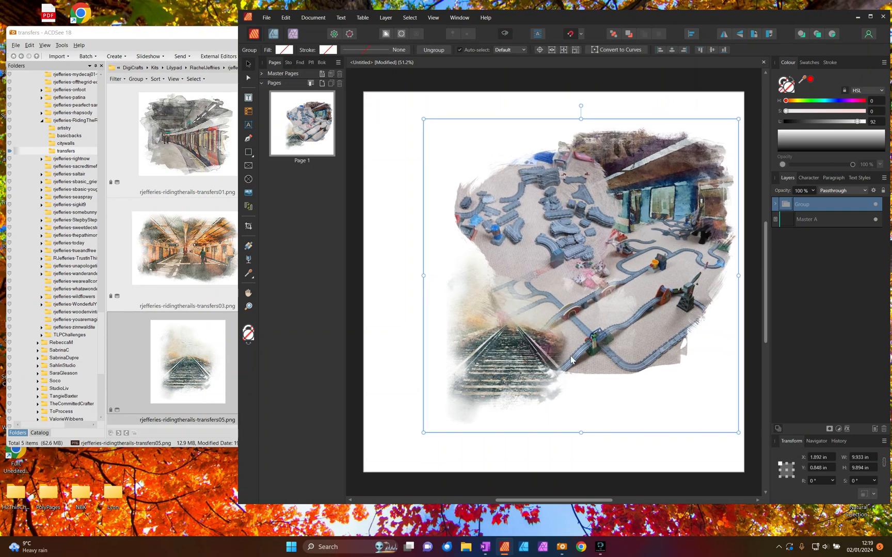
{"action": "left_click", "coordinate": [694, 463]}
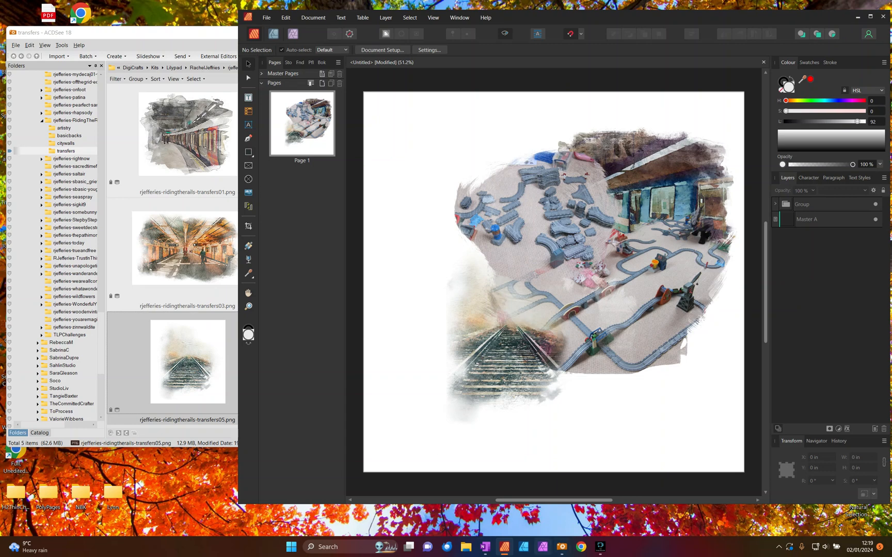
- Copy the 16th Feb 2015 train set journaling from OneNote into a new text frame about 3.1 × 4.7 in beside the photos
{"action": "left_click", "coordinate": [485, 547]}
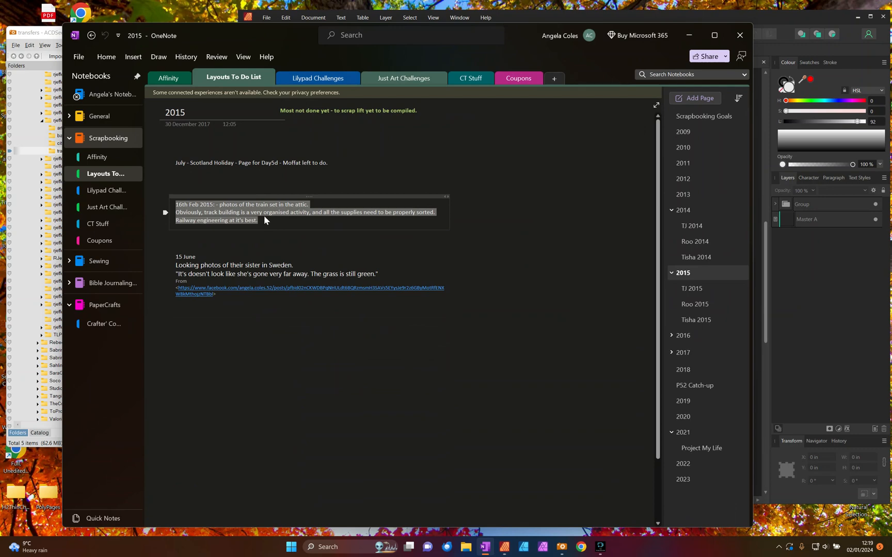
{"action": "left_click", "coordinate": [689, 35]}
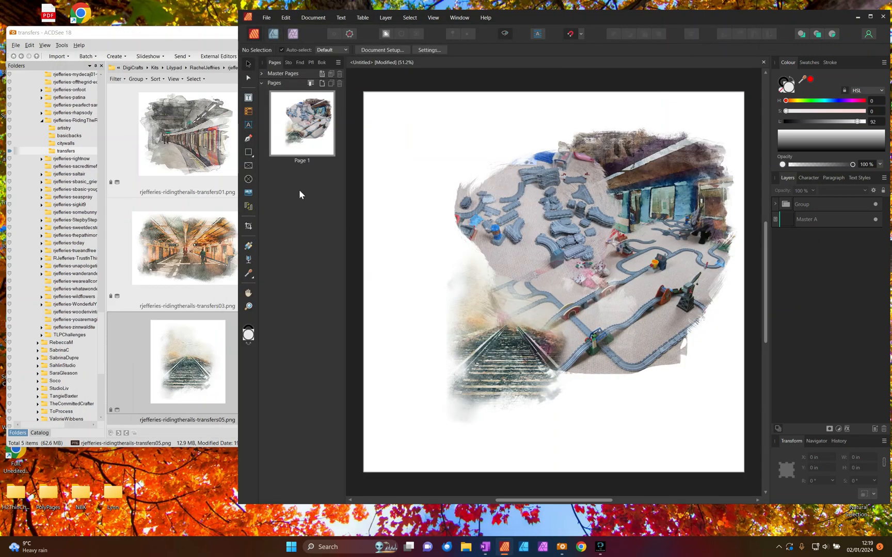
{"action": "left_click", "coordinate": [249, 98]}
{"action": "left_click_drag", "start_coordinate": [390, 242], "coordinate": [487, 392]}
{"action": "key", "text": "ctrl+v"}
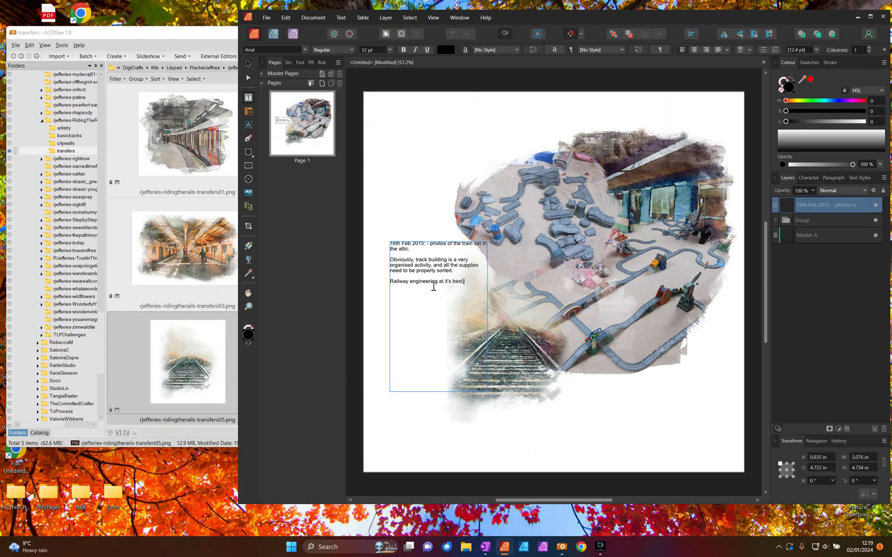
- Delete the "16th Feb 2015: - photos of the train set in the attic." paragraph and shrink the text frame to about 2.76 × 3.01 in
{"action": "left_click_drag", "start_coordinate": [419, 249], "coordinate": [391, 241]}
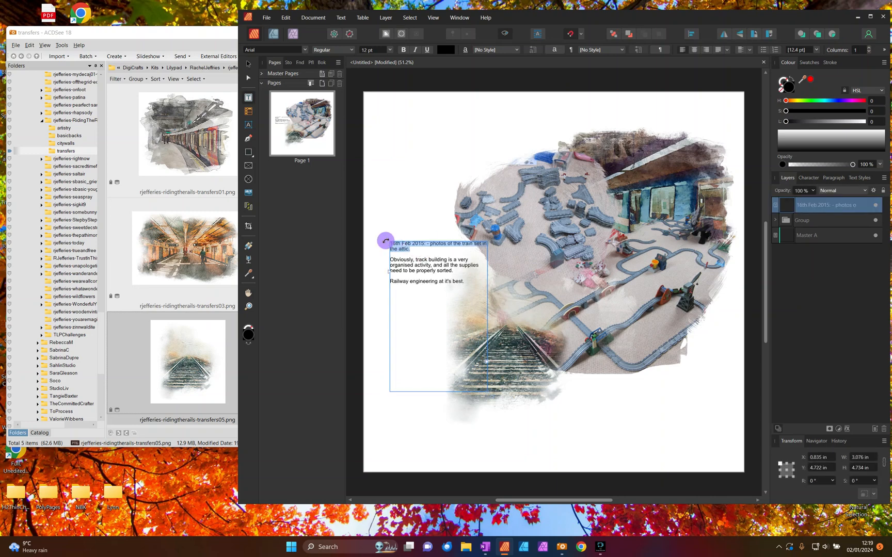
{"action": "key", "text": "Delete"}
{"action": "key", "text": "Delete"}
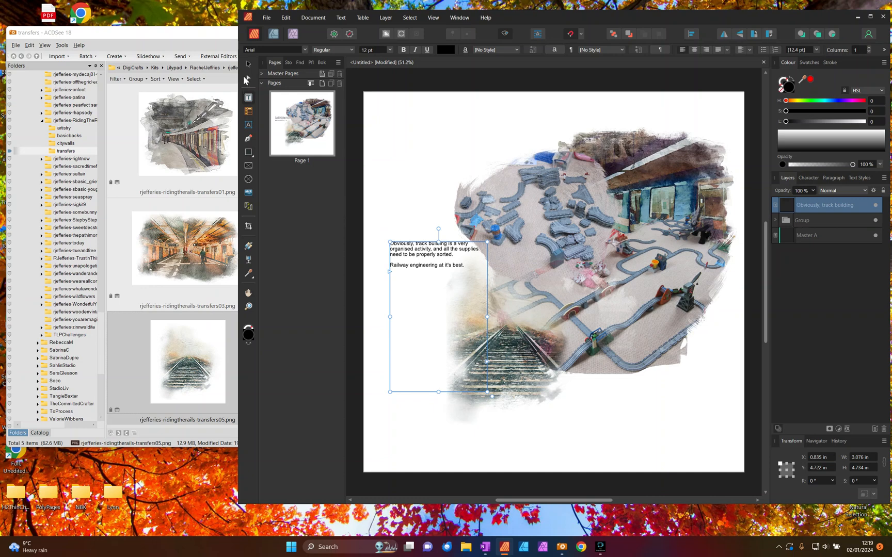
{"action": "left_click_drag", "start_coordinate": [492, 396], "coordinate": [481, 341]}
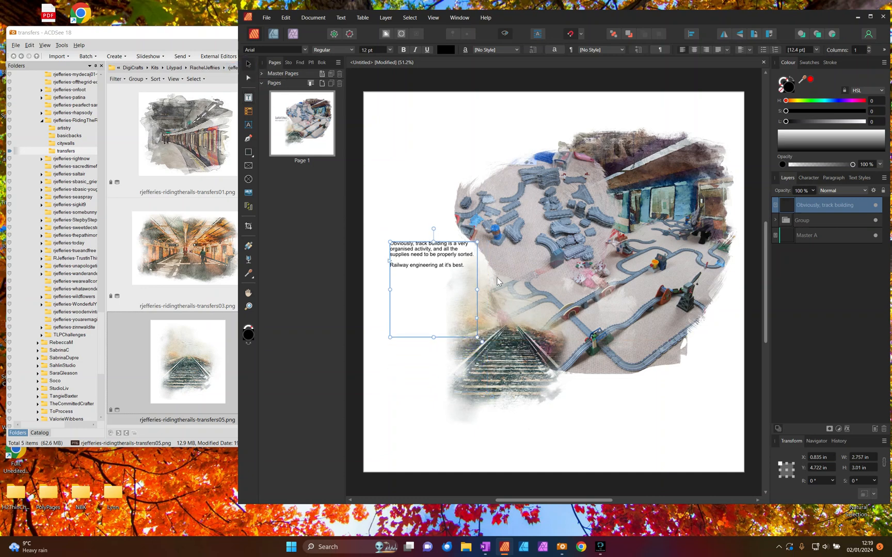
- Set the journaling text's font to Bradley Hand ITC
{"action": "left_click", "coordinate": [304, 50]}
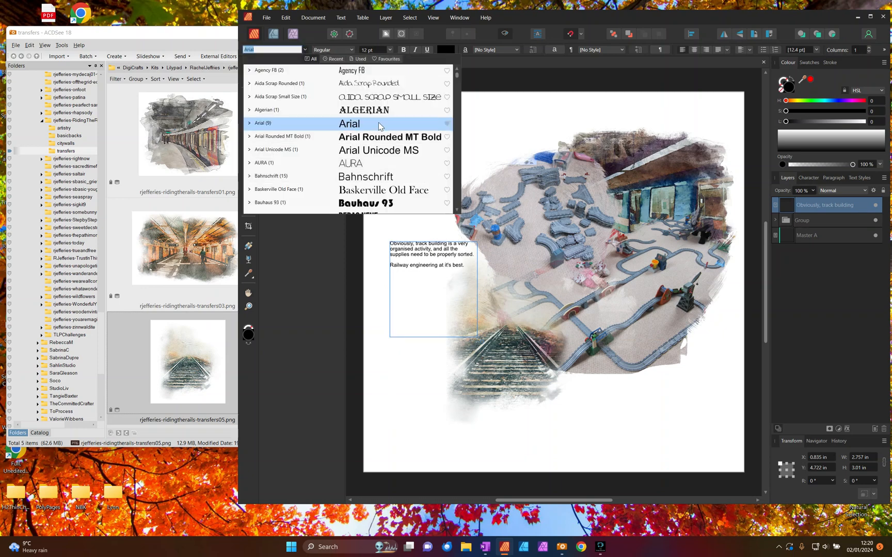
{"action": "scroll", "coordinate": [348, 165], "scroll_direction": "down", "scroll_amount": 4}
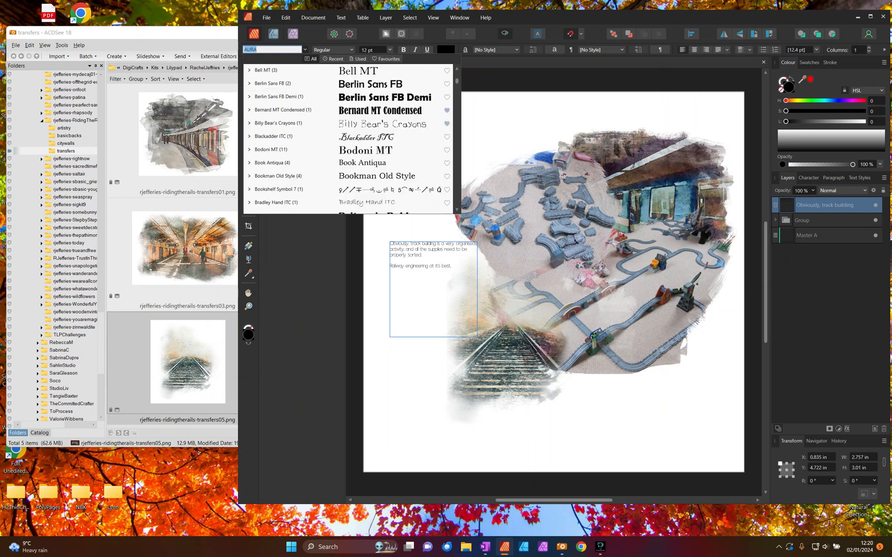
{"action": "scroll", "coordinate": [348, 139], "scroll_direction": "down", "scroll_amount": 1}
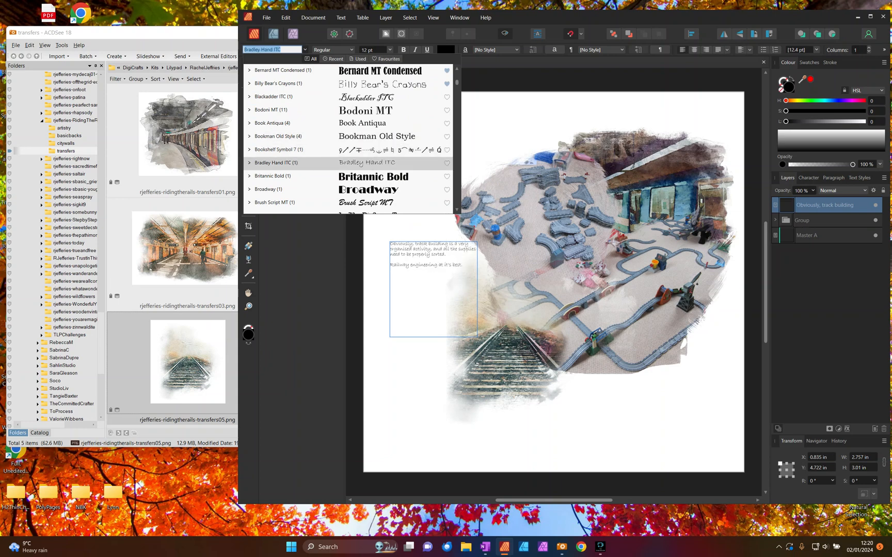
{"action": "left_click", "coordinate": [310, 162]}
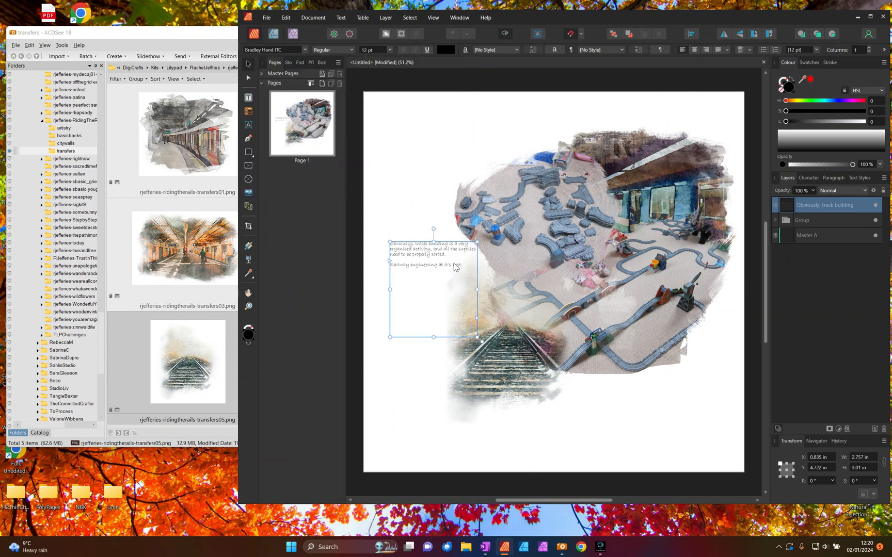
- Set the journaling text to 20 pt and move its frame to about X 1.289 in, Y 4.828 in
{"action": "left_click", "coordinate": [386, 49]}
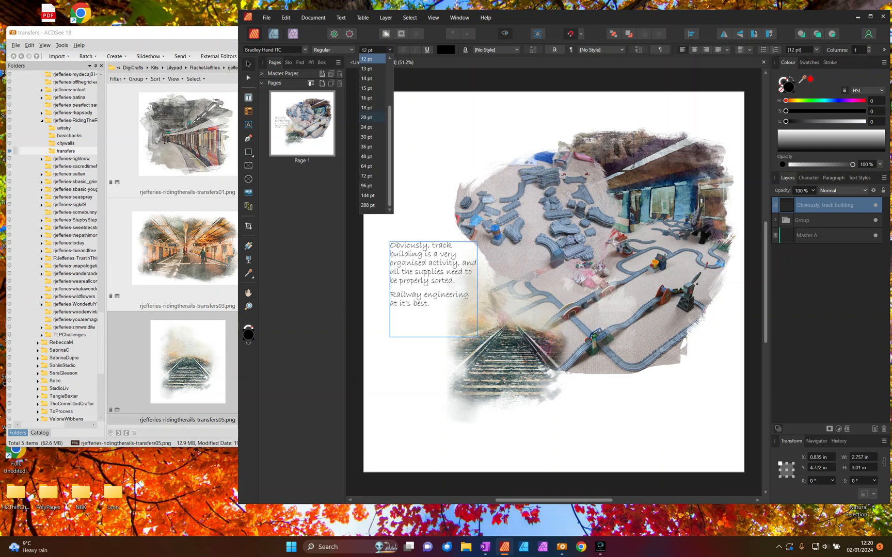
{"action": "left_click", "coordinate": [368, 117]}
{"action": "mouse_move", "coordinate": [427, 272]}
{"action": "left_mouse_down"}
{"action": "mouse_move", "coordinate": [417, 275]}
{"action": "mouse_move", "coordinate": [442, 275]}
{"action": "left_mouse_up"}
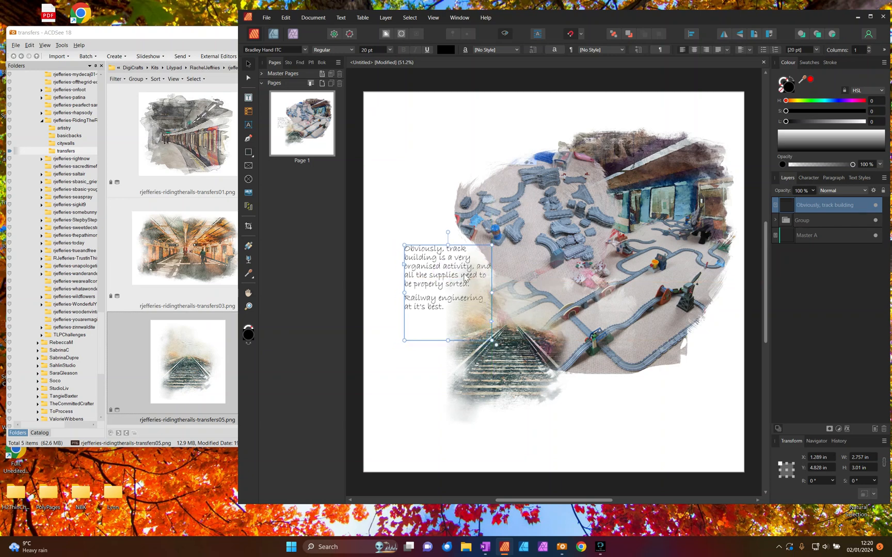
{"action": "left_click", "coordinate": [753, 315]}
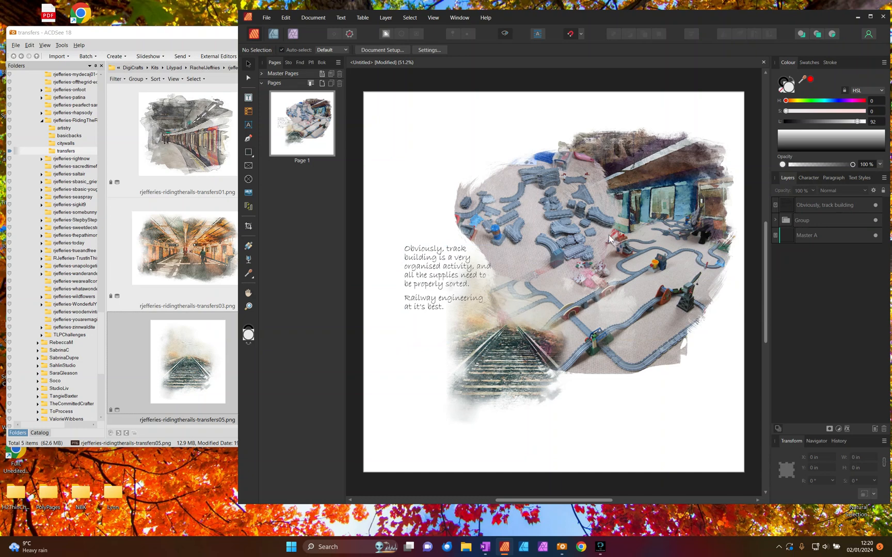
- Colour the journaling text with a dark brown (HSL 5, 21, 10) sampled from the photo cluster, and deselect it
{"action": "left_click", "coordinate": [407, 275]}
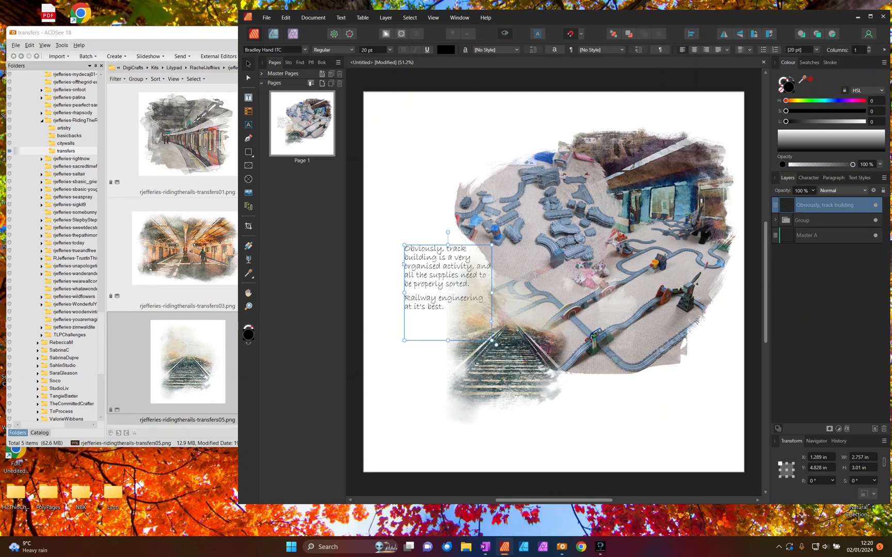
{"action": "left_click_drag", "start_coordinate": [801, 79], "coordinate": [673, 294]}
{"action": "left_click_drag", "start_coordinate": [673, 294], "coordinate": [673, 295]}
{"action": "left_click", "coordinate": [811, 80]}
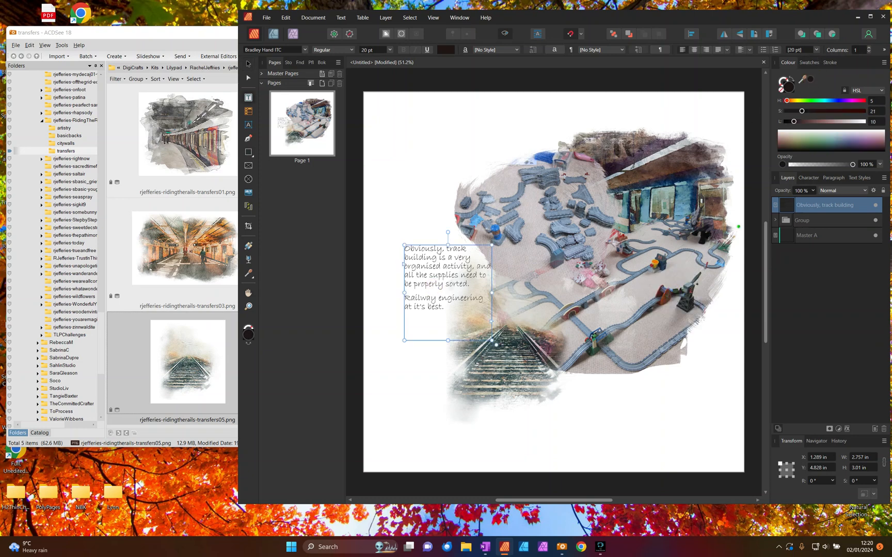
{"action": "left_click", "coordinate": [543, 84]}
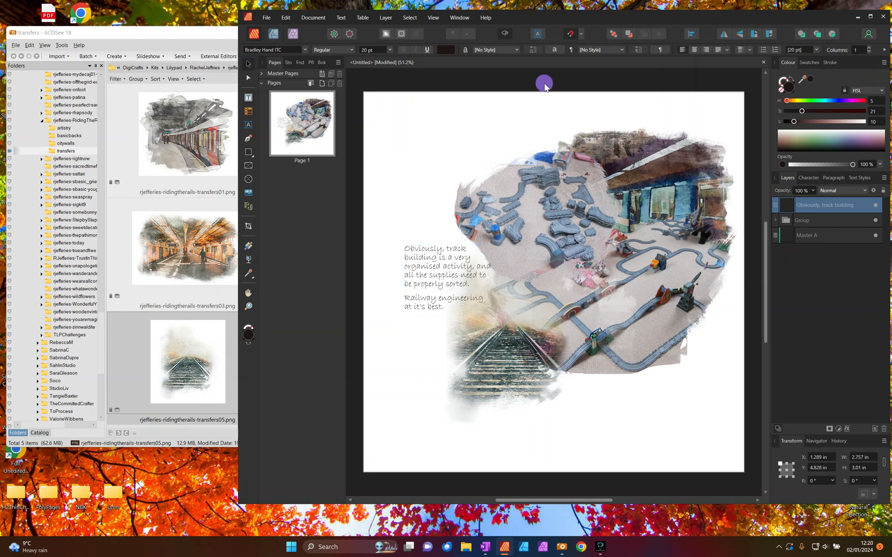
- Place rjefferies-ridingtherails-basicb-02.jpg from the basicbacks folder as a 12 × 12 in background just above Master A, and lock it
{"action": "left_click", "coordinate": [804, 236]}
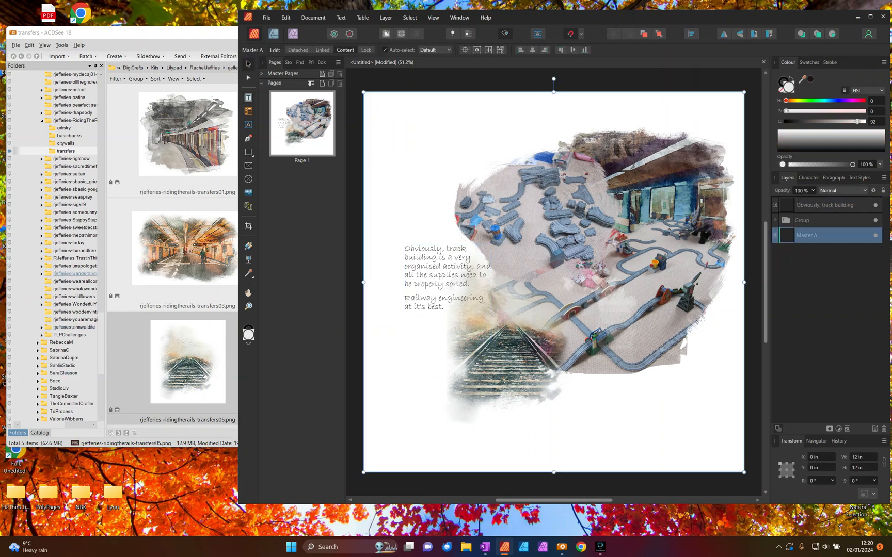
{"action": "left_click", "coordinate": [67, 137]}
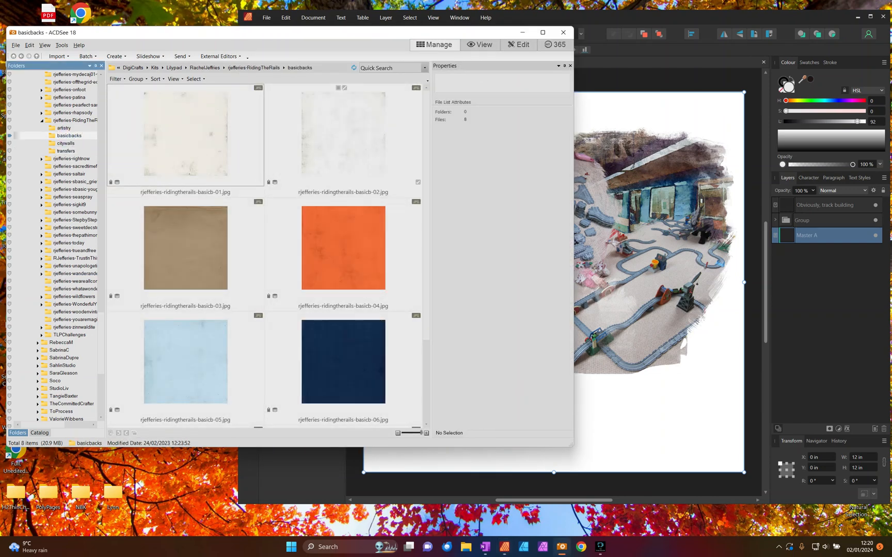
{"action": "left_click_drag", "start_coordinate": [326, 151], "coordinate": [698, 397]}
{"action": "left_click_drag", "start_coordinate": [566, 318], "coordinate": [562, 315]}
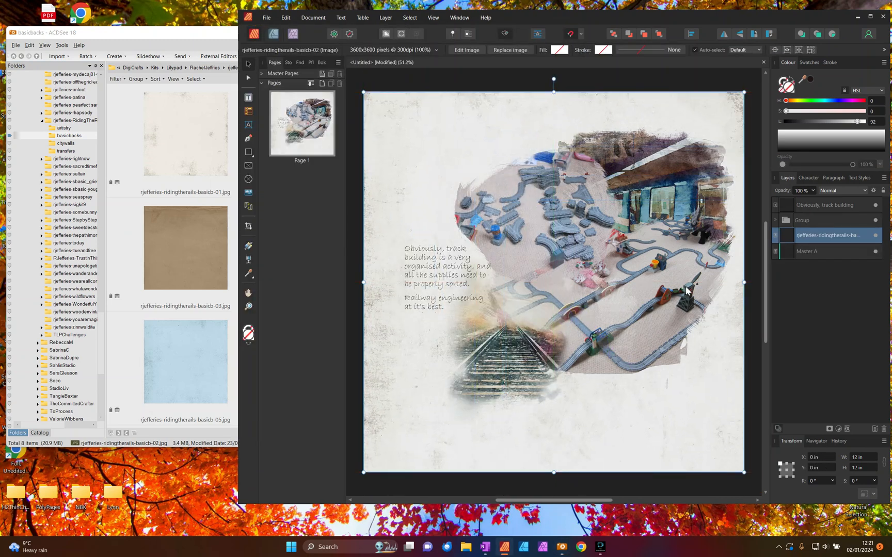
{"action": "left_click", "coordinate": [818, 253]}
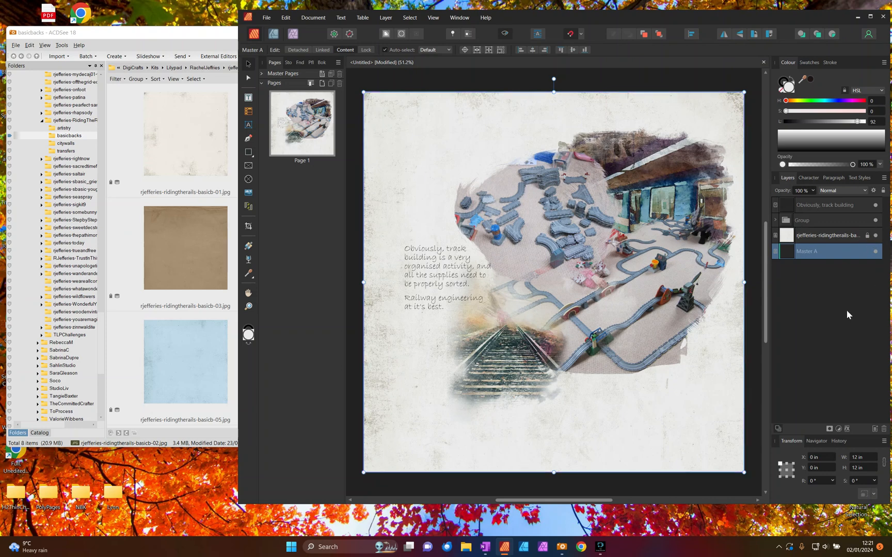
{"action": "left_click", "coordinate": [654, 217]}
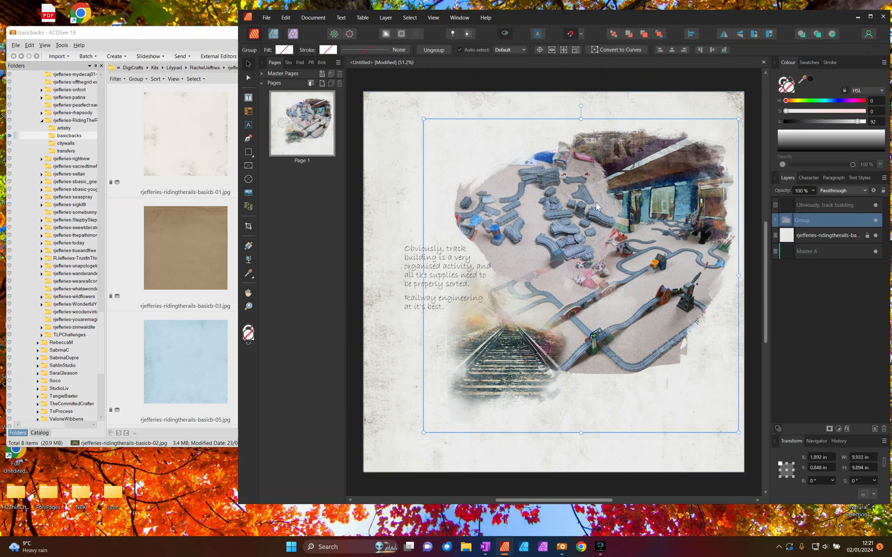
{"action": "key", "text": "Escape"}
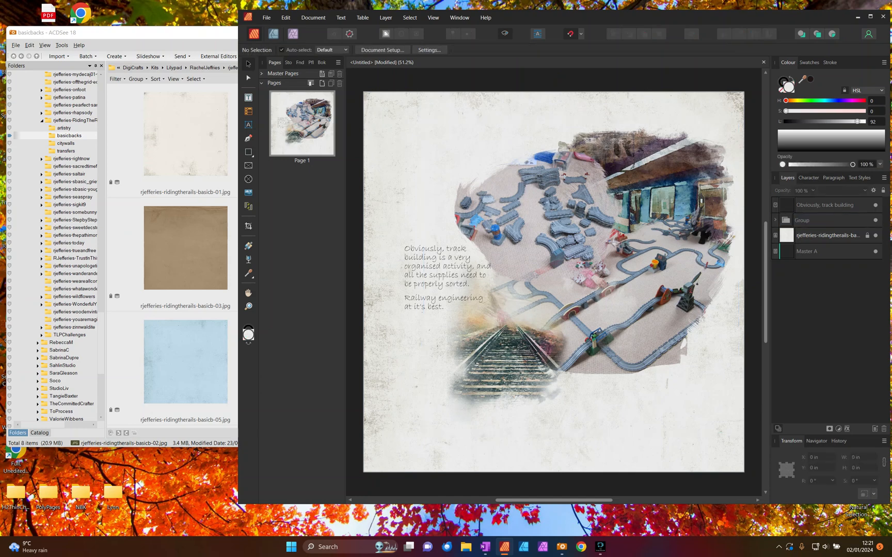
- Shift the photo group and journaling text together to about X 0.783 in, Y 0.18 in
{"action": "left_click", "coordinate": [568, 230]}
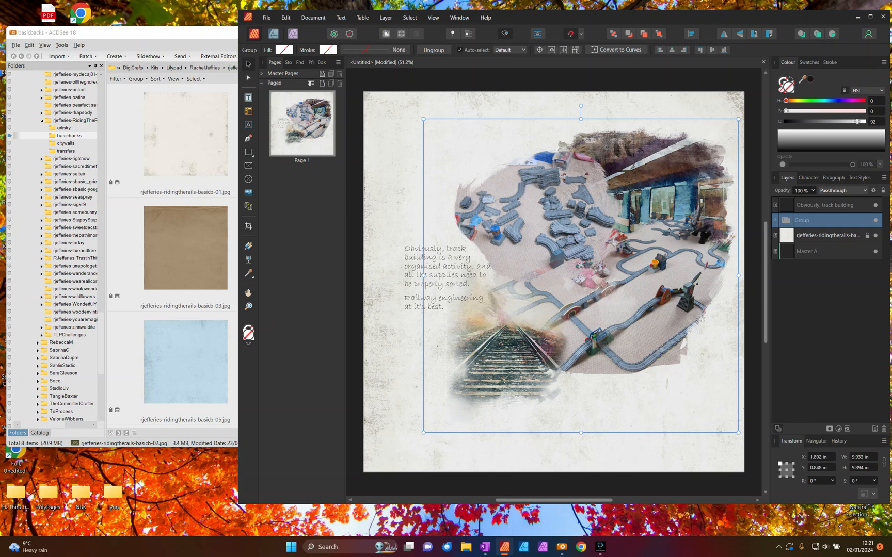
{"action": "left_click", "coordinate": [405, 271], "text": "shift"}
{"action": "left_click_drag", "start_coordinate": [655, 234], "coordinate": [638, 235]}
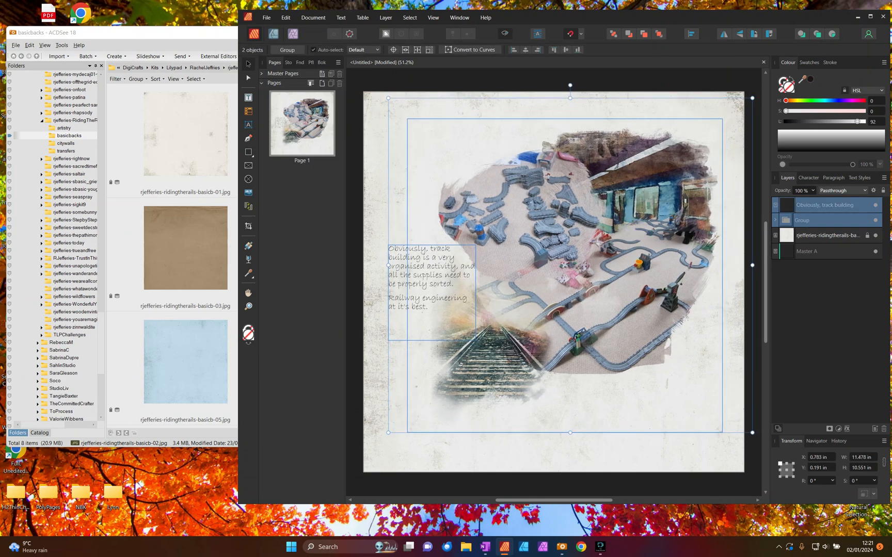
{"action": "key", "text": "Up"}
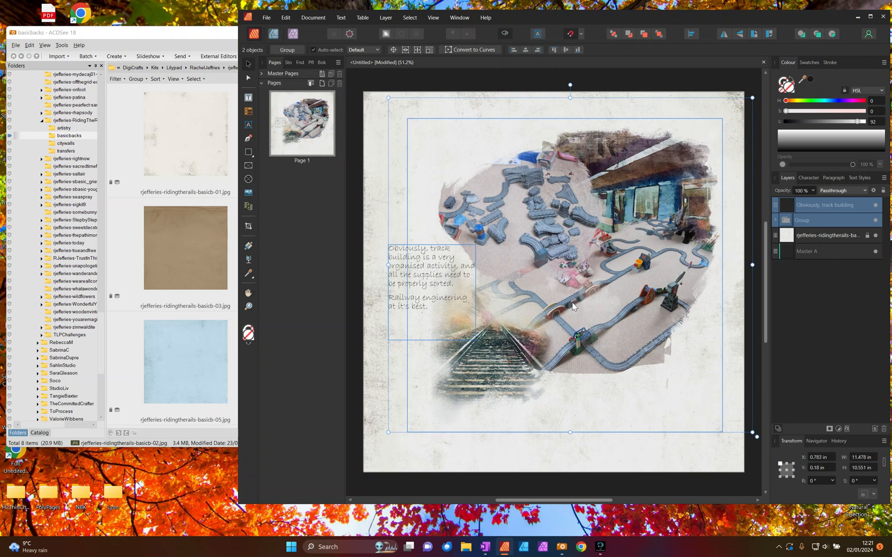
- Examine up close how the masked photos and transfers blend into the background paper
{"action": "scroll", "coordinate": [572, 305], "scroll_direction": "up", "scroll_amount": 5}
{"action": "scroll", "coordinate": [572, 306], "scroll_direction": "down", "scroll_amount": 5}
{"action": "scroll", "coordinate": [571, 307], "scroll_direction": "up", "scroll_amount": 1}
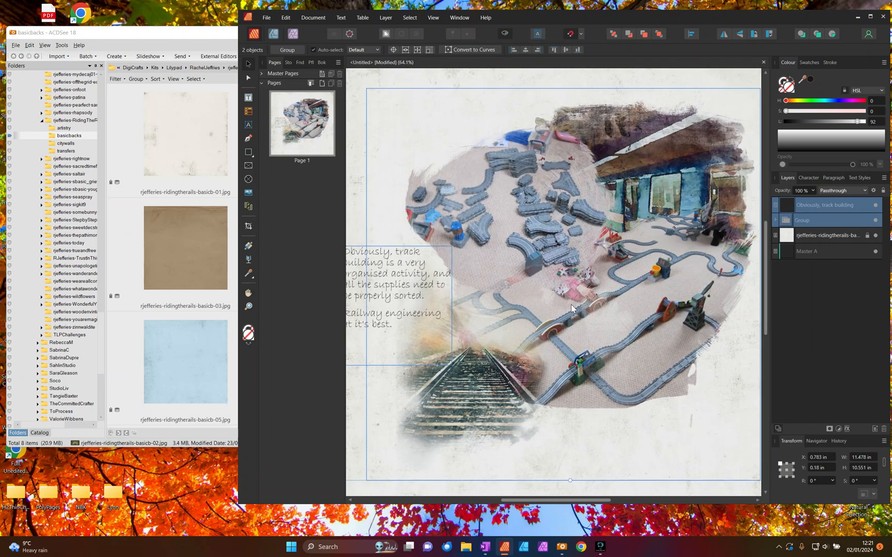
{"action": "scroll", "coordinate": [571, 308], "scroll_direction": "down", "scroll_amount": 1}
{"action": "scroll", "coordinate": [571, 308], "scroll_direction": "up", "scroll_amount": 1}
{"action": "scroll", "coordinate": [572, 308], "scroll_direction": "down", "scroll_amount": 1}
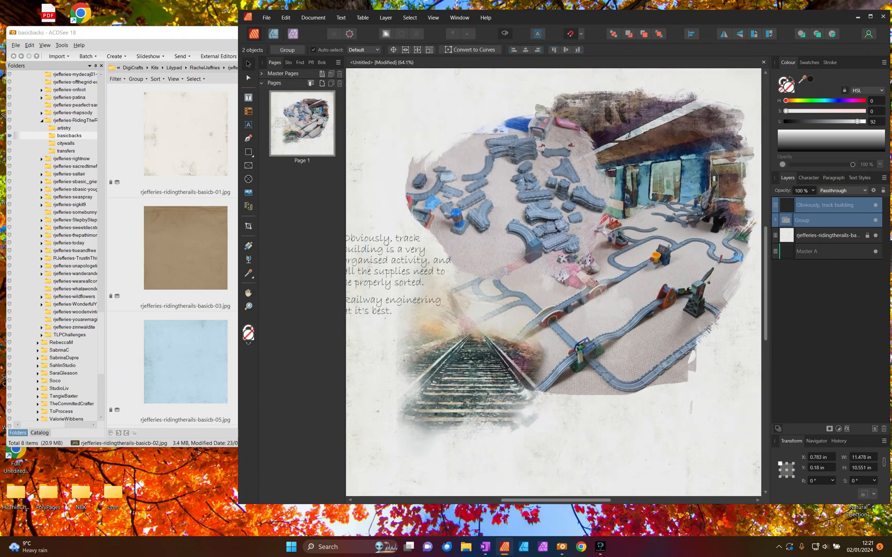
{"action": "scroll", "coordinate": [639, 287], "scroll_direction": "down", "scroll_amount": 1}
{"action": "scroll", "coordinate": [639, 287], "scroll_direction": "down", "scroll_amount": 1}
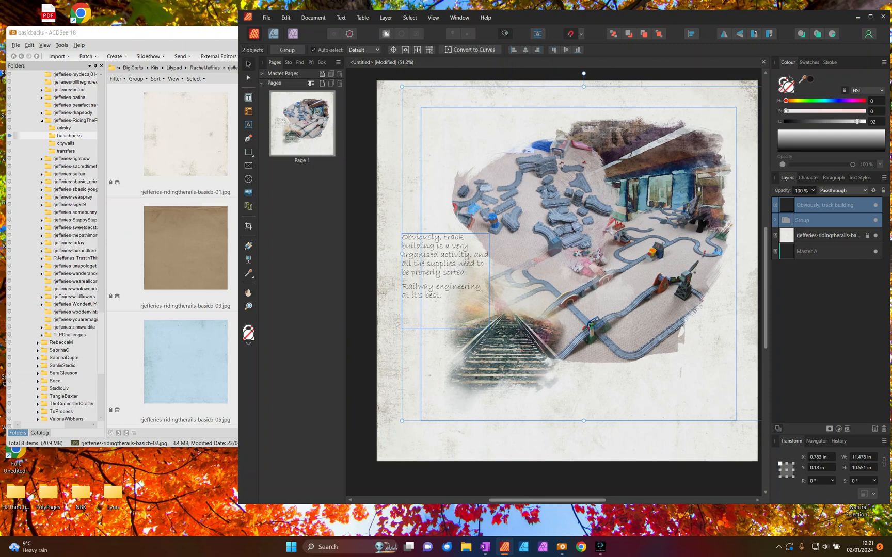
- Switch to ACDSee and look through the artistry folder of the Riding the Rails kit for embellishments
{"action": "left_click", "coordinate": [445, 264]}
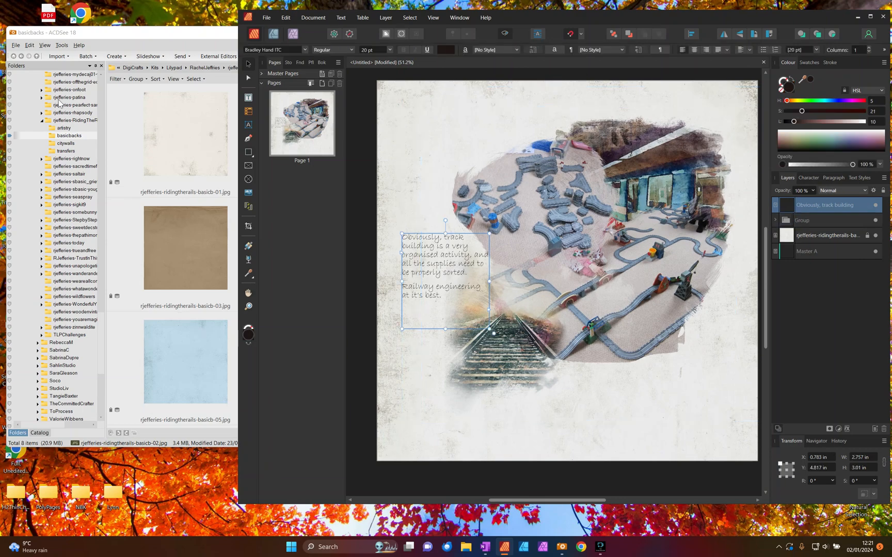
{"action": "left_click", "coordinate": [66, 128]}
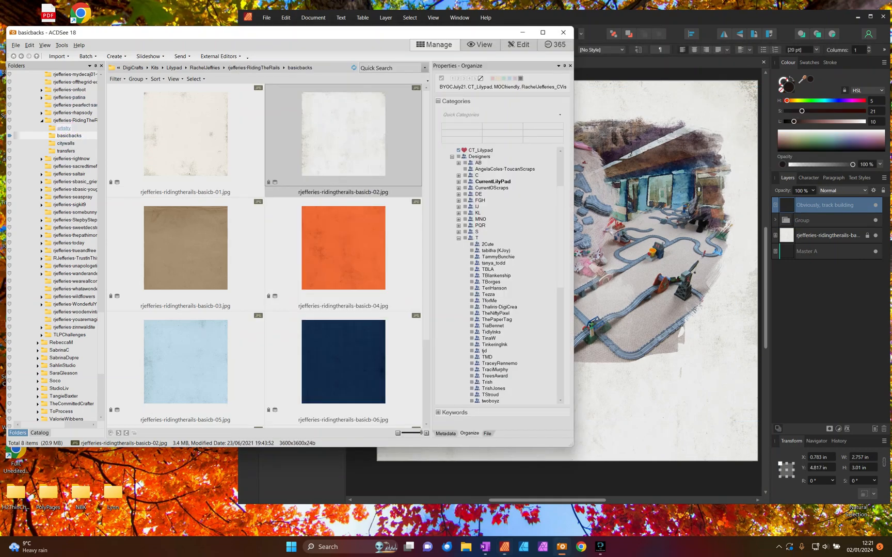
{"action": "scroll", "coordinate": [281, 179], "scroll_direction": "down", "scroll_amount": 4}
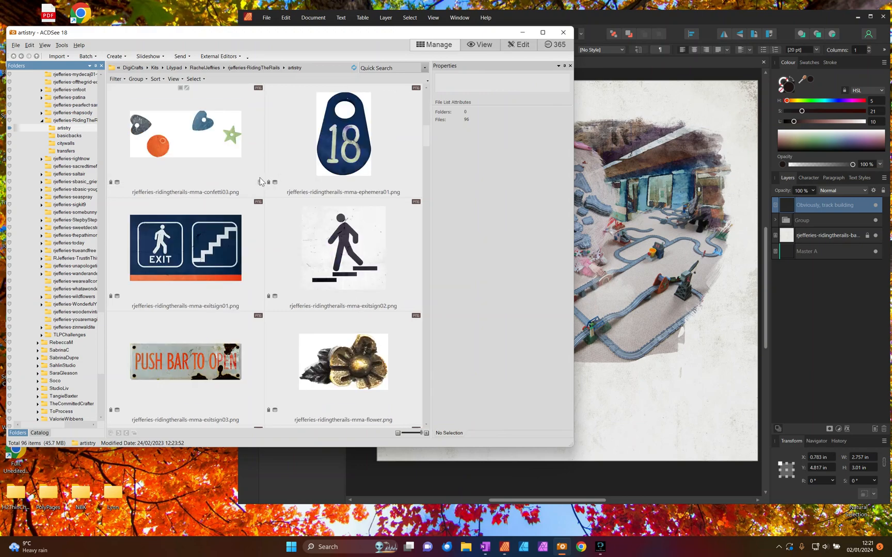
{"action": "scroll", "coordinate": [261, 181], "scroll_direction": "down", "scroll_amount": 10}
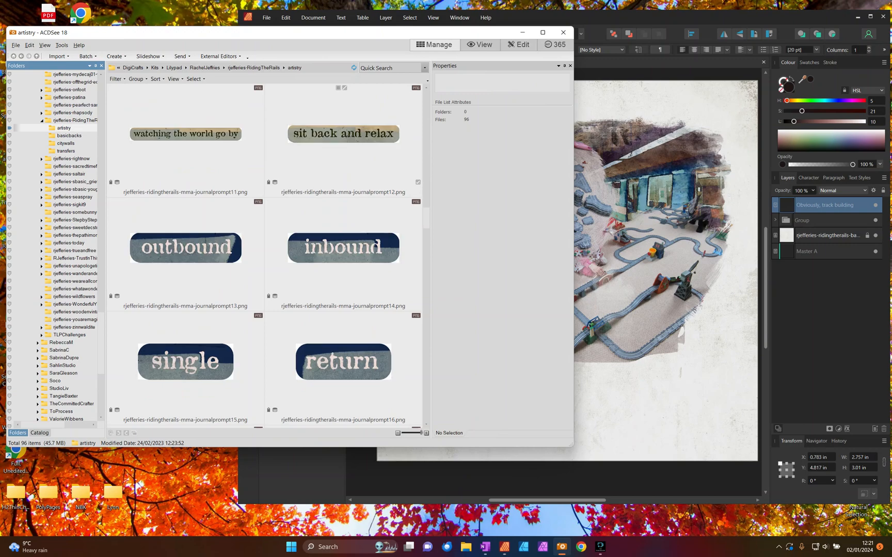
{"action": "scroll", "coordinate": [285, 200], "scroll_direction": "down", "scroll_amount": 8}
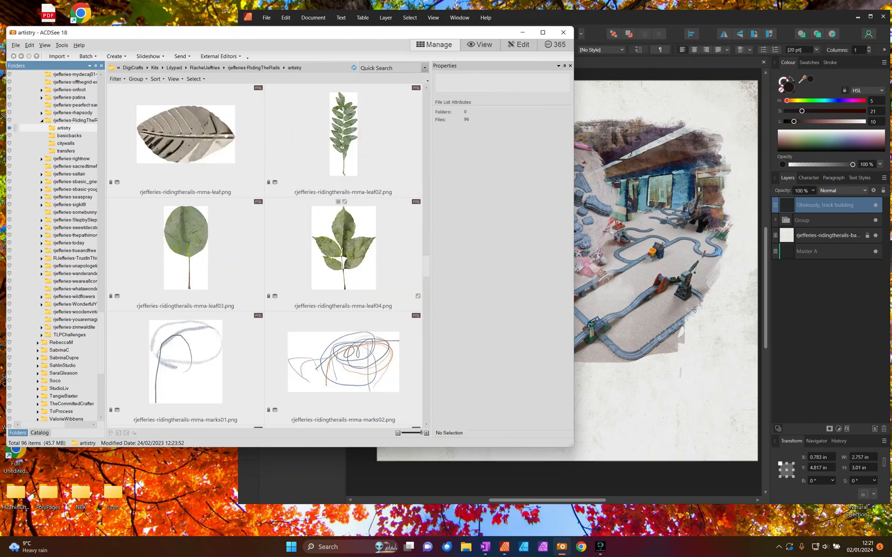
{"action": "scroll", "coordinate": [285, 219], "scroll_direction": "down", "scroll_amount": 8}
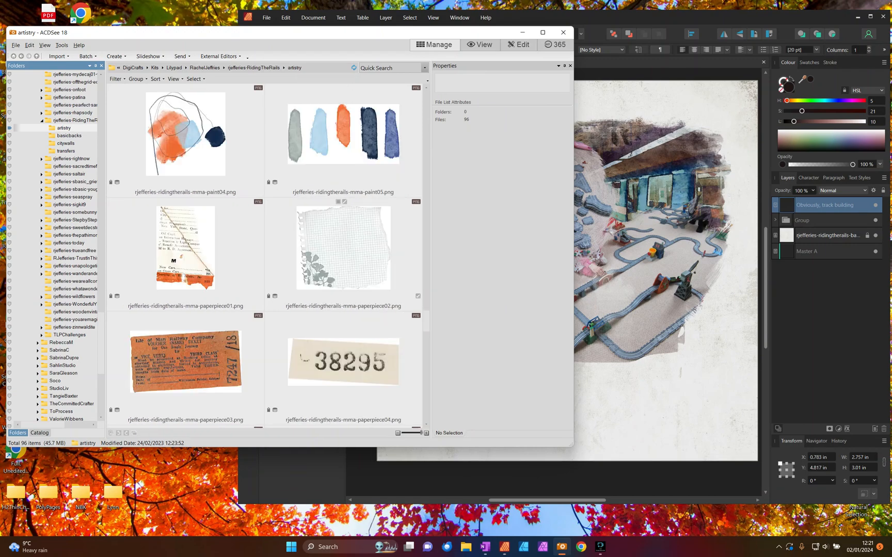
{"action": "scroll", "coordinate": [390, 343], "scroll_direction": "down", "scroll_amount": 8}
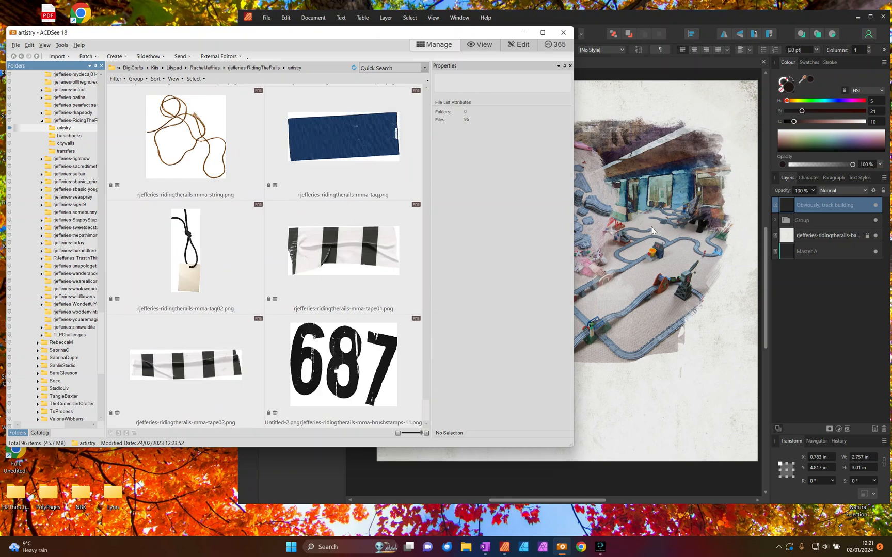
- Lower the opacity of the station transfer (transfers02) inside the photo group to 32%, deselect it and collapse the group
{"action": "left_click", "coordinate": [620, 269]}
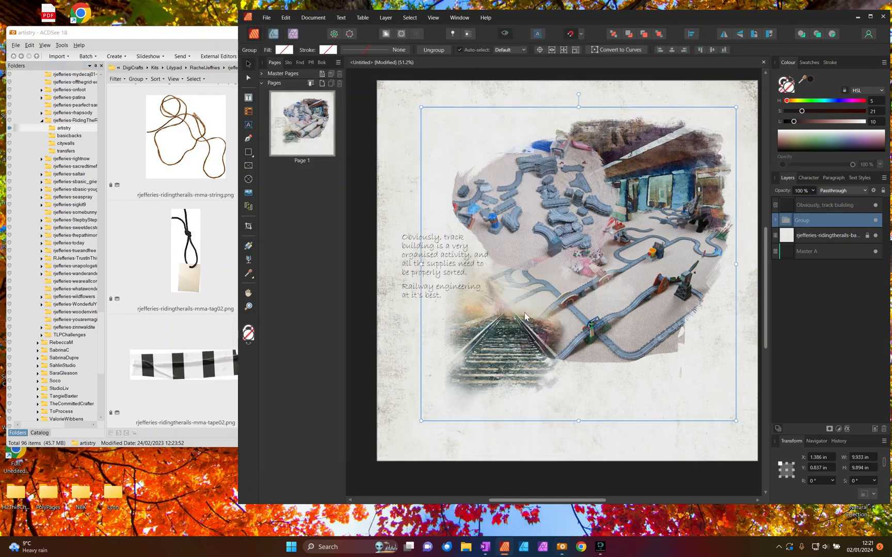
{"action": "left_click", "coordinate": [776, 219]}
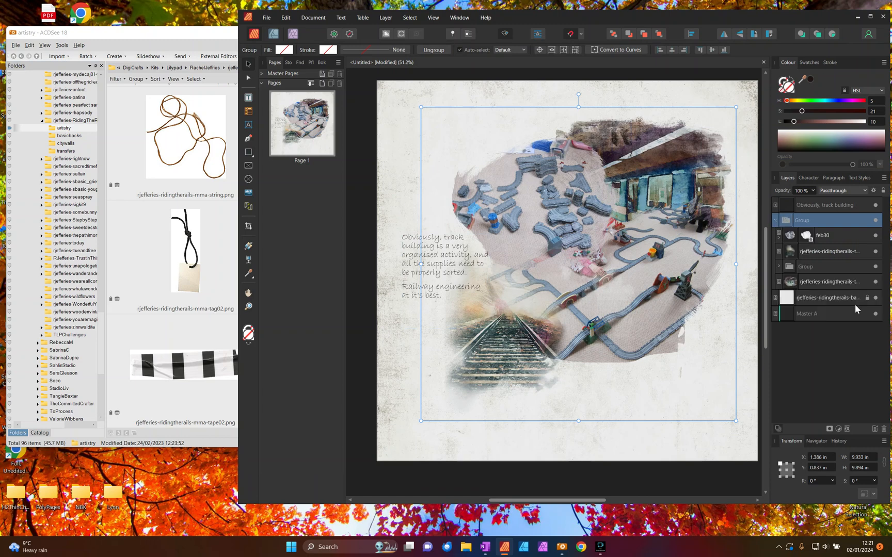
{"action": "left_click", "coordinate": [805, 283]}
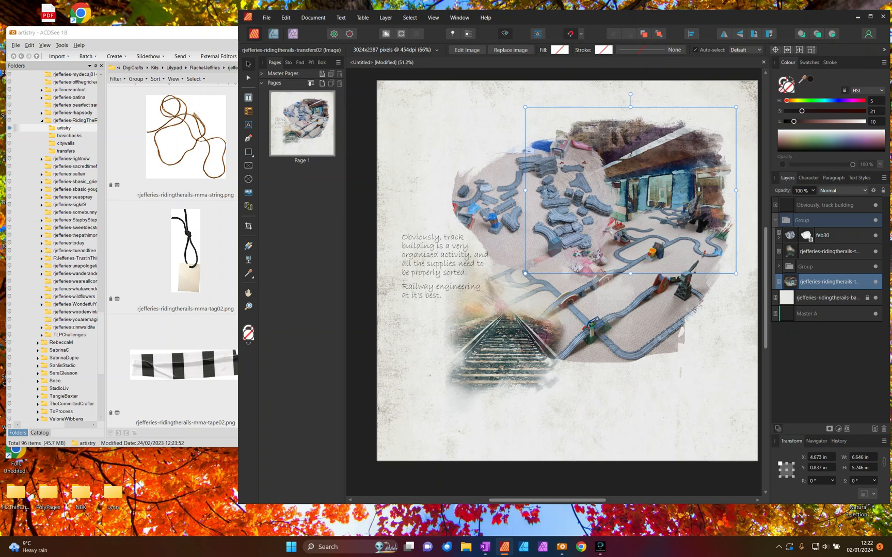
{"action": "left_click", "coordinate": [813, 191]}
{"action": "left_click_drag", "start_coordinate": [815, 203], "coordinate": [774, 200]}
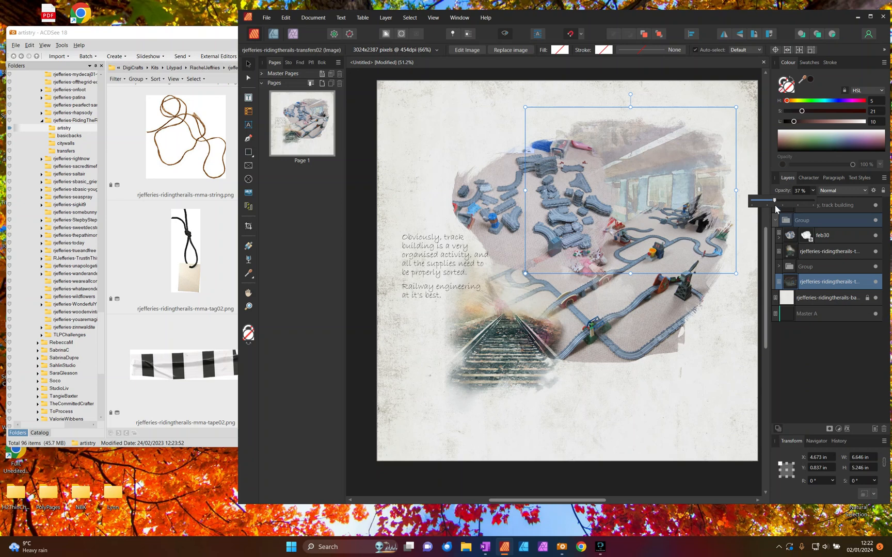
{"action": "left_click_drag", "start_coordinate": [774, 200], "coordinate": [771, 200]}
{"action": "left_click", "coordinate": [744, 304]}
{"action": "left_click", "coordinate": [776, 220]}
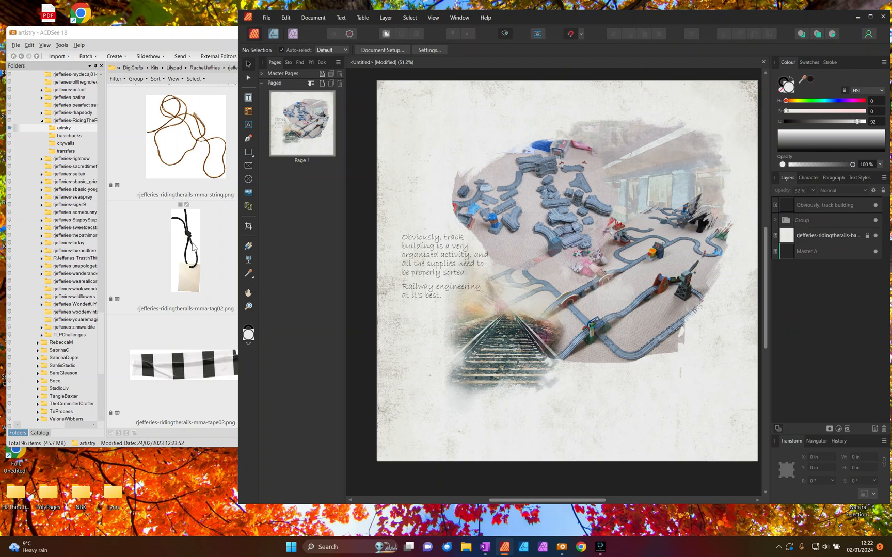
- Place rjefferies-ridingtherails-mma-tag02.png over the railway tracks at about X 3.404 in, Y 6 in, scaled to about 1.004 × 2.87 in
{"action": "left_click", "coordinate": [190, 227]}
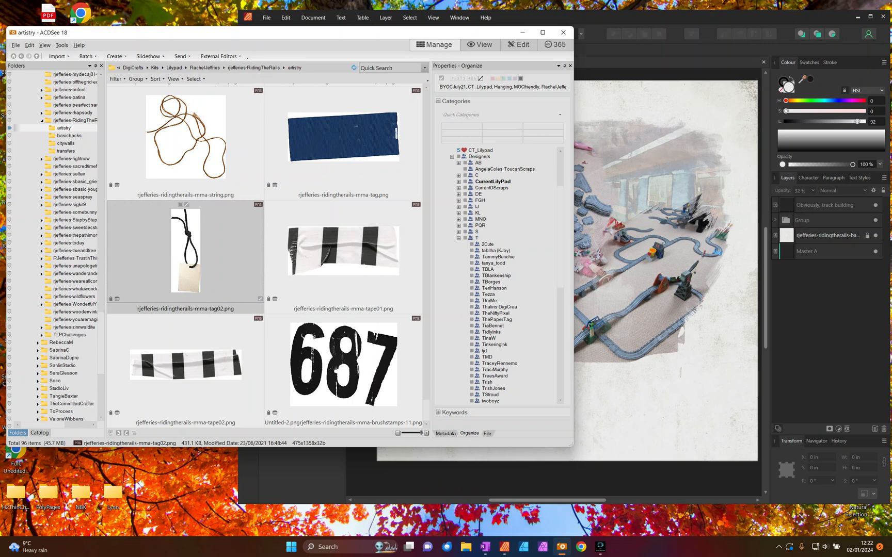
{"action": "left_click_drag", "start_coordinate": [189, 237], "coordinate": [645, 309]}
{"action": "left_click_drag", "start_coordinate": [659, 342], "coordinate": [509, 356]}
{"action": "left_click_drag", "start_coordinate": [520, 393], "coordinate": [499, 342]}
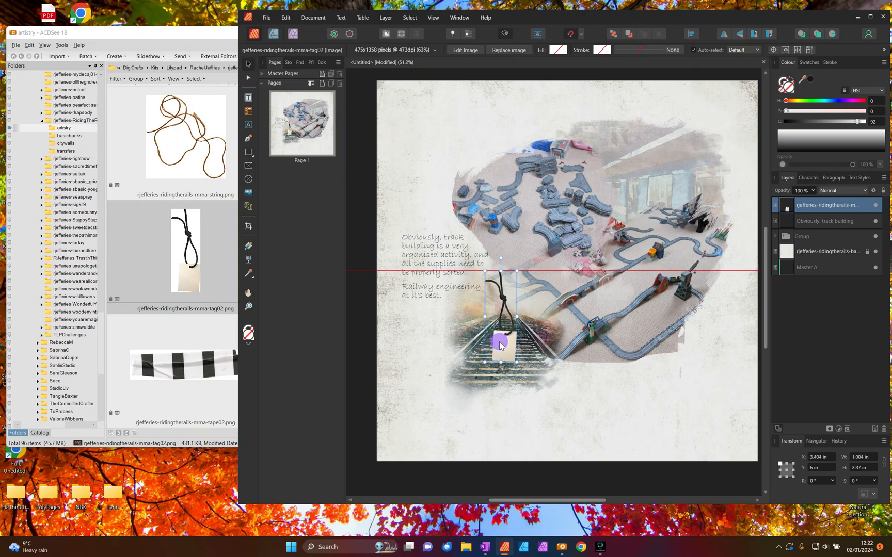
- Browse ACDSee's artistry folder with smaller thumbnails for another embellishment to go with the tag
{"action": "left_click", "coordinate": [197, 204]}
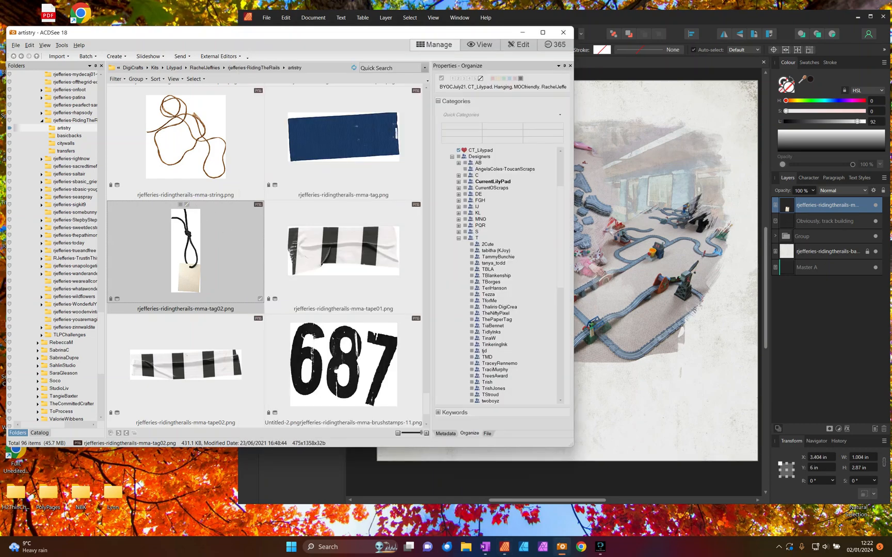
{"action": "scroll", "coordinate": [265, 253], "scroll_direction": "down", "scroll_amount": 10}
{"action": "scroll", "coordinate": [266, 253], "scroll_direction": "up", "scroll_amount": 1}
{"action": "scroll", "coordinate": [266, 253], "scroll_direction": "up", "scroll_amount": 6}
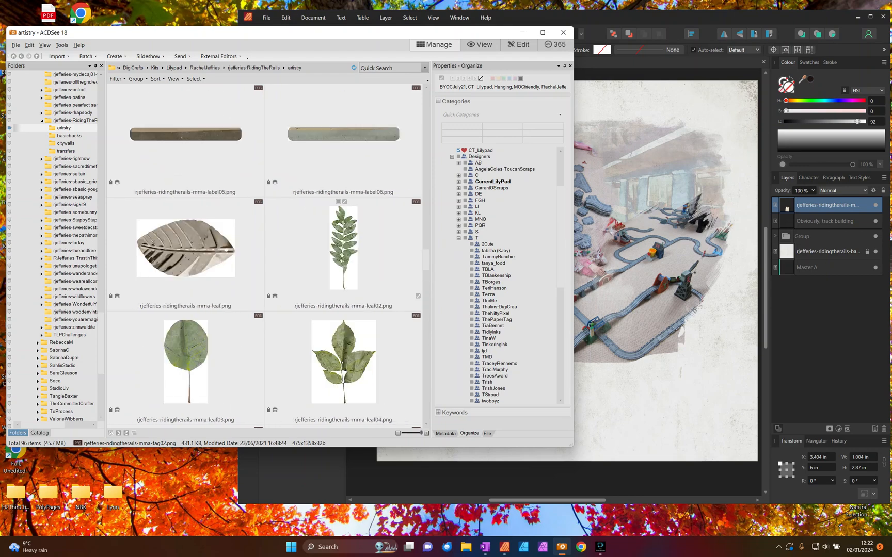
{"action": "scroll", "coordinate": [325, 269], "scroll_direction": "up", "scroll_amount": 8}
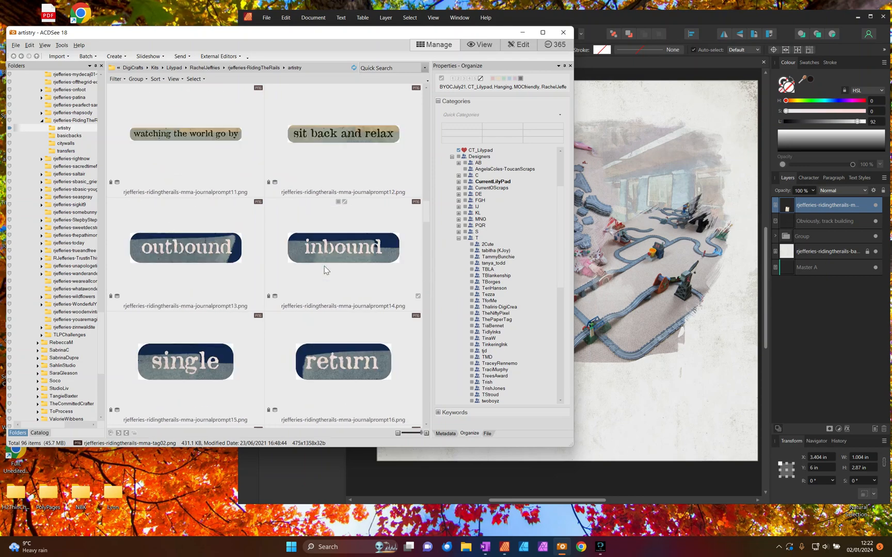
{"action": "scroll", "coordinate": [325, 269], "scroll_direction": "up", "scroll_amount": 8}
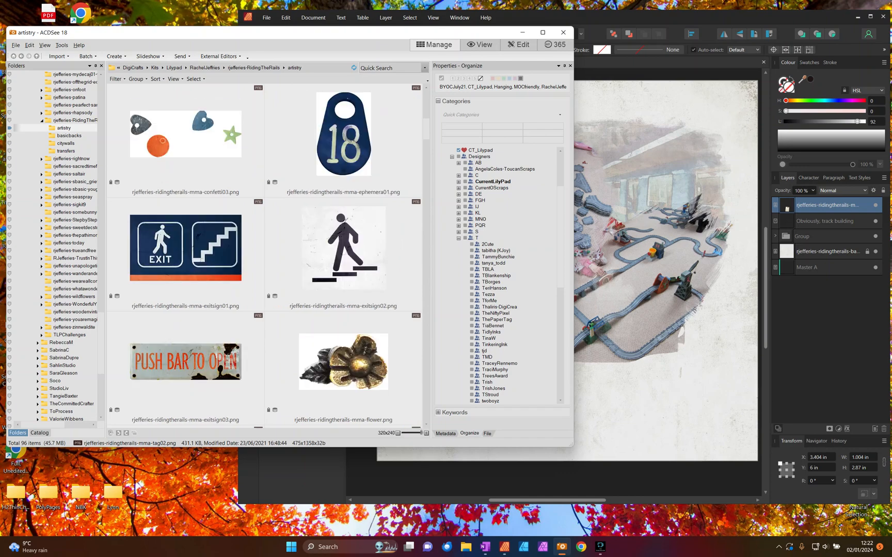
{"action": "left_click_drag", "start_coordinate": [424, 435], "coordinate": [407, 433]}
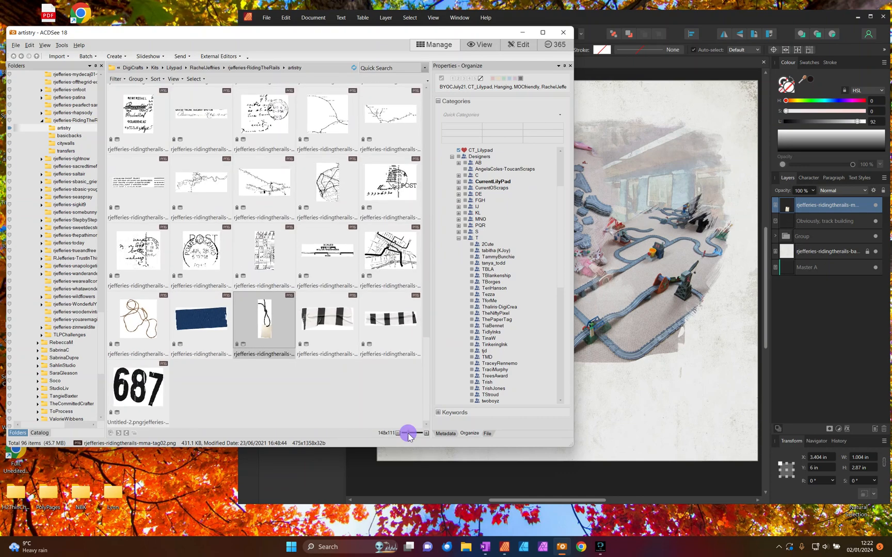
{"action": "scroll", "coordinate": [320, 272], "scroll_direction": "up", "scroll_amount": 10}
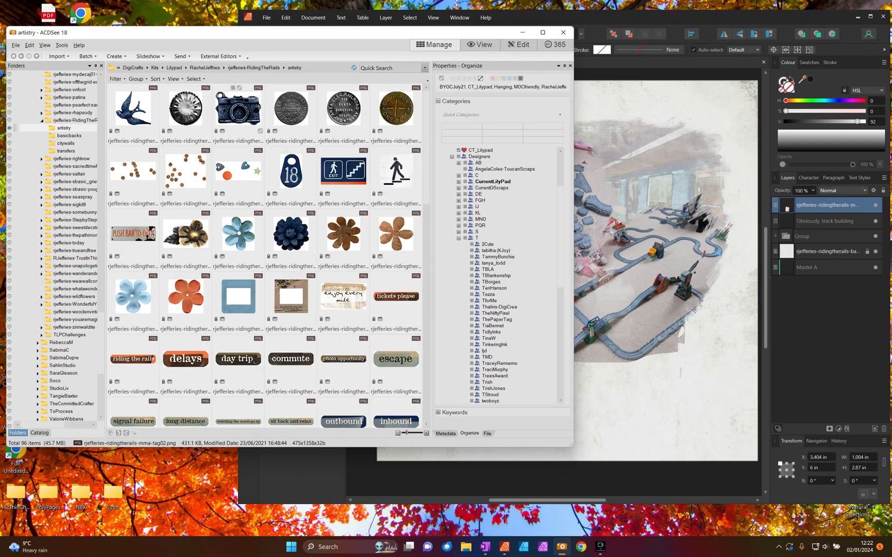
- Place rjefferies-ridingtherails-mma-camera.png over the tag's loop at about 0.989 × 0.73 in, rotated about -42.4°, with its ring at the cord
{"action": "left_click", "coordinate": [230, 111]}
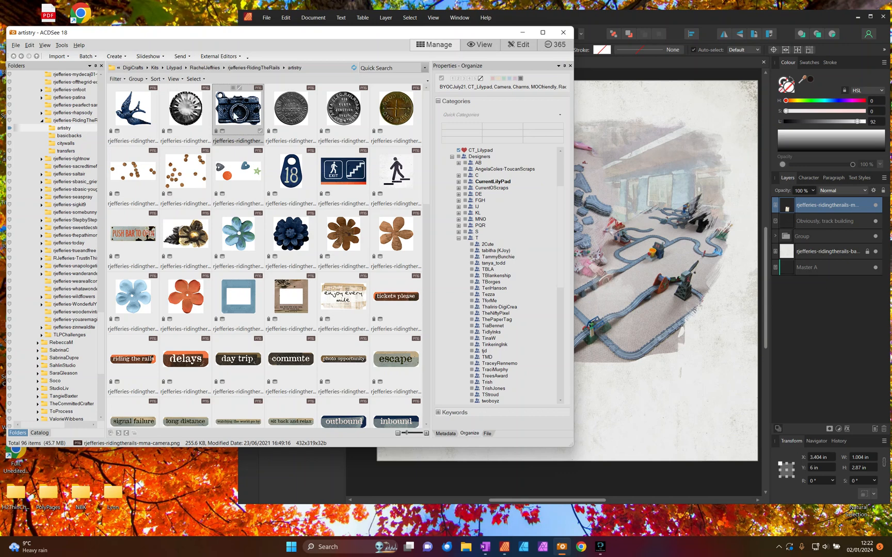
{"action": "left_click_drag", "start_coordinate": [232, 110], "coordinate": [520, 326]}
{"action": "left_click_drag", "start_coordinate": [549, 360], "coordinate": [517, 330]}
{"action": "scroll", "coordinate": [518, 334], "scroll_direction": "up", "scroll_amount": 6}
{"action": "left_click_drag", "start_coordinate": [518, 166], "coordinate": [498, 200]}
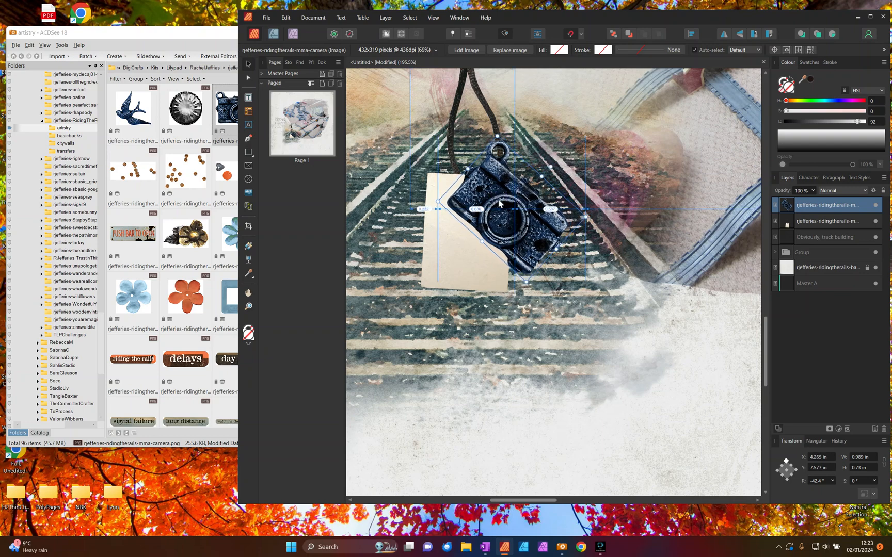
{"action": "scroll", "coordinate": [483, 154], "scroll_direction": "up", "scroll_amount": 2}
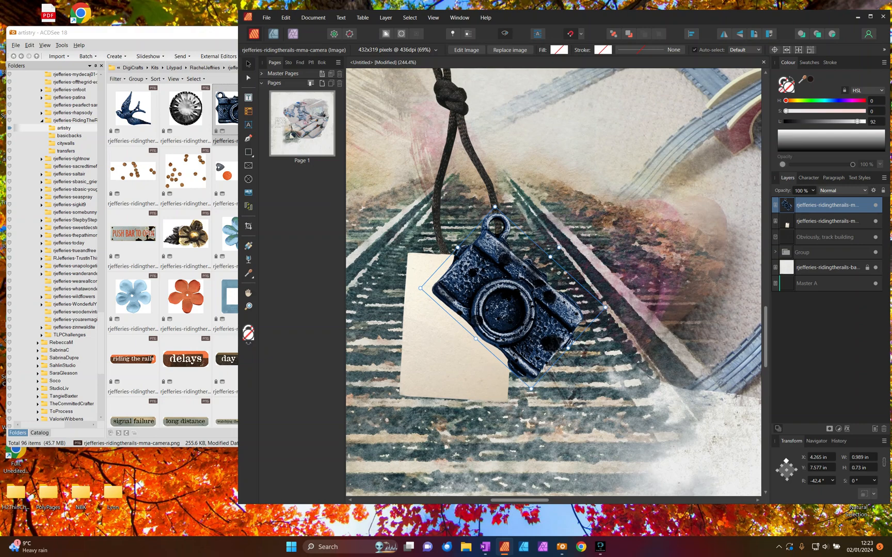
- Switch to the Photo persona and add a mask to the camera charm layer
{"action": "left_click", "coordinate": [292, 34]}
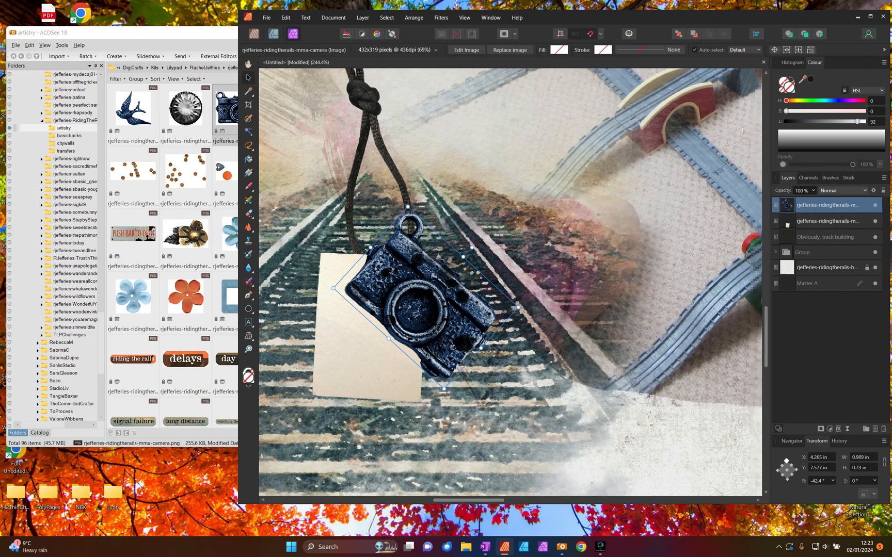
{"action": "left_click", "coordinate": [820, 429]}
{"action": "left_click", "coordinate": [775, 207]}
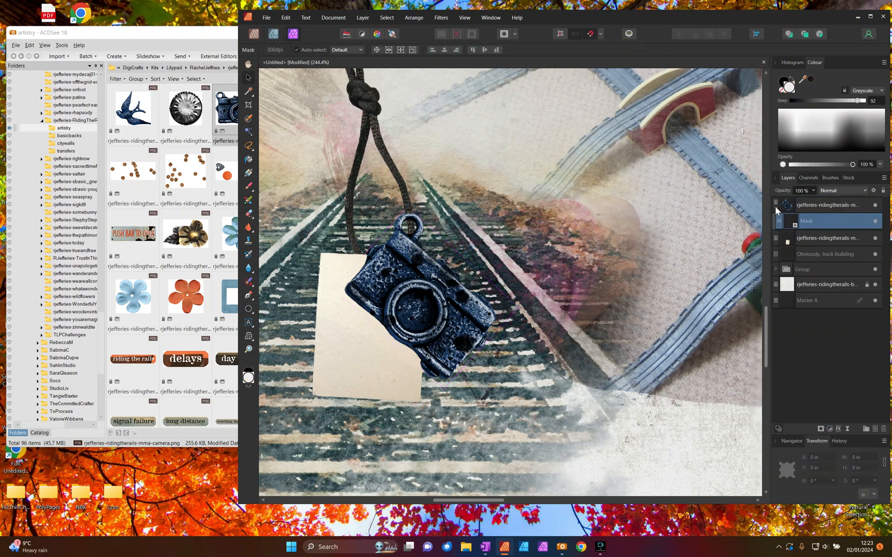
- Set up a black paint brush using Tight Spacing - Small Hard from the Masking category, with a width of 31 px
{"action": "key", "text": "b"}
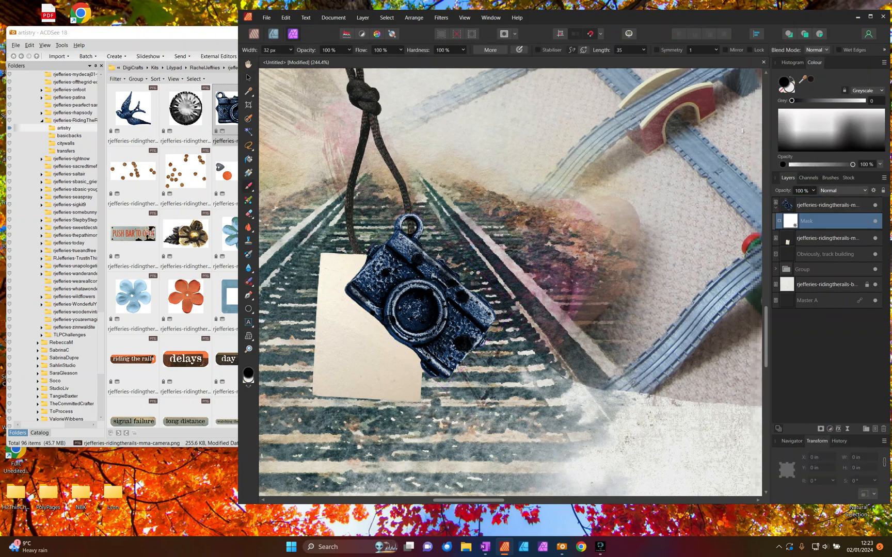
{"action": "left_click", "coordinate": [830, 177]}
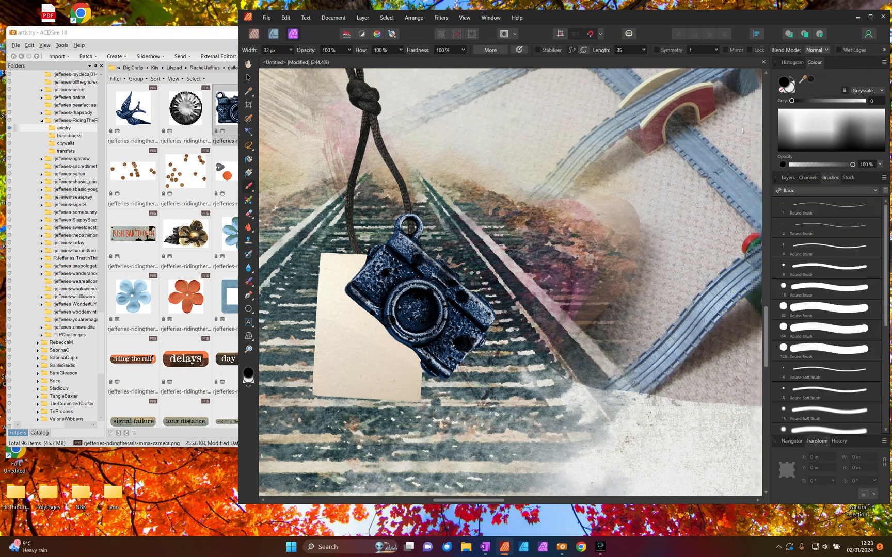
{"action": "left_click", "coordinate": [875, 191]}
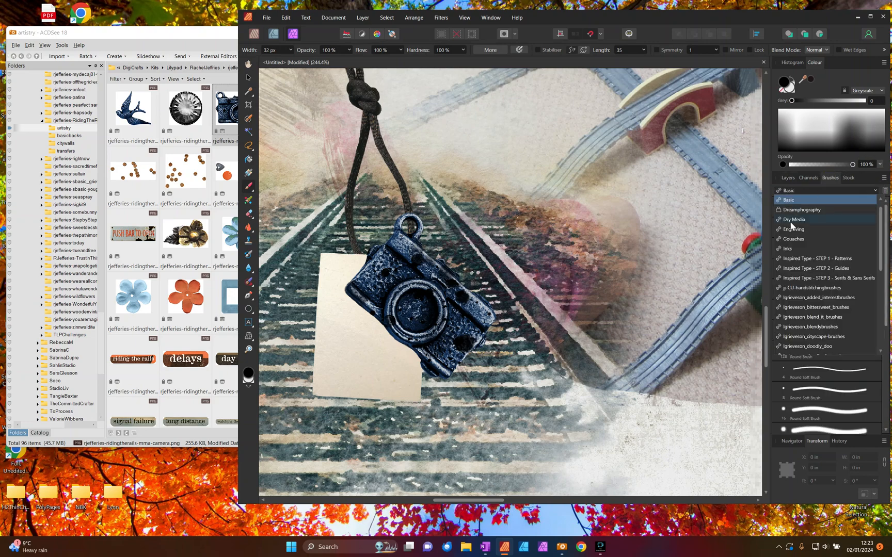
{"action": "scroll", "coordinate": [818, 280], "scroll_direction": "down", "scroll_amount": 4}
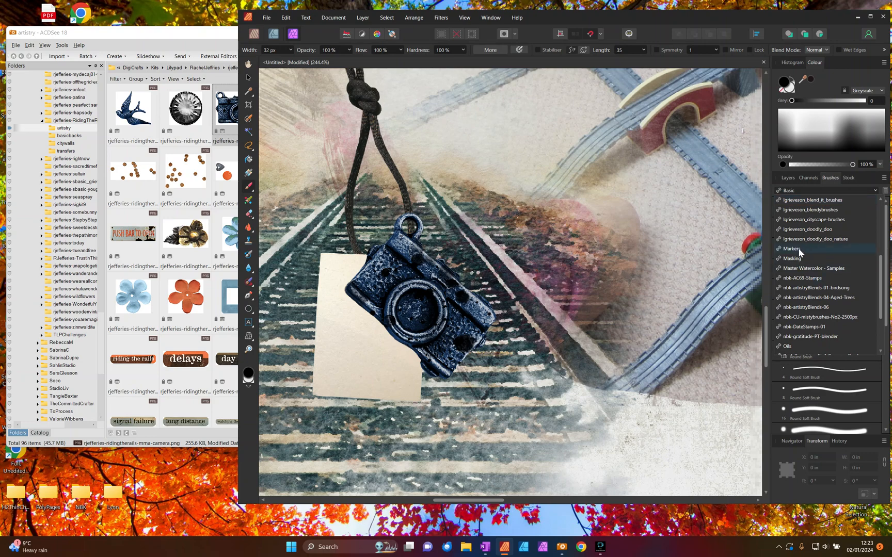
{"action": "left_click", "coordinate": [792, 258]}
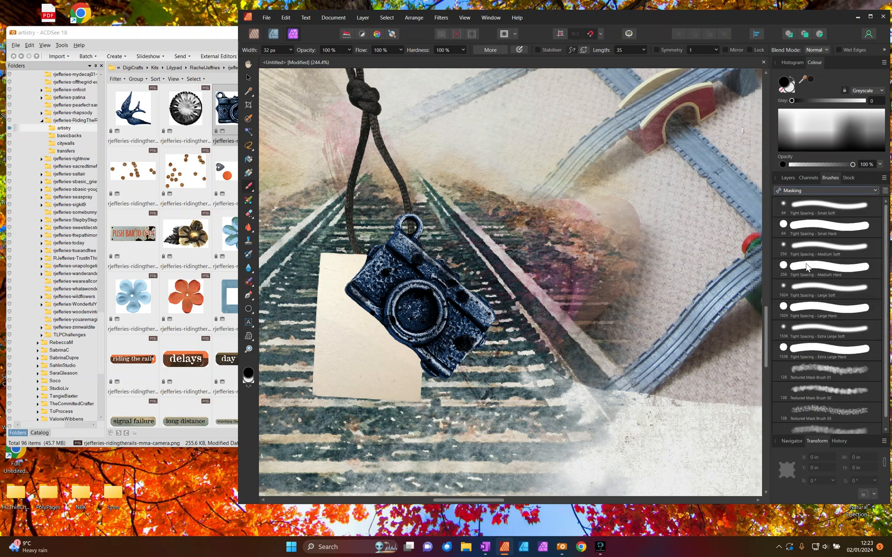
{"action": "left_click", "coordinate": [819, 223]}
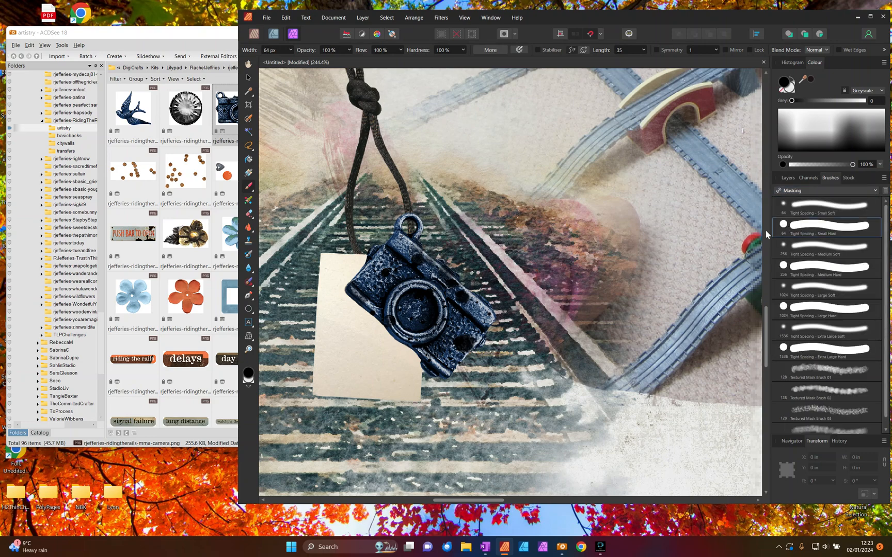
{"action": "mouse_move", "coordinate": [291, 50]}
{"action": "left_mouse_down"}
{"action": "mouse_move", "coordinate": [293, 59]}
{"action": "mouse_move", "coordinate": [281, 58]}
{"action": "left_mouse_up"}
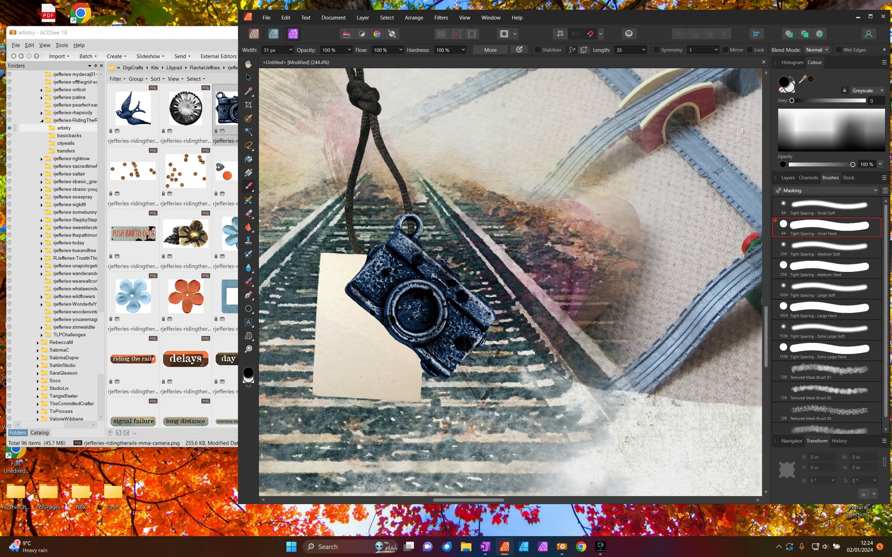
- Create a pixel selection from the outline of the tag layer beneath the camera charm
{"action": "left_click", "coordinate": [788, 178]}
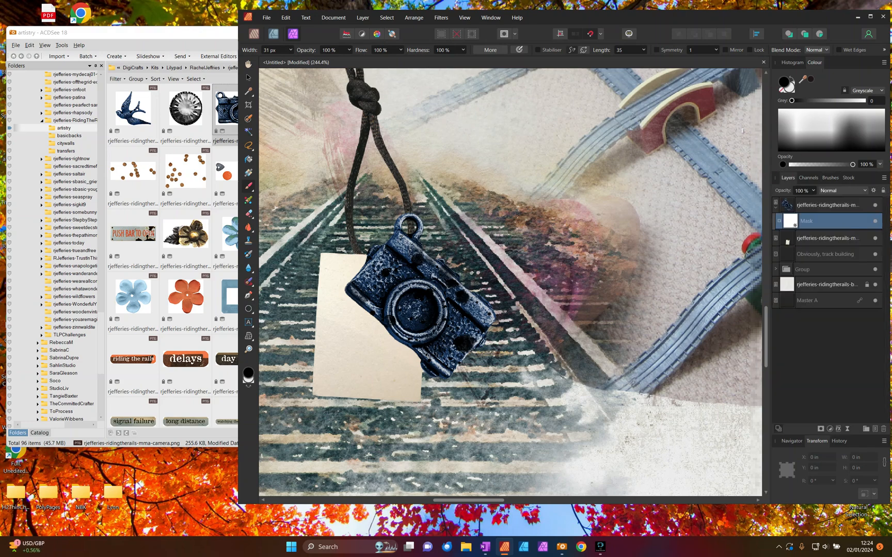
{"action": "left_click", "coordinate": [815, 239]}
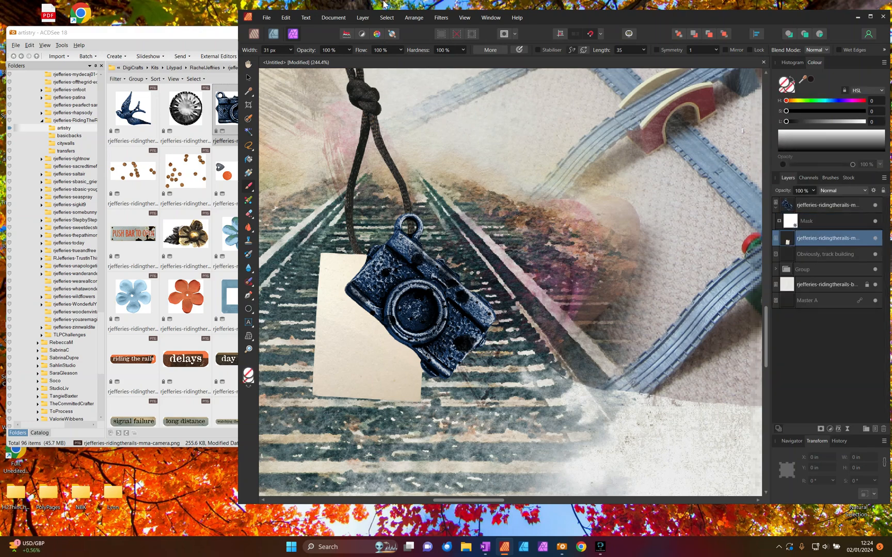
{"action": "left_click", "coordinate": [387, 18]}
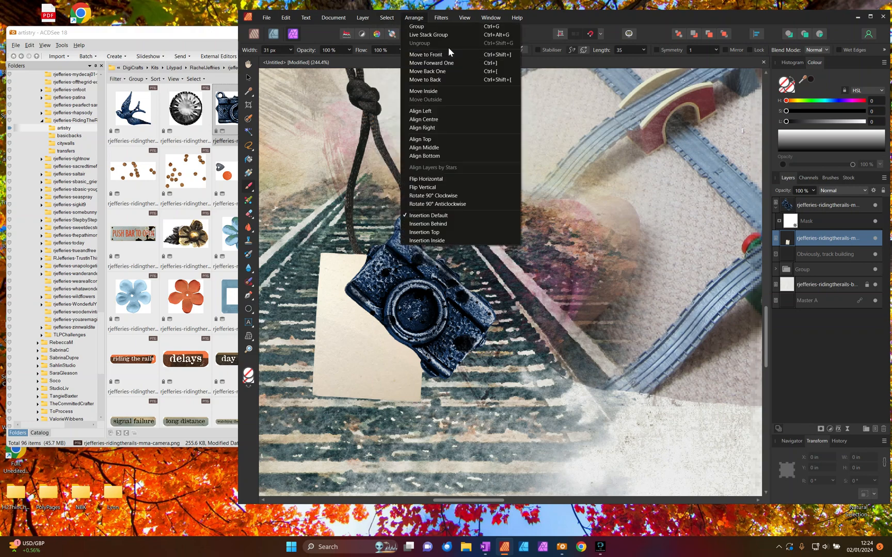
{"action": "left_click", "coordinate": [398, 60]}
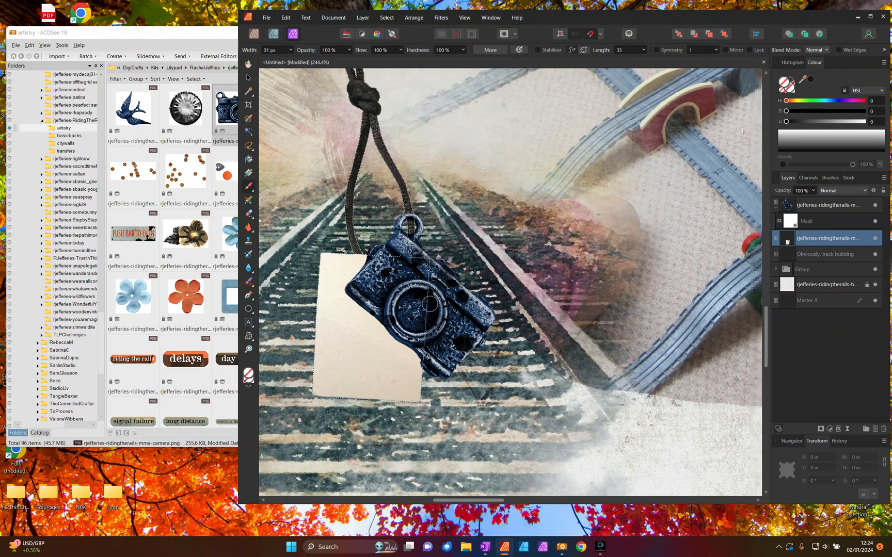
- Paint black on the camera's mask where the cord crosses the ring, and restore the ring's lower part with greyscale value 92
{"action": "left_click", "coordinate": [844, 217]}
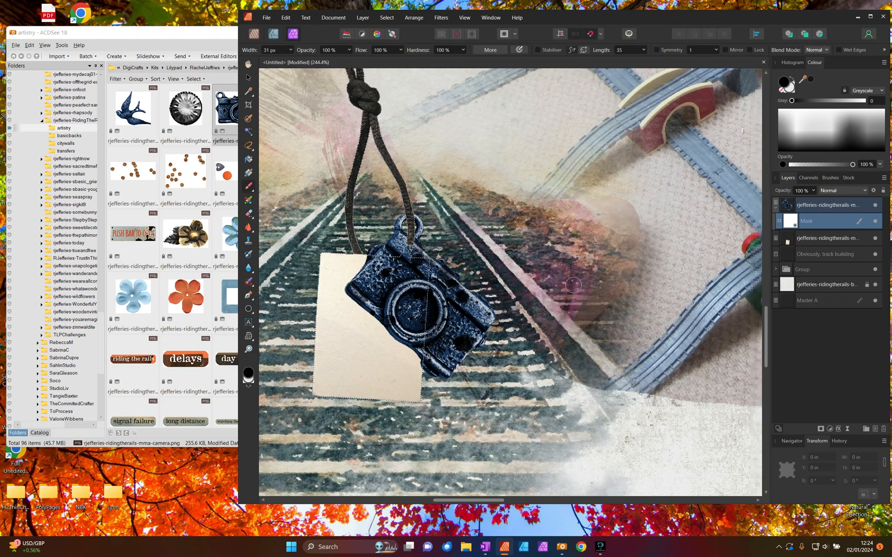
{"action": "left_click", "coordinate": [410, 315]}
{"action": "left_click", "coordinate": [794, 79]}
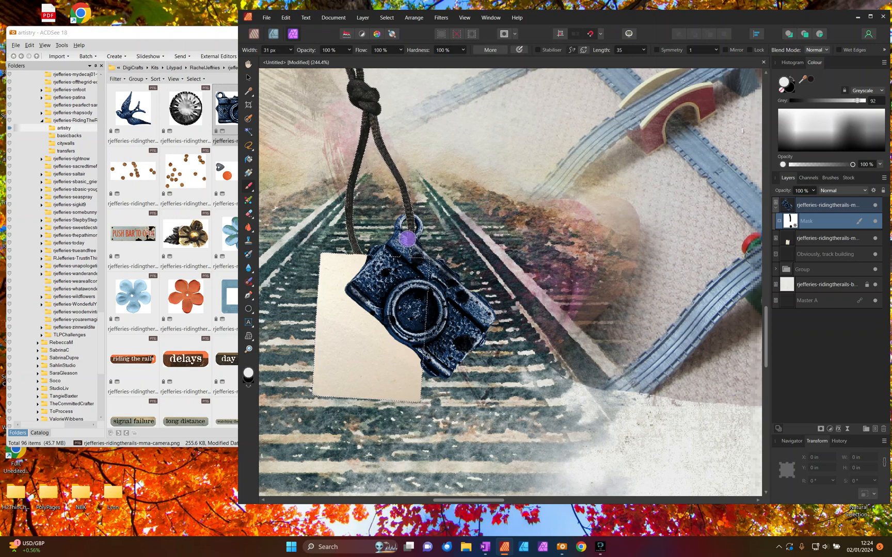
{"action": "left_click", "coordinate": [408, 241]}
- Clear the pixel selection around the tag
{"action": "left_click", "coordinate": [248, 77]}
{"action": "left_click", "coordinate": [386, 18]}
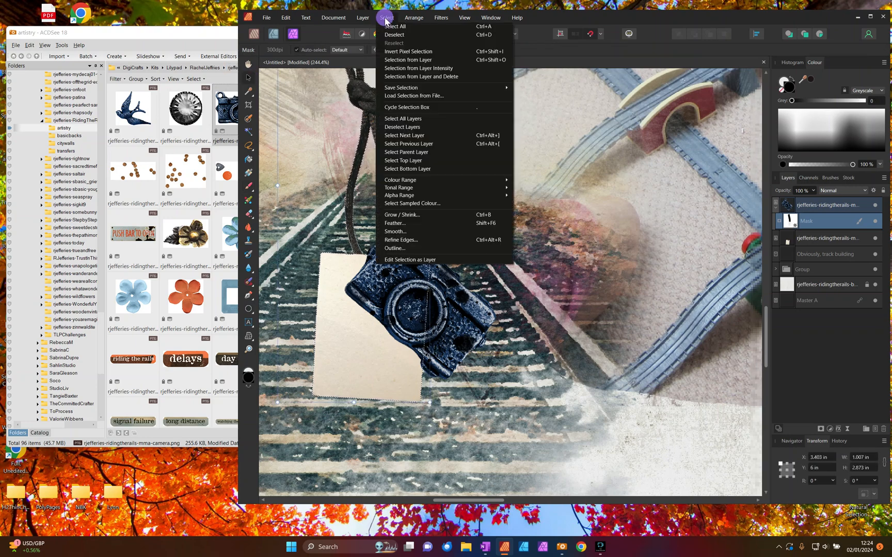
{"action": "left_click", "coordinate": [394, 35]}
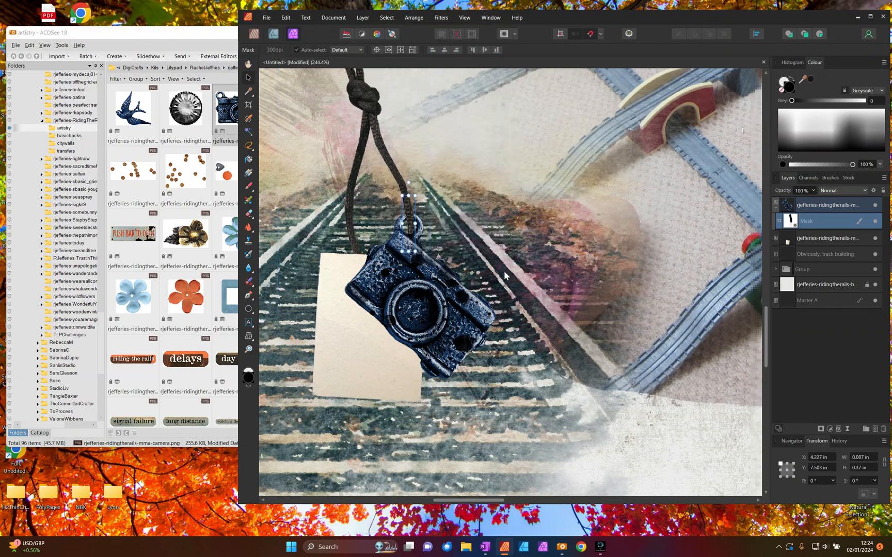
{"action": "left_click", "coordinate": [275, 208]}
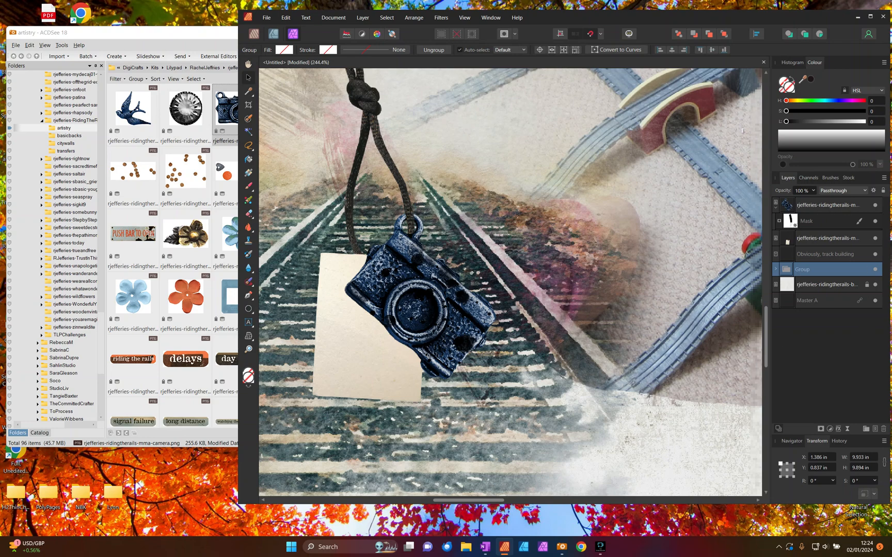
- Group the masked camera charm layer with the rjefferies-ridingtherails-mma-tag02 layer
{"action": "left_click", "coordinate": [799, 205]}
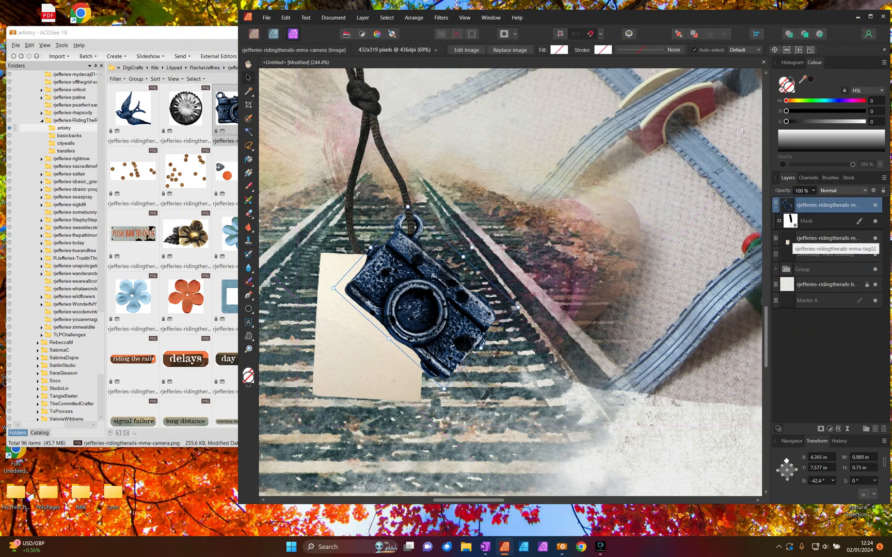
{"action": "left_click", "coordinate": [806, 238], "text": "shift"}
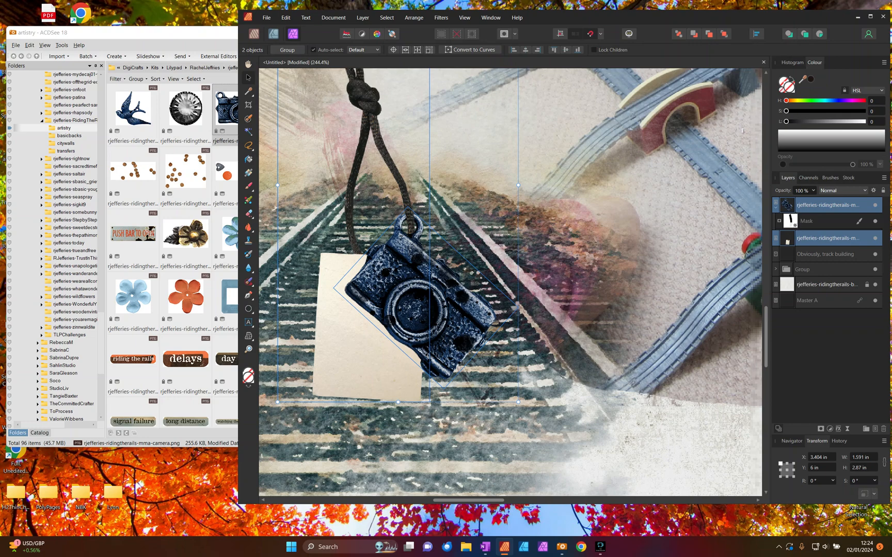
{"action": "key", "text": "ctrl+g"}
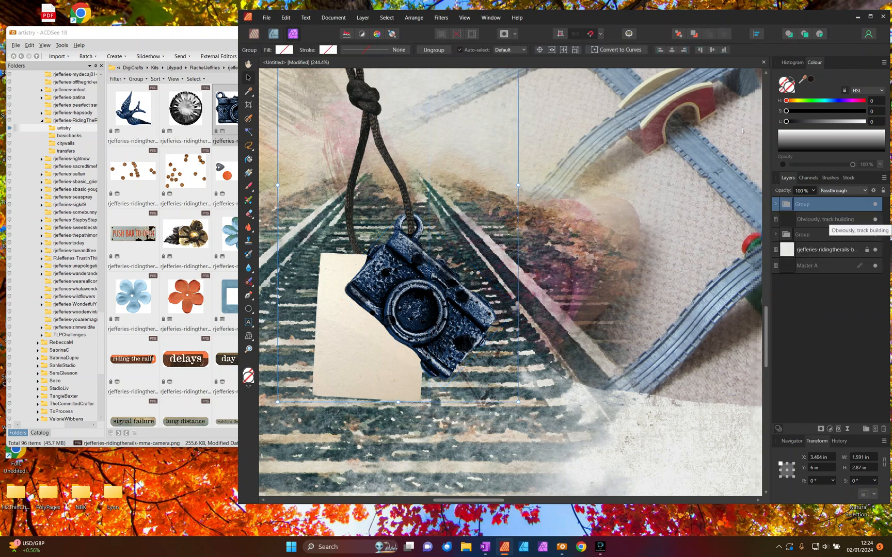
{"action": "left_click", "coordinate": [785, 221]}
{"action": "left_click", "coordinate": [803, 204]}
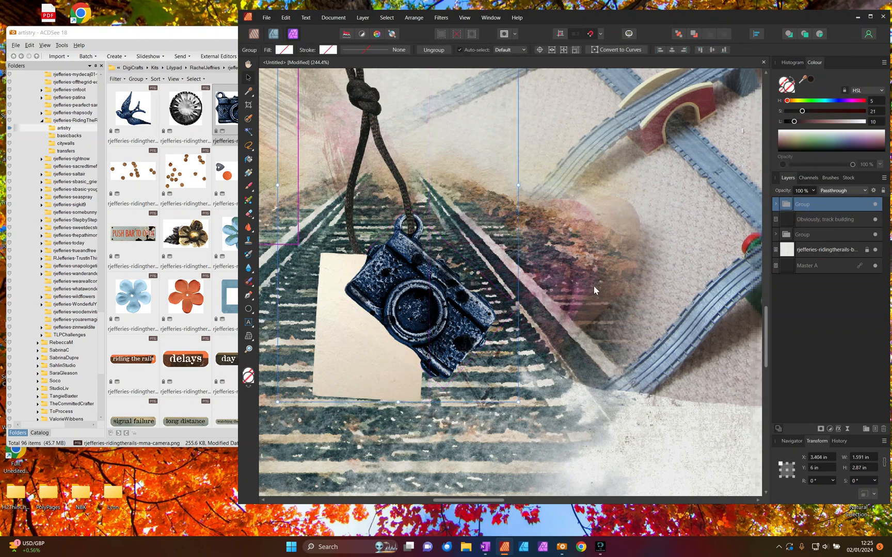
- Nudge the tag and camera group slightly left on the page and rotate it to about 6.7°
{"action": "key", "text": "ctrl+0"}
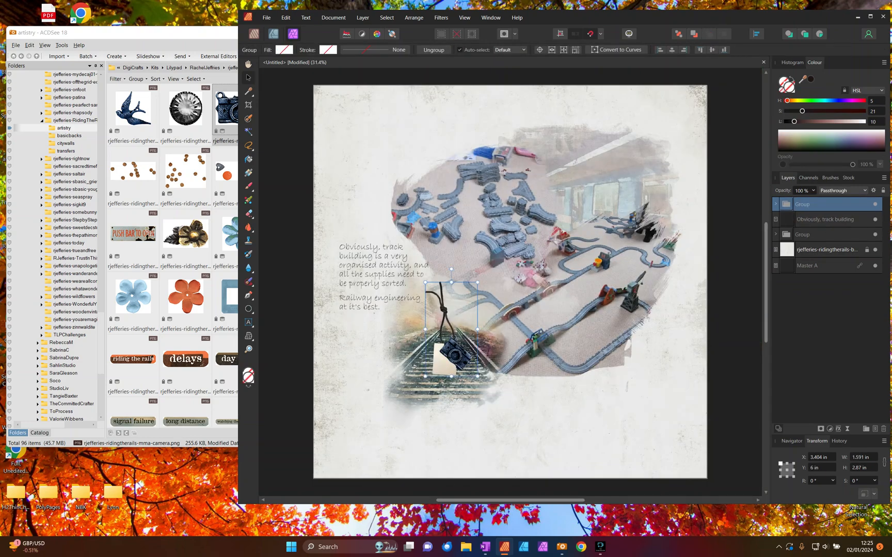
{"action": "left_click_drag", "start_coordinate": [440, 352], "coordinate": [438, 352]}
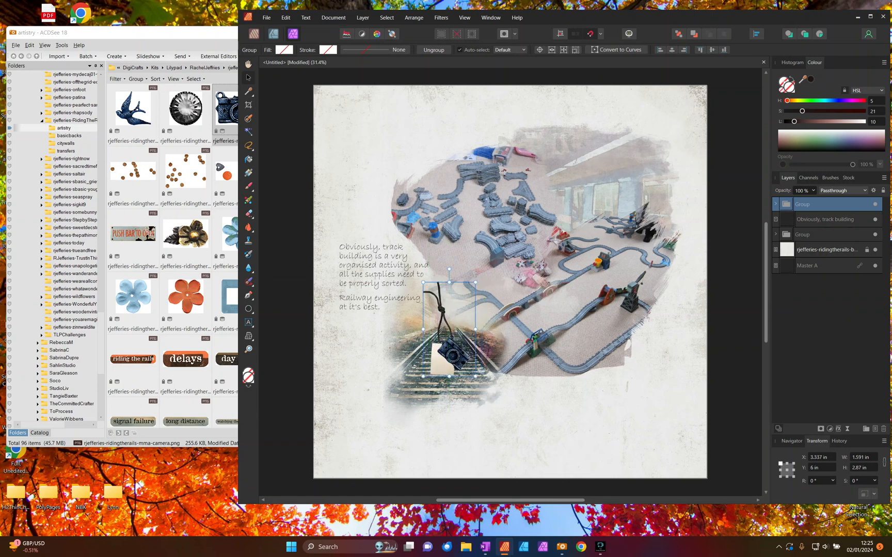
{"action": "left_click_drag", "start_coordinate": [449, 269], "coordinate": [442, 270]}
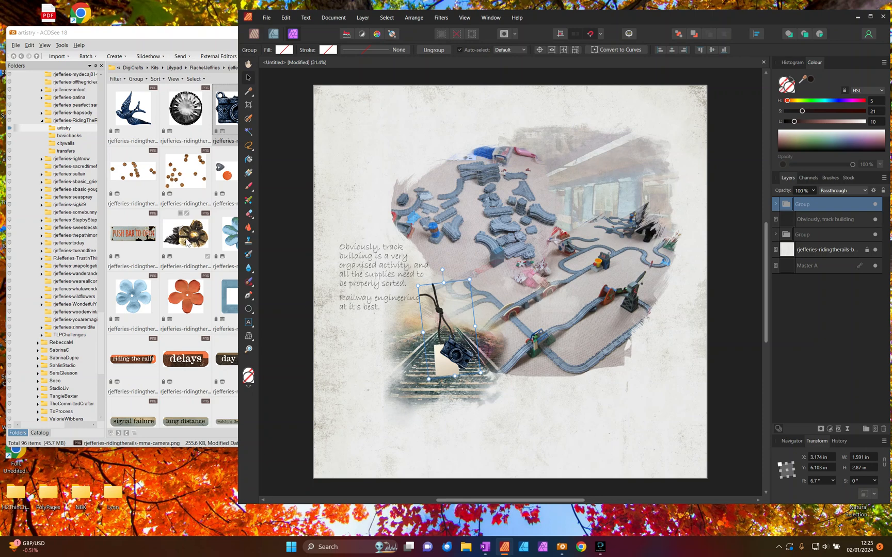
- Place rjefferies-ridingtherails-mma-flower06.png over the cord's knot at about 0.913 × 0.88 in, rotated about -22.3°
{"action": "left_click", "coordinate": [155, 285]}
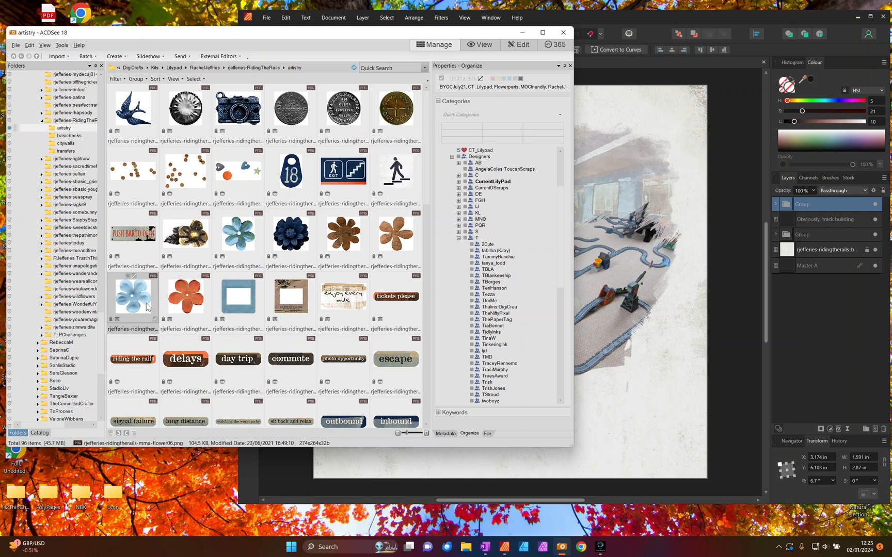
{"action": "left_click_drag", "start_coordinate": [150, 289], "coordinate": [430, 288]}
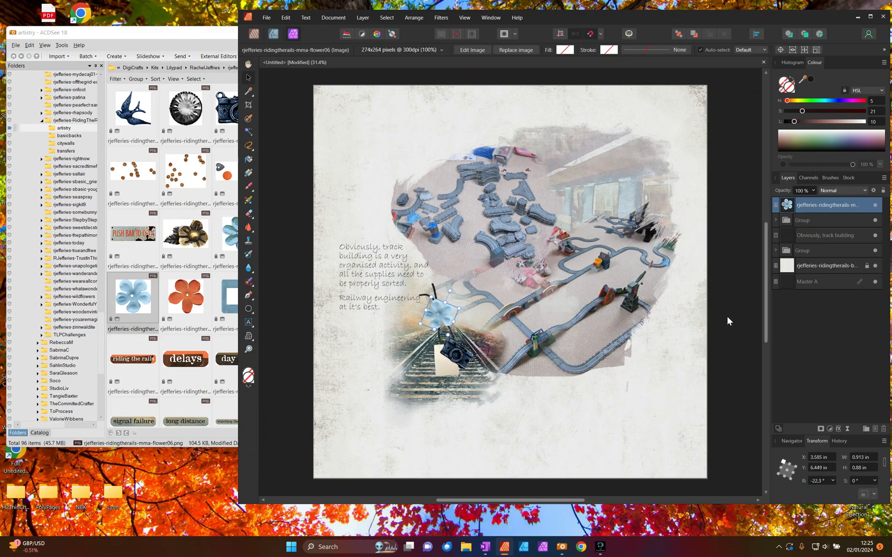
- Look through the other embellishments in the kit's artistry folder in ACDSee, and minimise its window to return to the page
{"action": "left_click", "coordinate": [182, 213]}
{"action": "scroll", "coordinate": [232, 226], "scroll_direction": "down", "scroll_amount": 1}
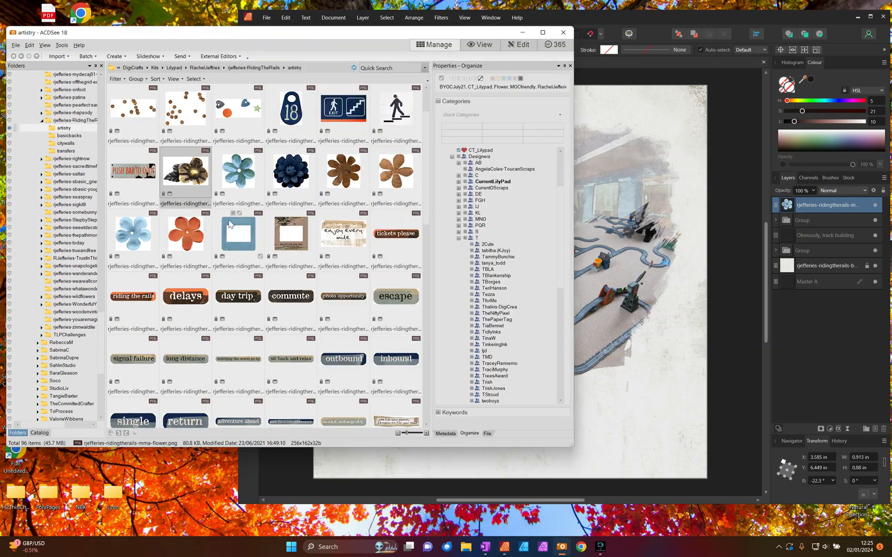
{"action": "scroll", "coordinate": [229, 224], "scroll_direction": "down", "scroll_amount": 8}
{"action": "scroll", "coordinate": [265, 256], "scroll_direction": "down", "scroll_amount": 3}
{"action": "scroll", "coordinate": [265, 257], "scroll_direction": "up", "scroll_amount": 12}
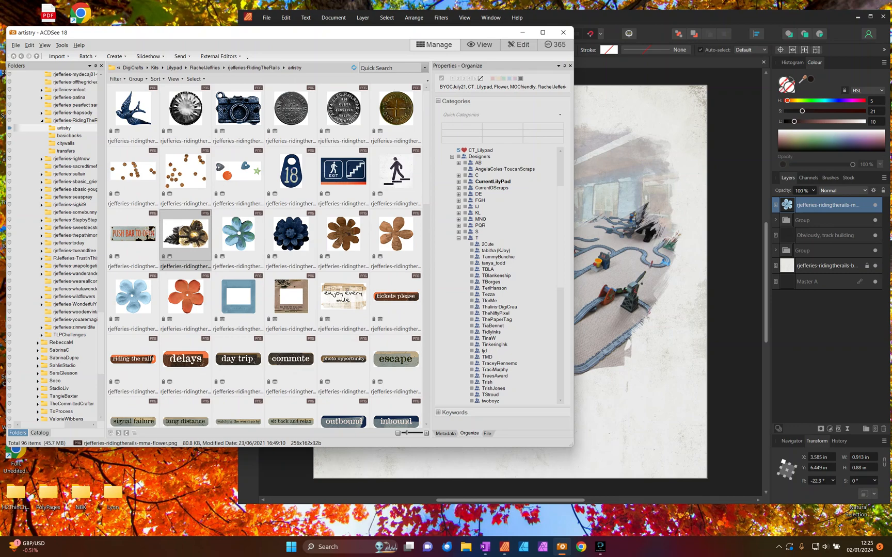
{"action": "left_click", "coordinate": [522, 32]}
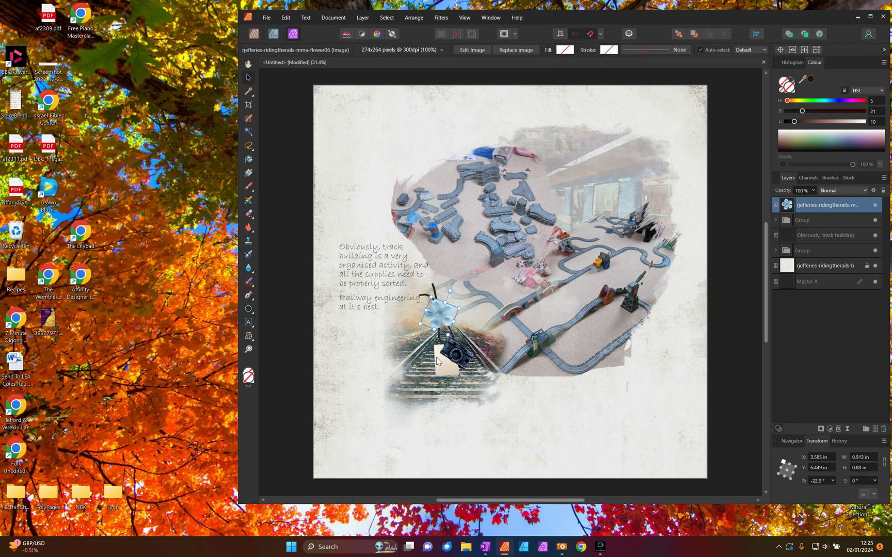
- Add an outer shadow to the blue flower with opacity 42%, radius 12.8 px, offset 9.7 px and angle 225°
{"action": "scroll", "coordinate": [483, 415], "scroll_direction": "up", "scroll_amount": 3}
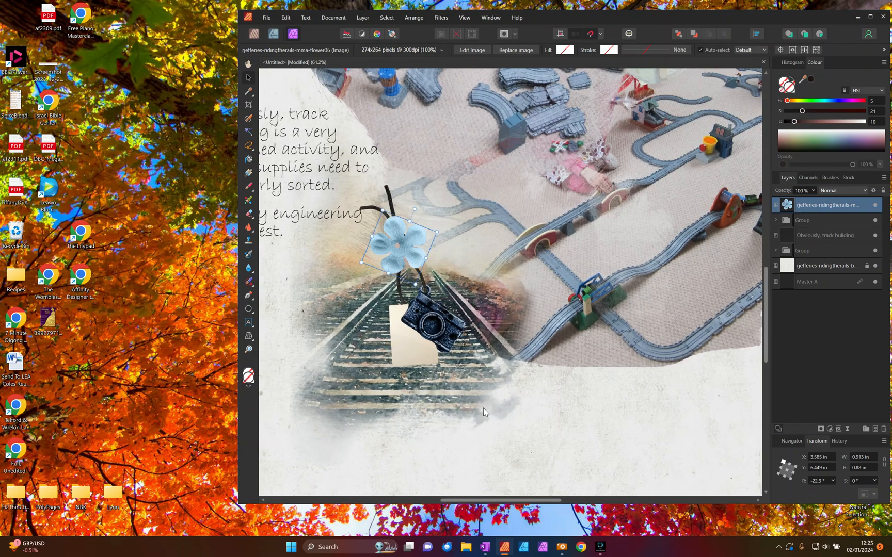
{"action": "left_click", "coordinate": [838, 429]}
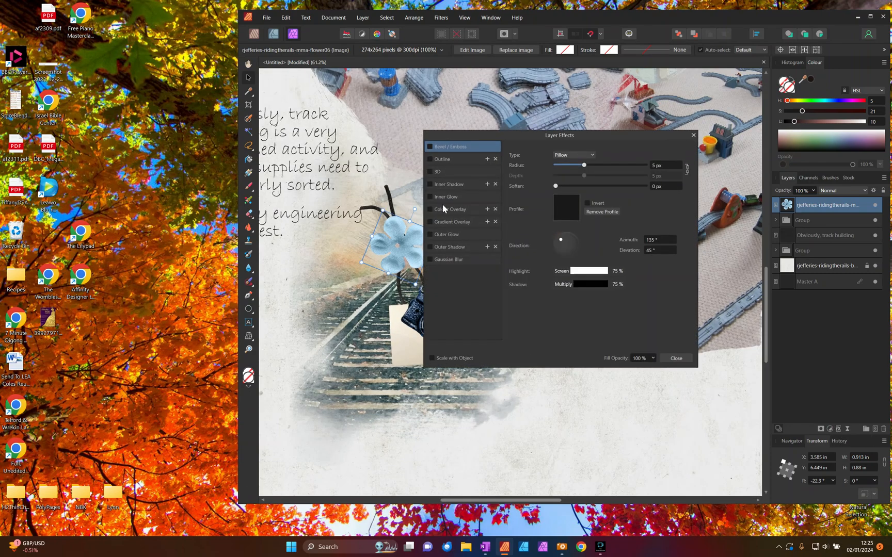
{"action": "left_click", "coordinate": [430, 247]}
{"action": "left_click_drag", "start_coordinate": [566, 142], "coordinate": [687, 160]}
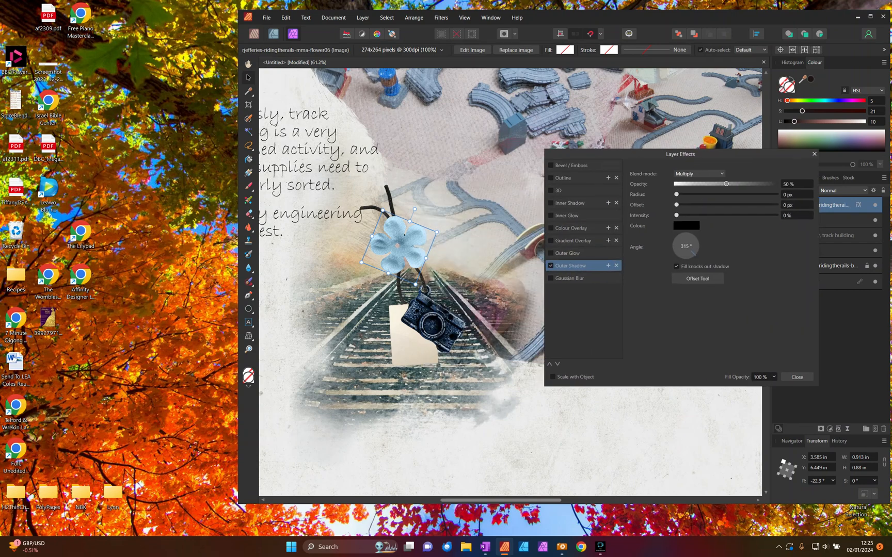
{"action": "left_click_drag", "start_coordinate": [676, 194], "coordinate": [721, 195]}
{"action": "left_click", "coordinate": [707, 205]}
{"action": "left_click", "coordinate": [678, 253]}
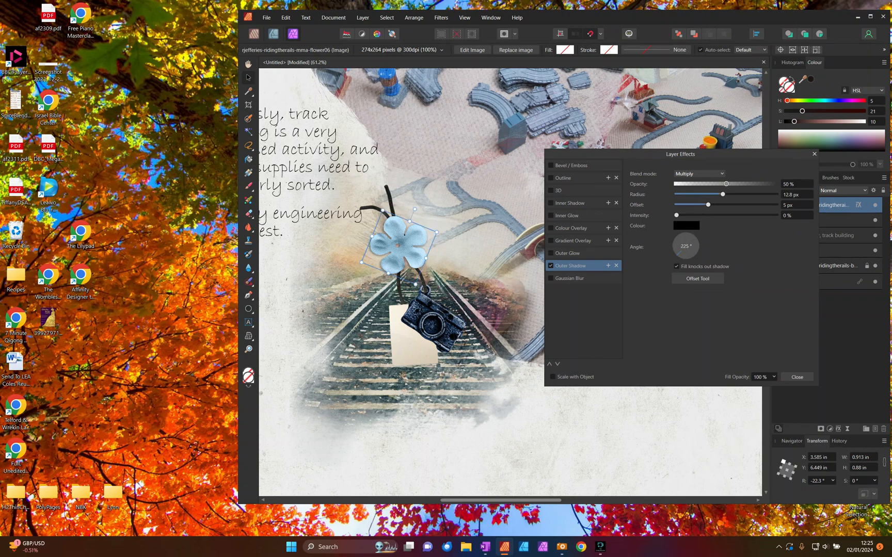
{"action": "left_click_drag", "start_coordinate": [707, 204], "coordinate": [719, 204]}
{"action": "left_click_drag", "start_coordinate": [721, 187], "coordinate": [718, 185]}
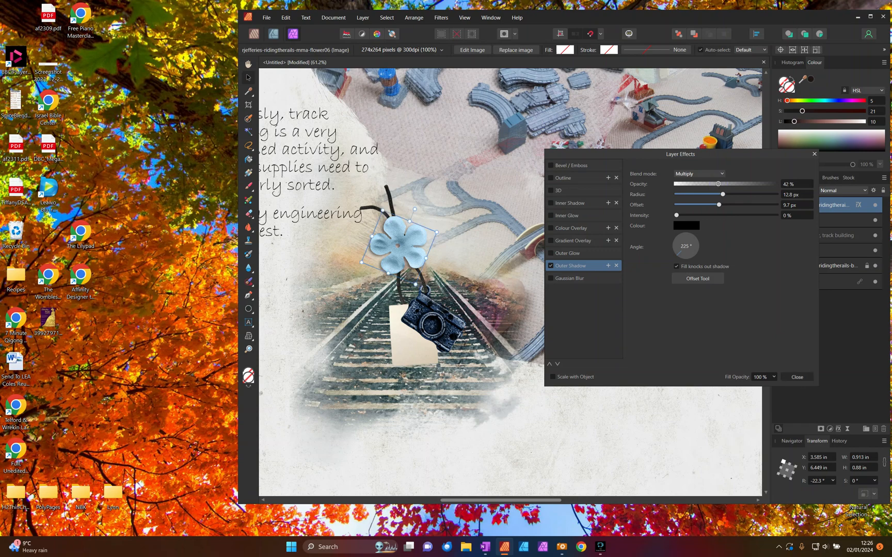
{"action": "left_click", "coordinate": [794, 375]}
- Add an outer shadow to the camera charm inside the group with radius 21.3 px, offset 7 px and angle 270°
{"action": "left_click", "coordinate": [813, 219]}
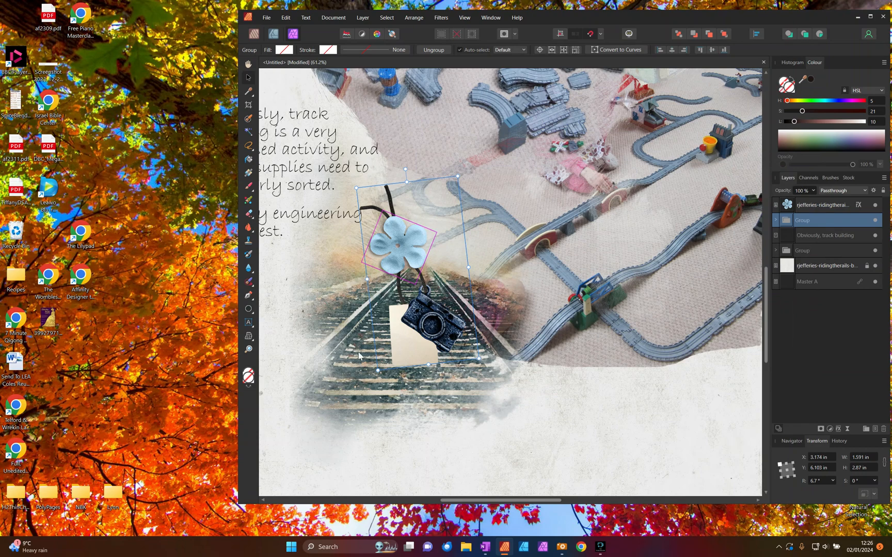
{"action": "left_click", "coordinate": [775, 220]}
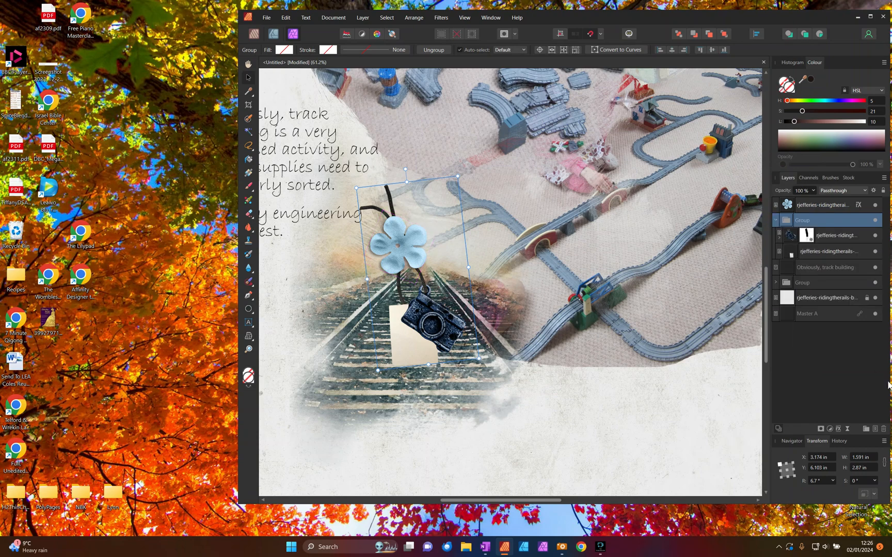
{"action": "left_click", "coordinate": [787, 237]}
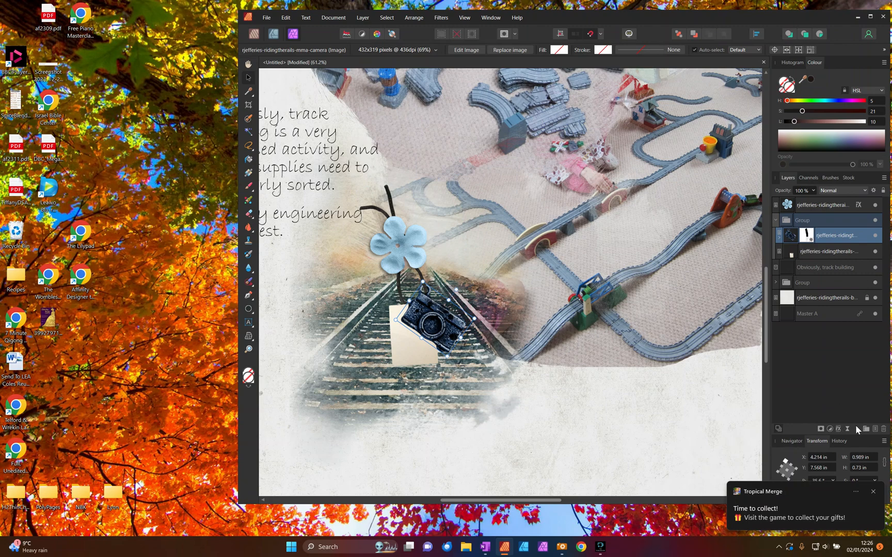
{"action": "left_click", "coordinate": [839, 429]}
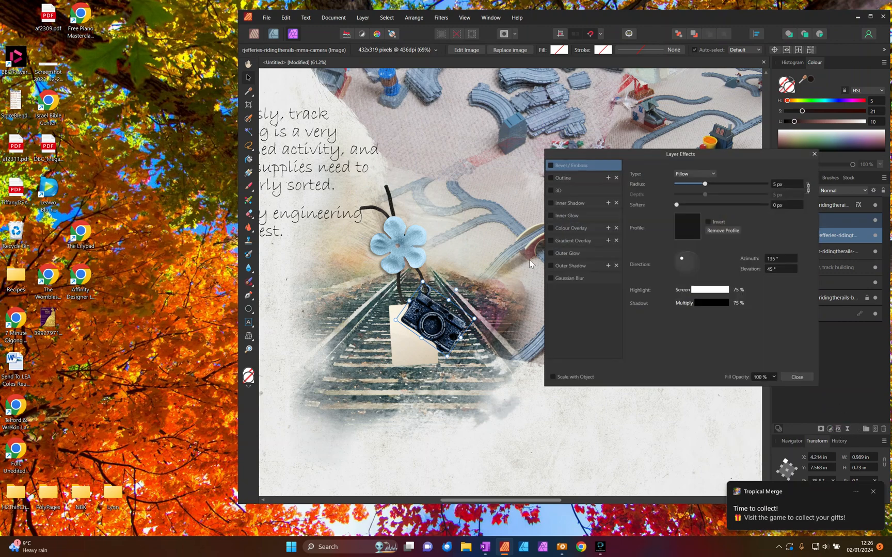
{"action": "left_click", "coordinate": [563, 265]}
{"action": "left_click_drag", "start_coordinate": [713, 194], "coordinate": [733, 196]}
{"action": "left_click_drag", "start_coordinate": [676, 204], "coordinate": [702, 204]}
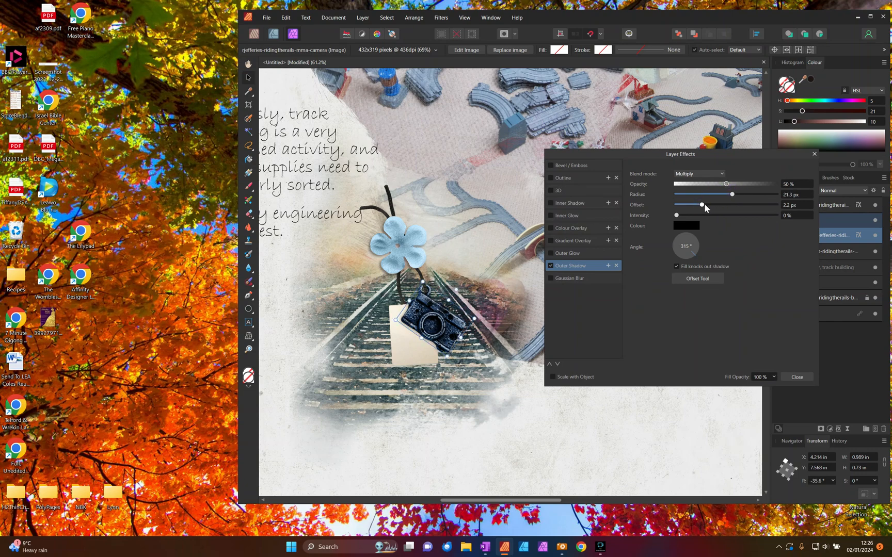
{"action": "left_click_drag", "start_coordinate": [702, 334], "coordinate": [686, 351]}
{"action": "left_click_drag", "start_coordinate": [705, 204], "coordinate": [713, 205]}
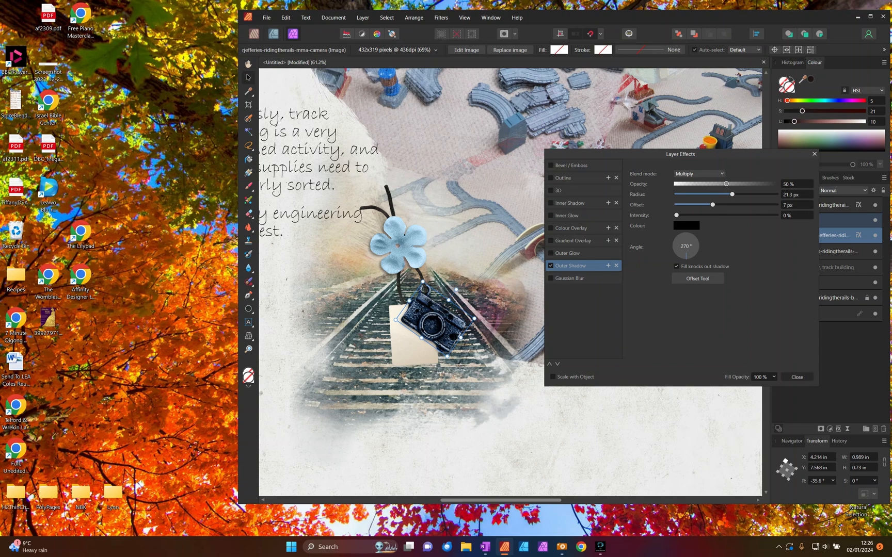
{"action": "left_click", "coordinate": [797, 377]}
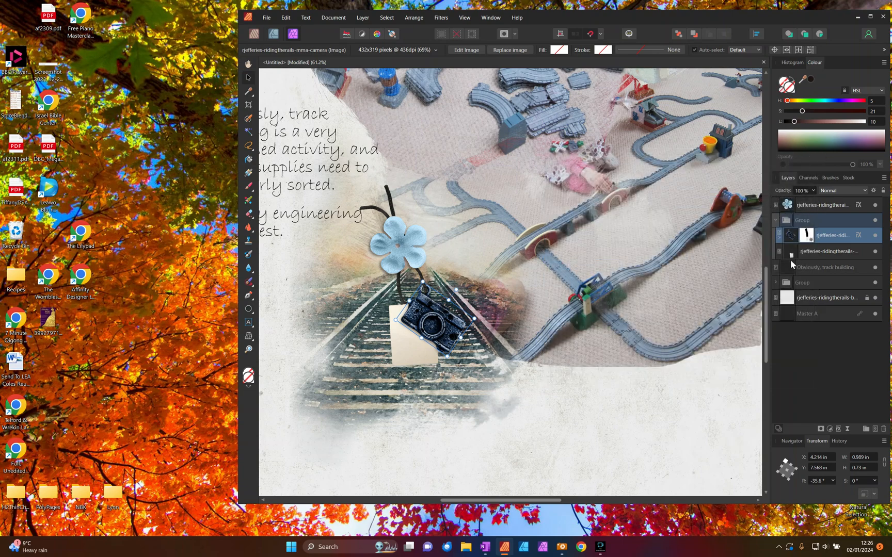
- Add an outer shadow to the tag inside the group with opacity 26%, radius 5.7 px, offset 14 px and angle 225°
{"action": "left_click", "coordinate": [794, 255]}
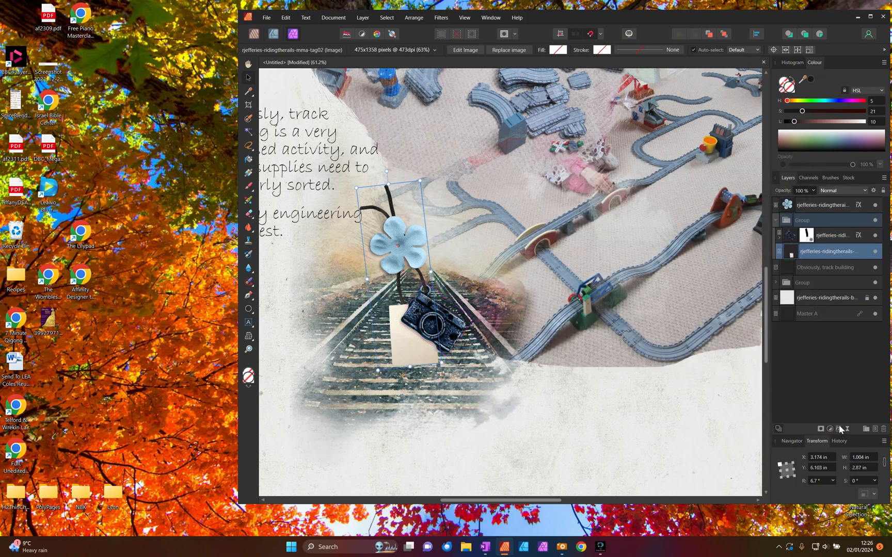
{"action": "left_click", "coordinate": [838, 429]}
{"action": "left_click", "coordinate": [552, 266]}
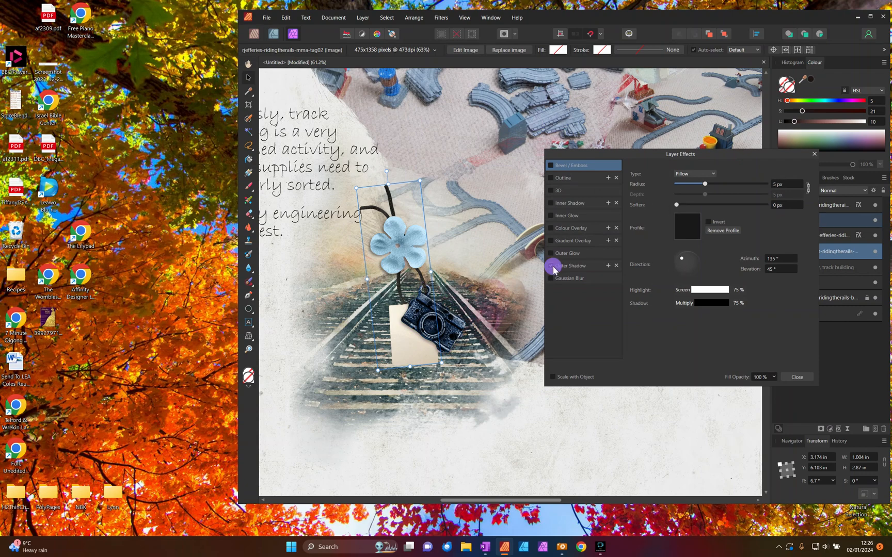
{"action": "left_click", "coordinate": [575, 266]}
{"action": "left_click_drag", "start_coordinate": [676, 195], "coordinate": [716, 205]}
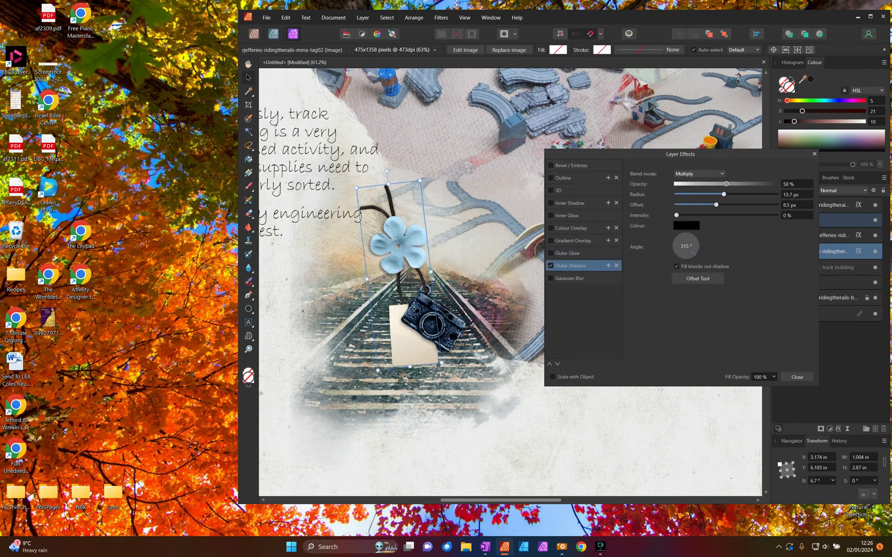
{"action": "left_click", "coordinate": [675, 255]}
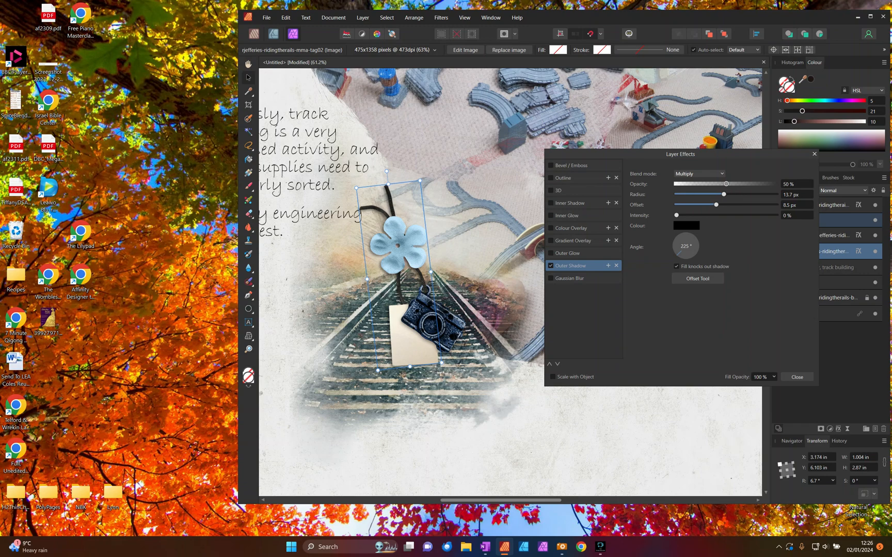
{"action": "left_click", "coordinate": [735, 195]}
{"action": "left_click_drag", "start_coordinate": [735, 195], "coordinate": [709, 195]}
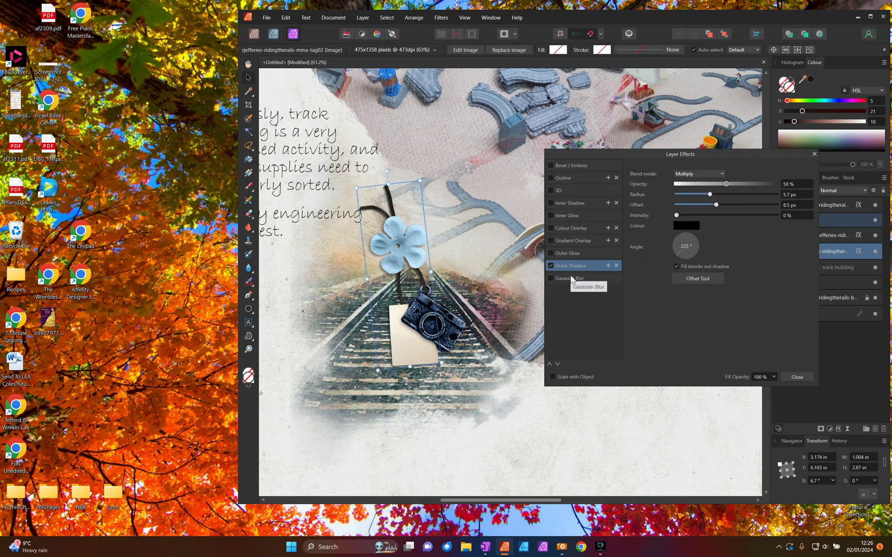
{"action": "left_click", "coordinate": [702, 184]}
{"action": "left_click_drag", "start_coordinate": [716, 204], "coordinate": [724, 205]}
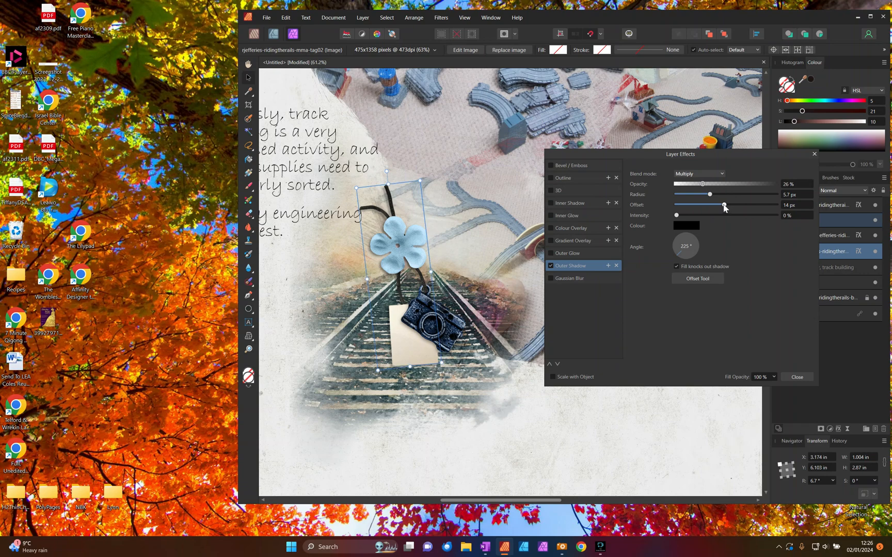
{"action": "left_click", "coordinate": [796, 377]}
{"action": "left_click", "coordinate": [625, 380]}
- Move the blue flower layer into the group holding the tag and camera charm, and rename that group as tag
{"action": "scroll", "coordinate": [593, 348], "scroll_direction": "down", "scroll_amount": 4}
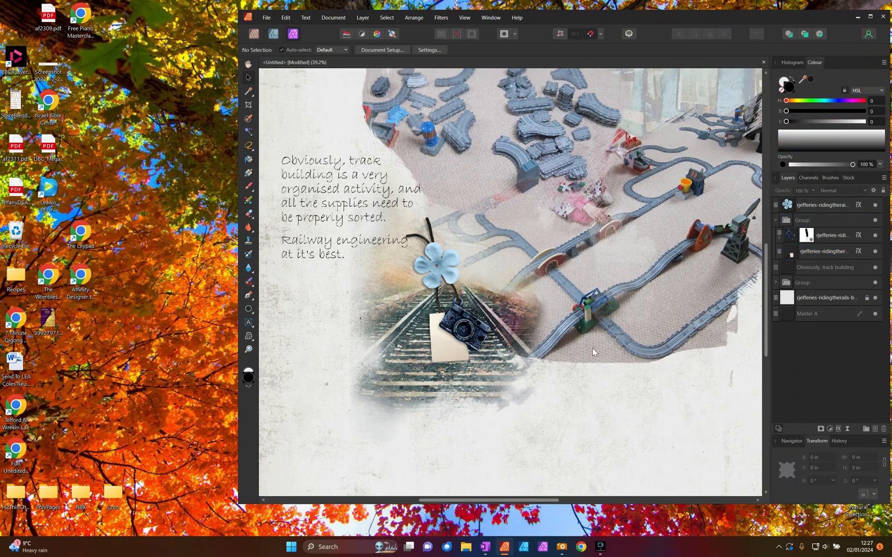
{"action": "left_click", "coordinate": [789, 205]}
{"action": "left_click_drag", "start_coordinate": [789, 206], "coordinate": [794, 224]}
{"action": "left_click", "coordinate": [775, 204]}
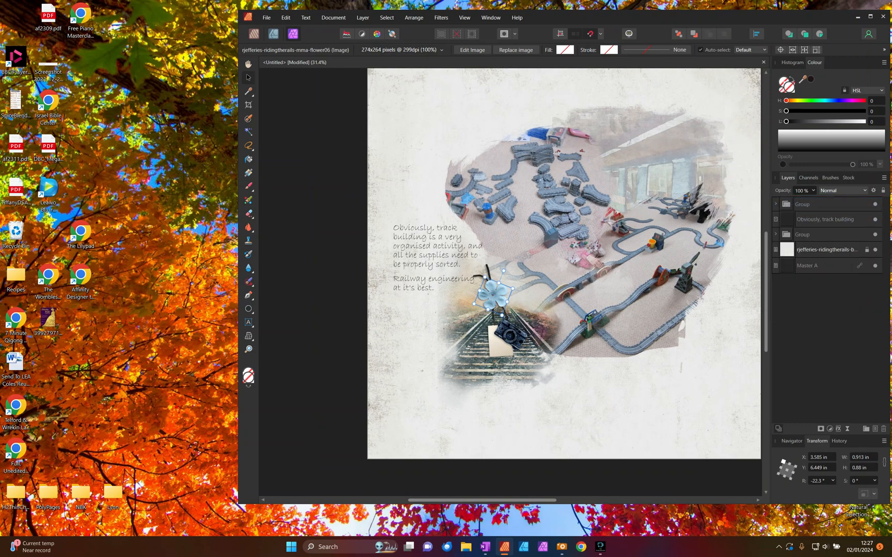
{"action": "left_click", "coordinate": [799, 206]}
{"action": "double_click", "coordinate": [816, 207]}
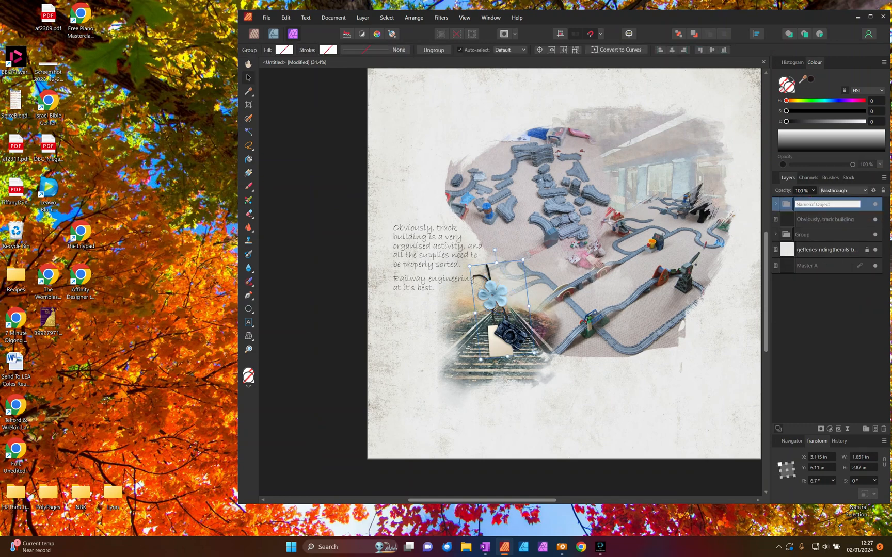
{"action": "type", "text": "tag"}
{"action": "key", "text": "Return"}
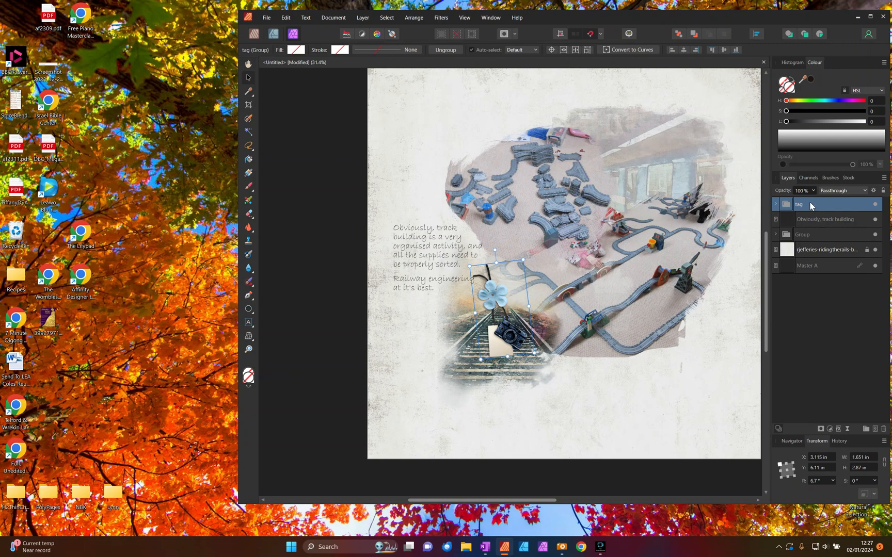
- In the Publisher persona, scale all unlocked page content together to about 9.9 × 9.1 in and place it at about X 1.23, Y 0 in
{"action": "scroll", "coordinate": [525, 396], "scroll_direction": "up", "scroll_amount": 3}
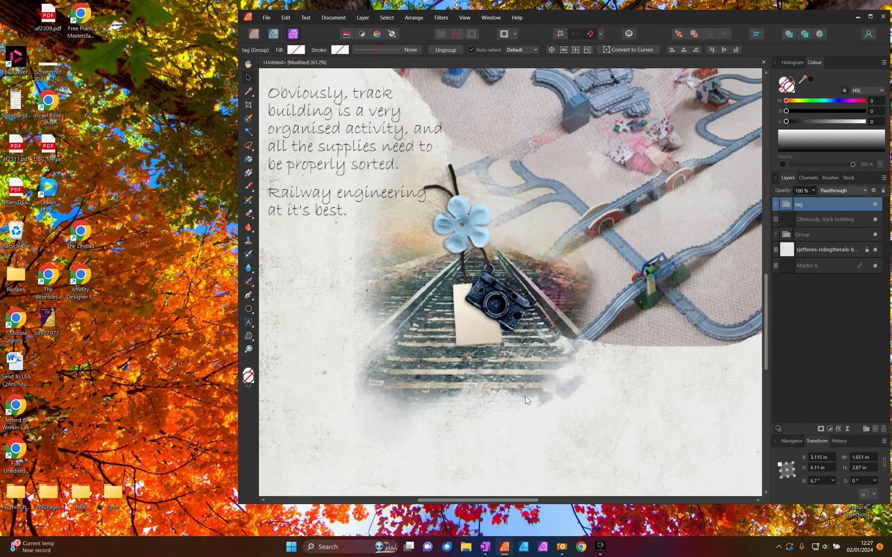
{"action": "scroll", "coordinate": [554, 366], "scroll_direction": "down", "scroll_amount": 2}
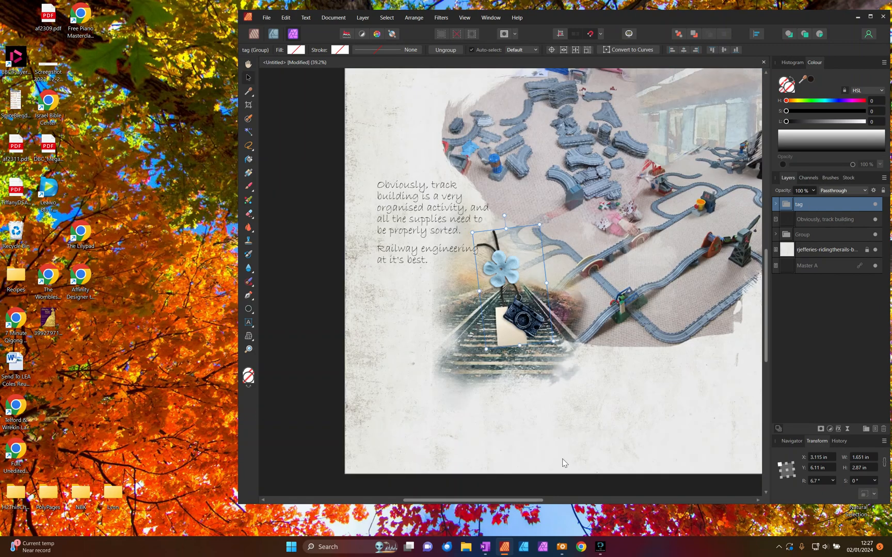
{"action": "scroll", "coordinate": [563, 461], "scroll_direction": "down", "scroll_amount": 1}
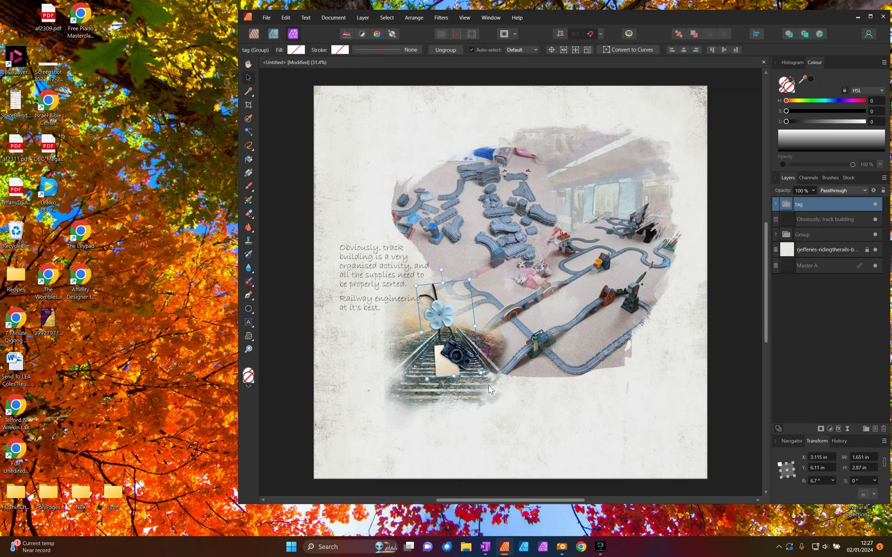
{"action": "left_click", "coordinate": [687, 218]}
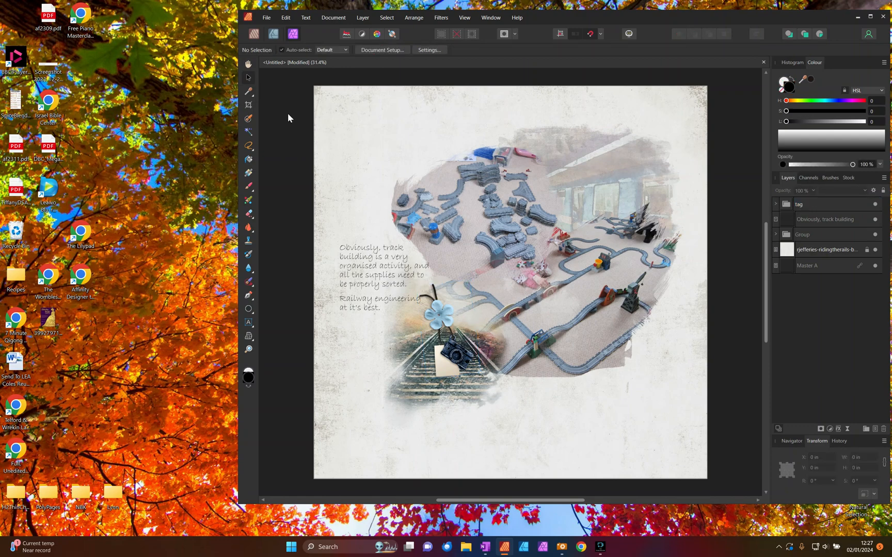
{"action": "left_click", "coordinate": [254, 33]}
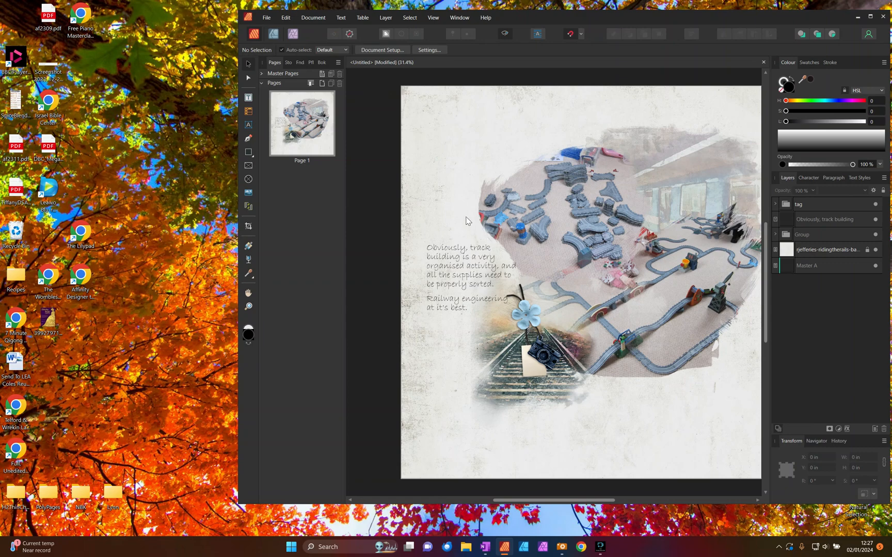
{"action": "left_click_drag", "start_coordinate": [512, 500], "coordinate": [519, 500]}
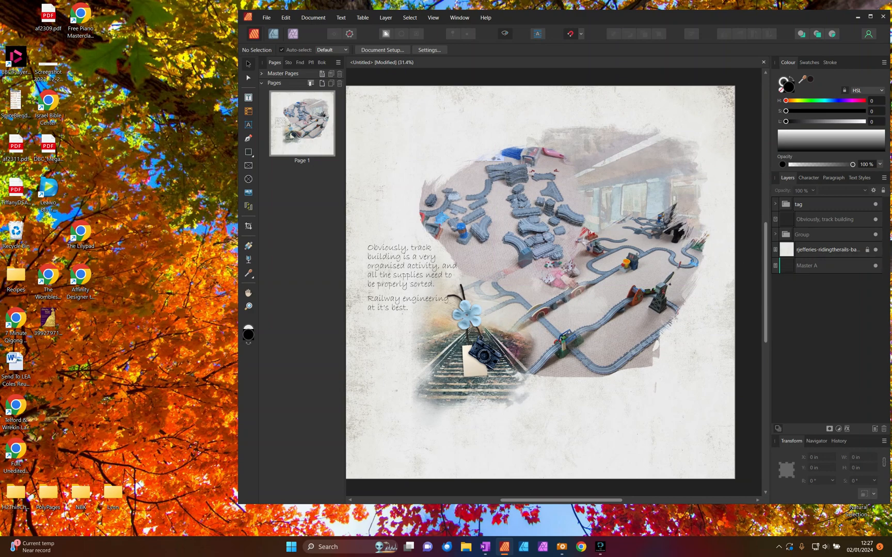
{"action": "key", "text": "ctrl+a"}
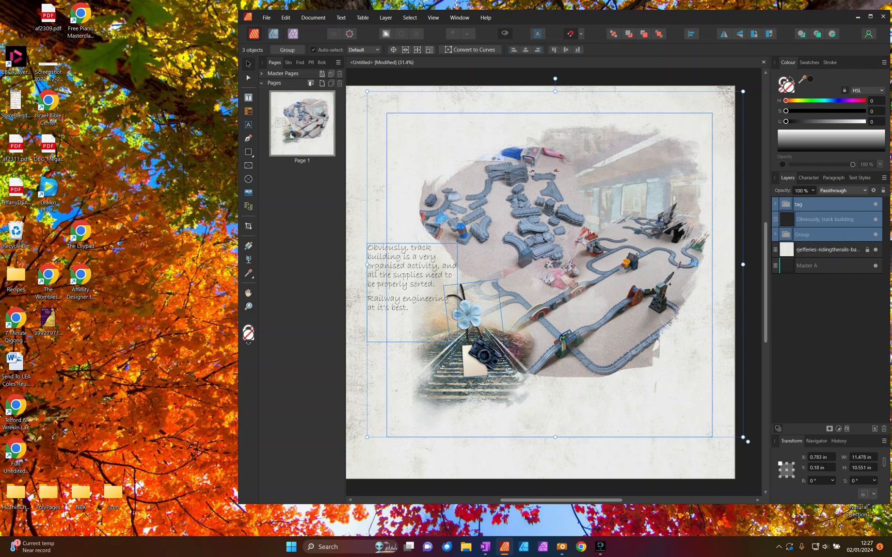
{"action": "left_click_drag", "start_coordinate": [744, 438], "coordinate": [695, 387]}
{"action": "left_click_drag", "start_coordinate": [528, 247], "coordinate": [547, 247]}
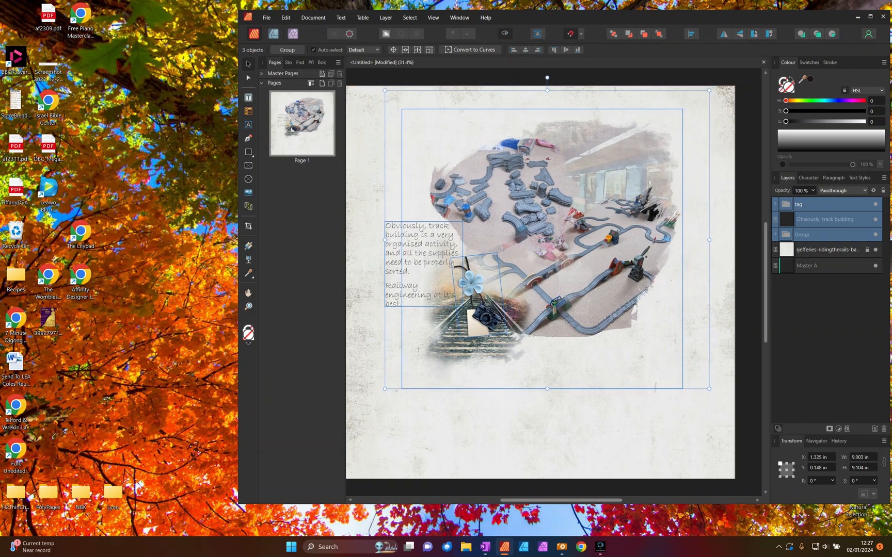
{"action": "mouse_move", "coordinate": [546, 247]}
{"action": "left_mouse_down"}
{"action": "mouse_move", "coordinate": [544, 306]}
{"action": "mouse_move", "coordinate": [550, 294]}
{"action": "mouse_move", "coordinate": [588, 345]}
{"action": "mouse_move", "coordinate": [491, 245]}
{"action": "mouse_move", "coordinate": [551, 243]}
{"action": "mouse_move", "coordinate": [544, 244]}
{"action": "left_mouse_up"}
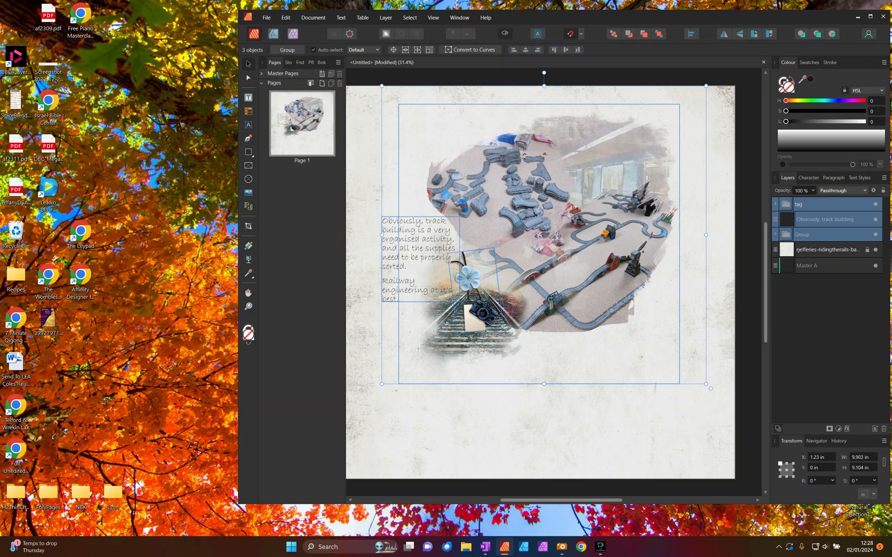
{"action": "left_click", "coordinate": [754, 356]}
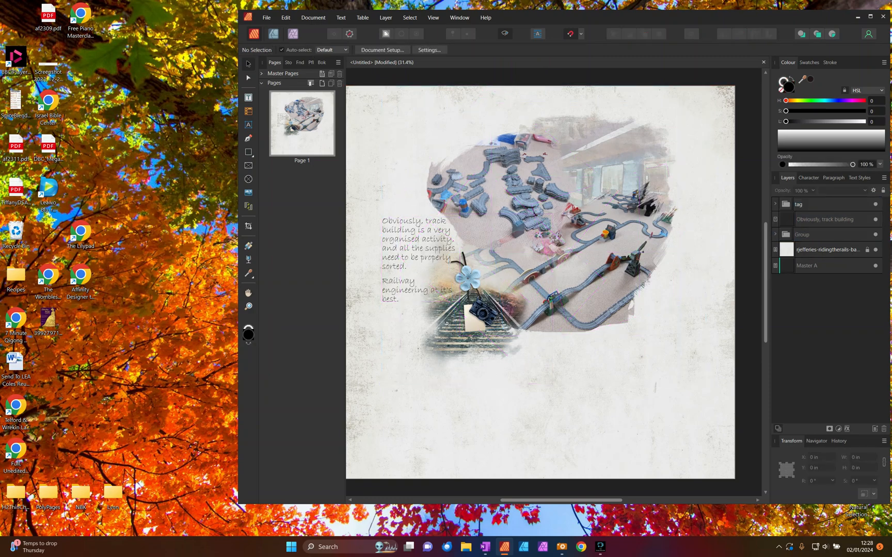
- Look through the word strips and other embellishments in the kit's artistry folder in ACDSee, and return to the page in Affinity Publisher
{"action": "left_click", "coordinate": [561, 547]}
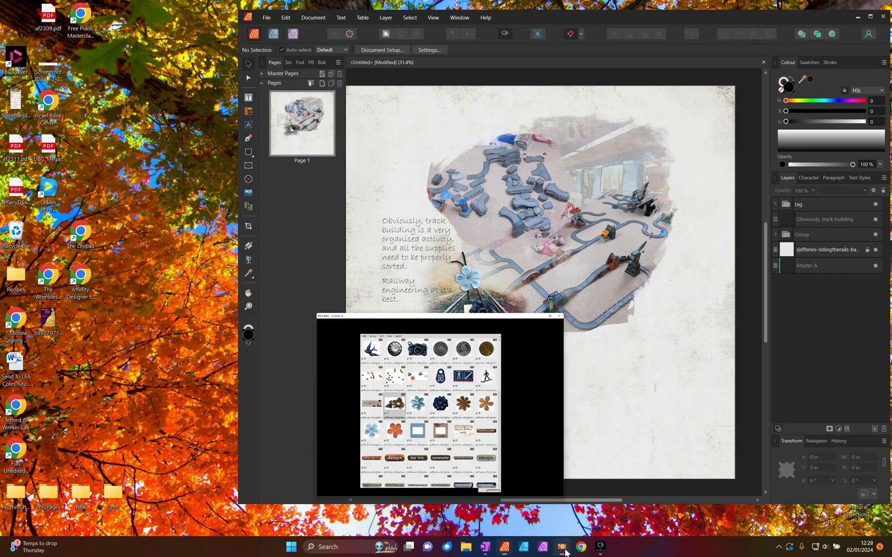
{"action": "scroll", "coordinate": [273, 215], "scroll_direction": "down", "scroll_amount": 1}
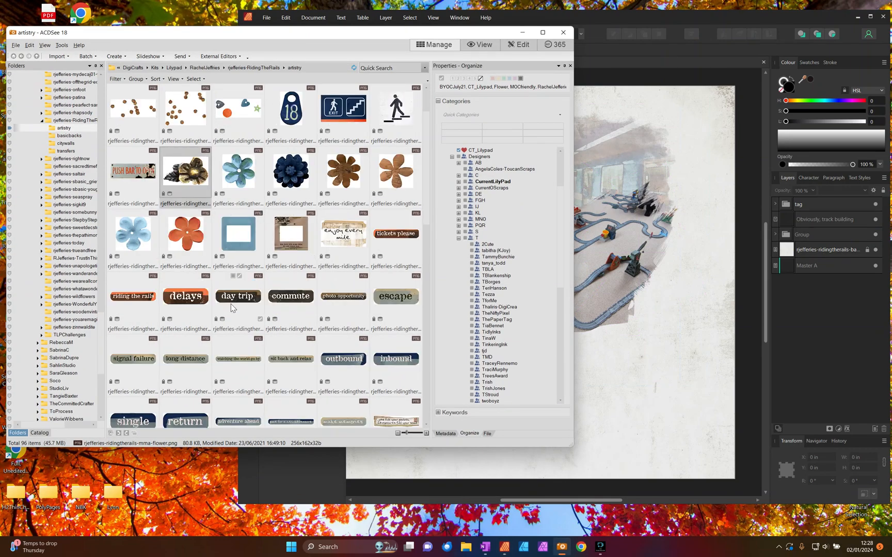
{"action": "left_click", "coordinate": [136, 296]}
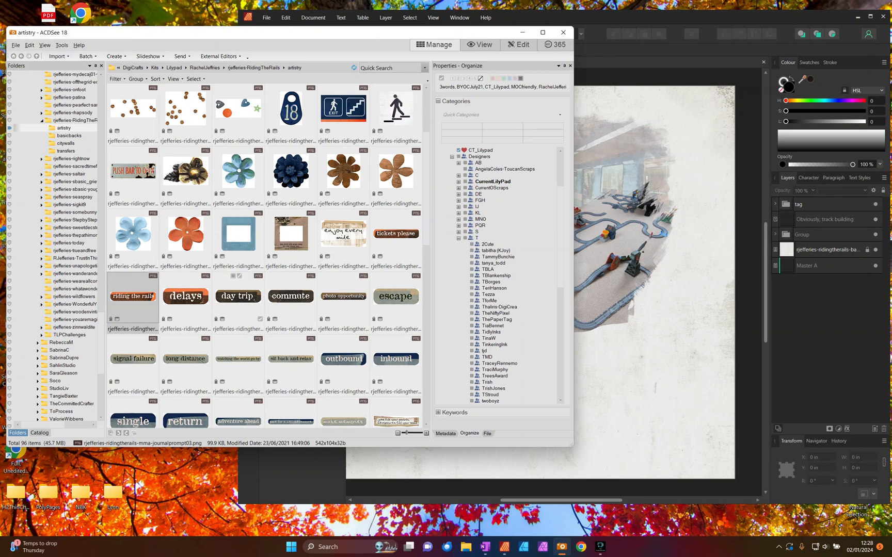
{"action": "scroll", "coordinate": [253, 279], "scroll_direction": "down", "scroll_amount": 2}
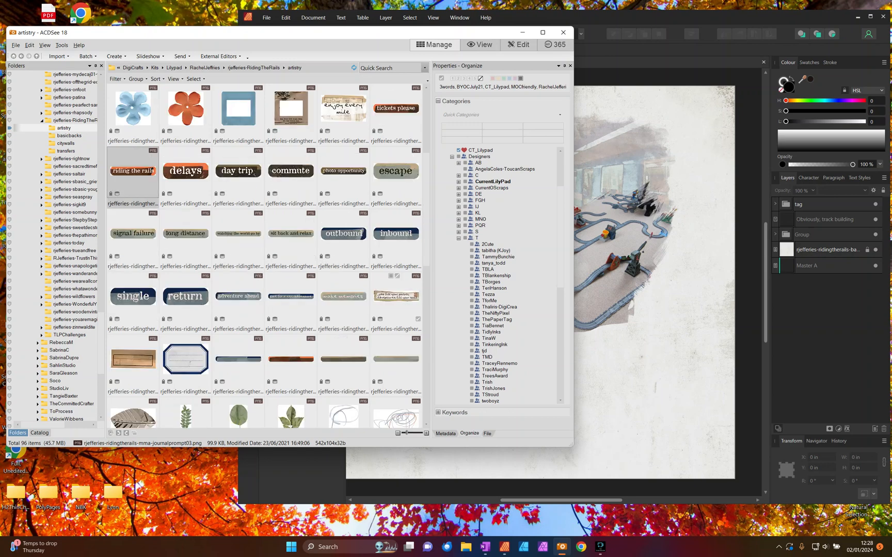
{"action": "scroll", "coordinate": [397, 299], "scroll_direction": "down", "scroll_amount": 3}
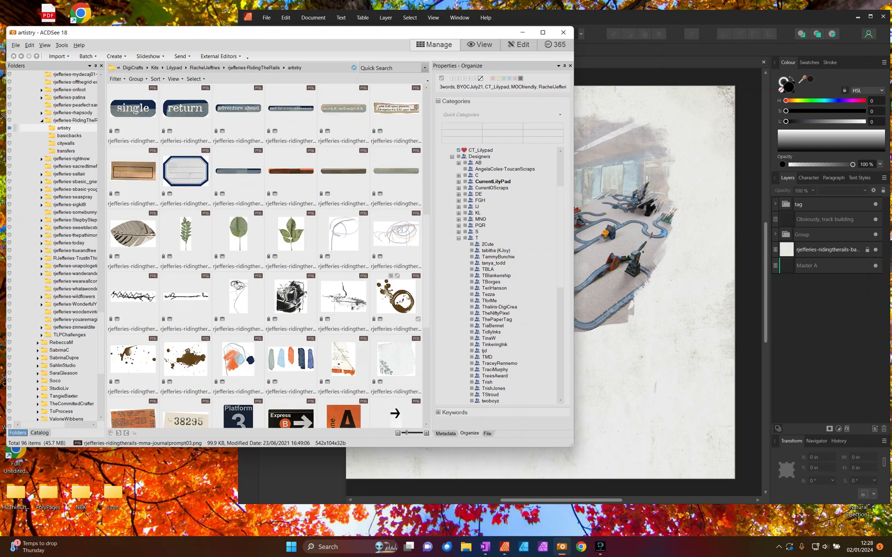
{"action": "scroll", "coordinate": [396, 302], "scroll_direction": "down", "scroll_amount": 5}
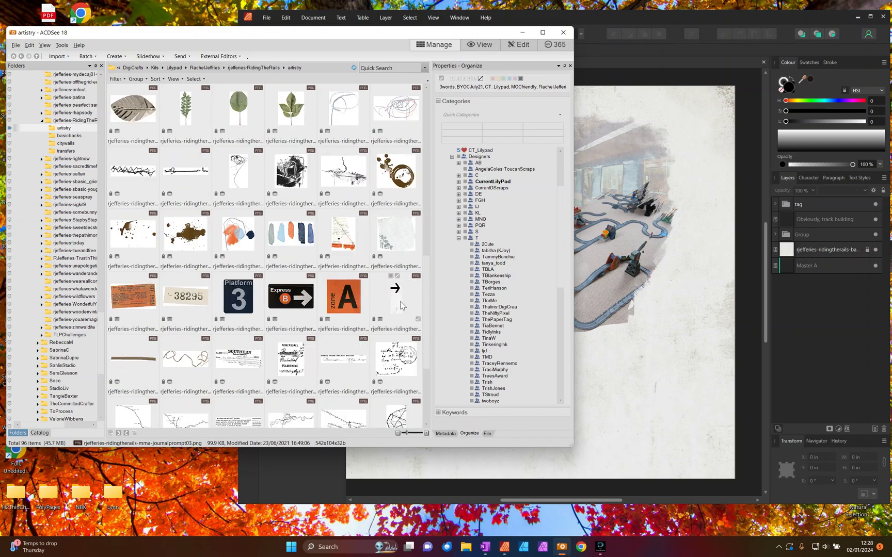
{"action": "scroll", "coordinate": [133, 361], "scroll_direction": "down", "scroll_amount": 5}
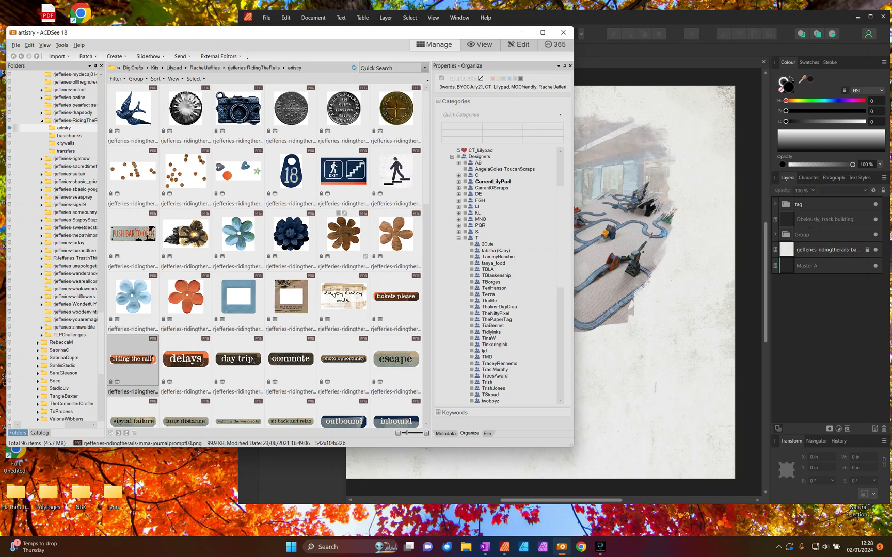
{"action": "scroll", "coordinate": [132, 361], "scroll_direction": "down", "scroll_amount": 1}
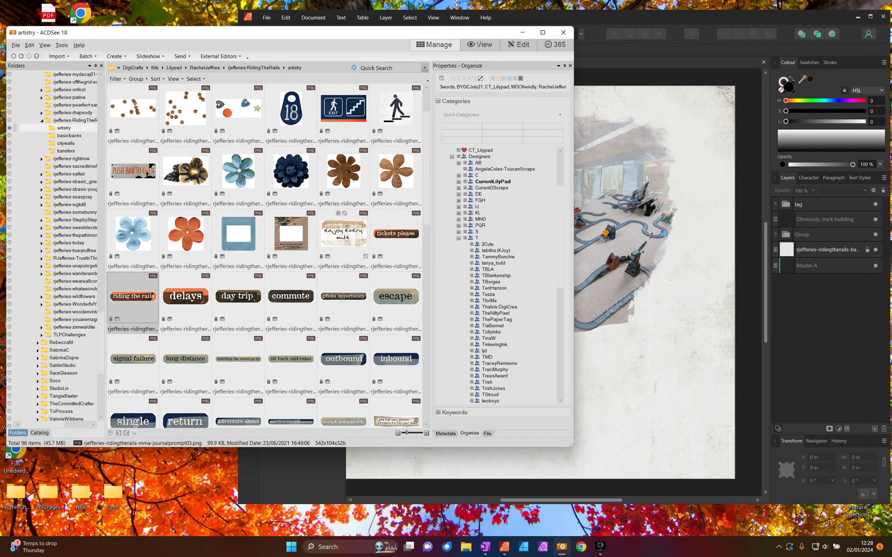
{"action": "scroll", "coordinate": [266, 255], "scroll_direction": "down", "scroll_amount": 1}
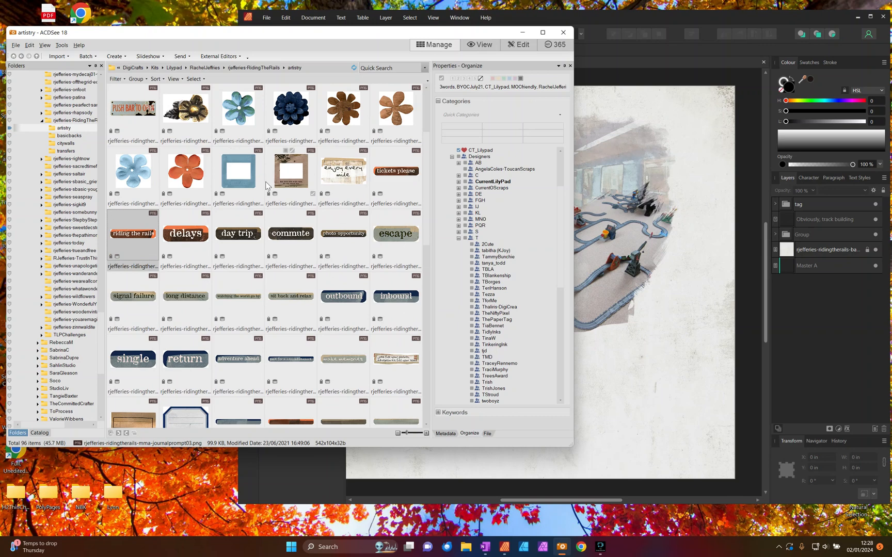
{"action": "left_click", "coordinate": [674, 271]}
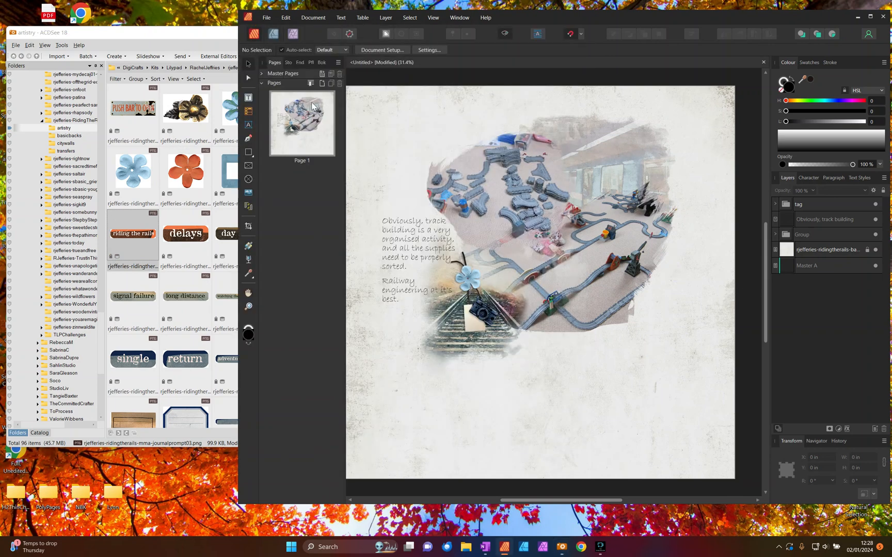
- Add the two-line artistic text title "Railway Engineering" in Arial at about 36.3 pt below the photos, at about X 7.77, Y 7.94 in
{"action": "left_click", "coordinate": [249, 124]}
{"action": "mouse_move", "coordinate": [597, 345]}
{"action": "left_mouse_down"}
{"action": "mouse_move", "coordinate": [605, 371]}
{"action": "mouse_move", "coordinate": [597, 362]}
{"action": "left_mouse_up"}
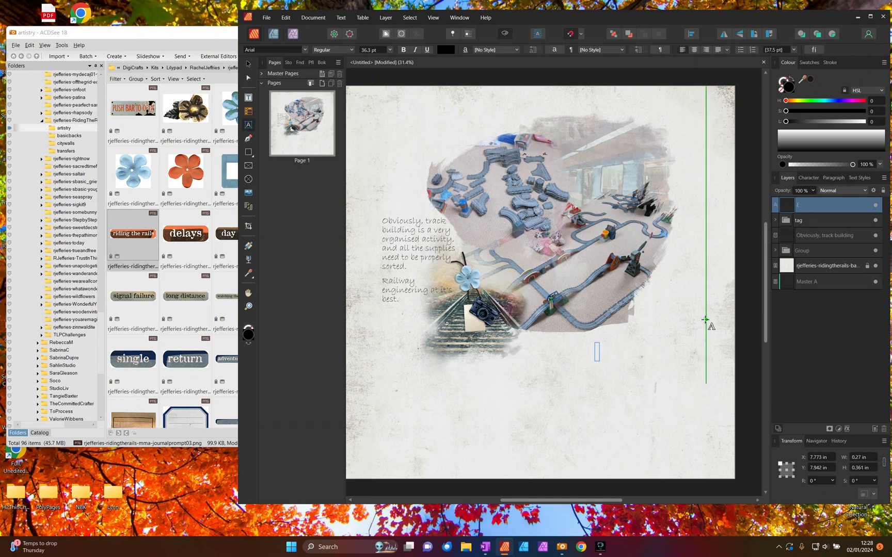
{"action": "type", "text": "Engineering"}
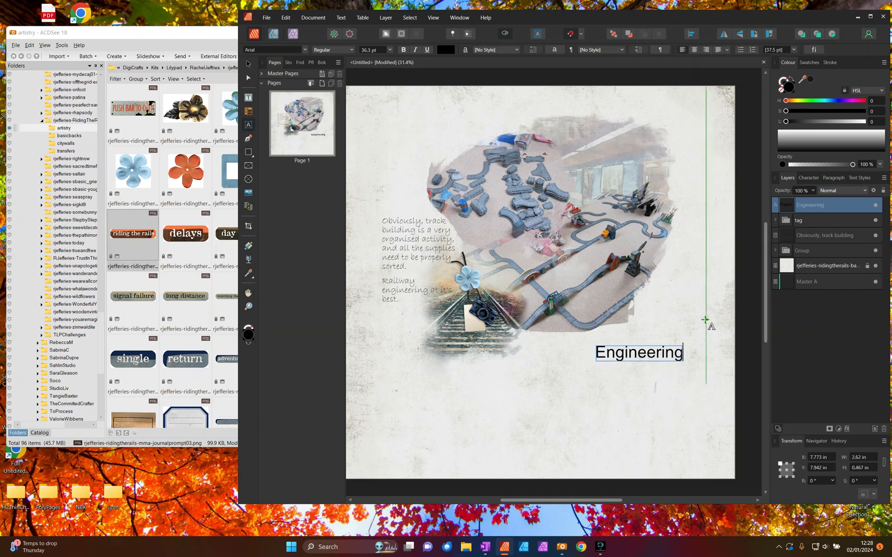
{"action": "key", "text": "Escape"}
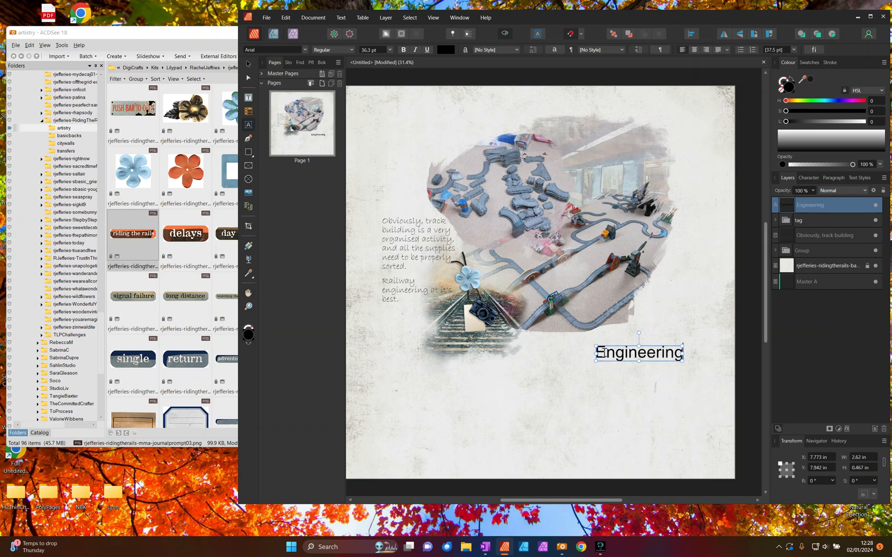
{"action": "type", "text": "Railway"}
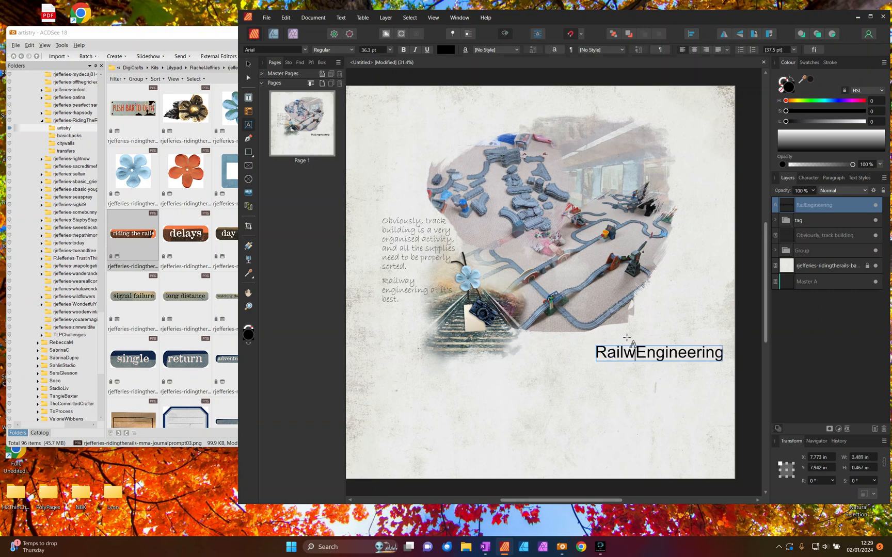
{"action": "key", "text": "Return"}
{"action": "key", "text": "Escape"}
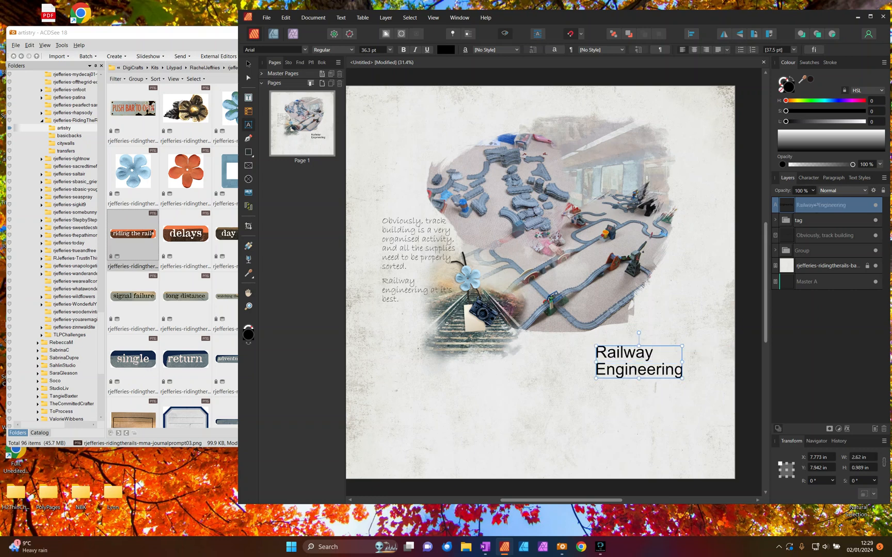
- Right-align the two-line Railway Engineering title and move it up over the photo's lower edge, at about X 8.07, Y 6 in
{"action": "left_click", "coordinate": [248, 63]}
{"action": "left_click", "coordinate": [706, 50]}
{"action": "left_click_drag", "start_coordinate": [656, 367], "coordinate": [665, 304]}
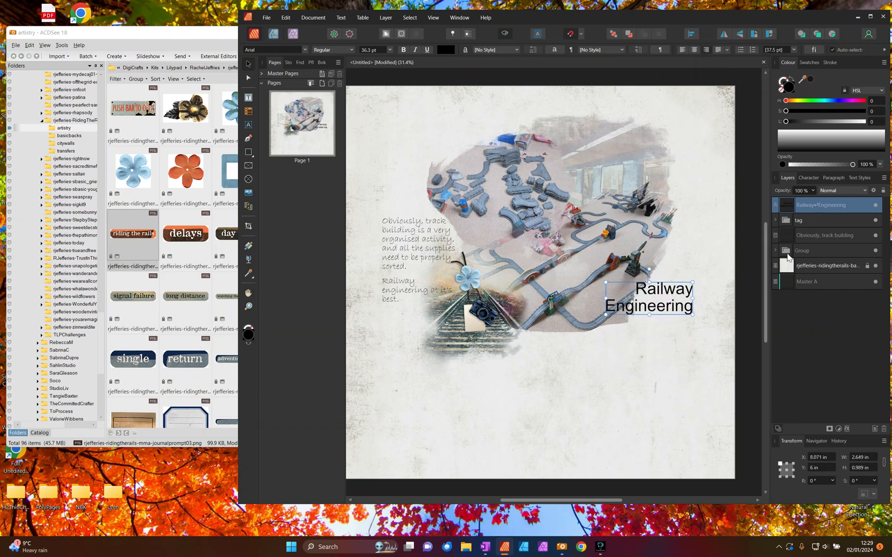
- Change the title's font to Stencil from the favourite fonts
{"action": "left_click", "coordinate": [305, 49]}
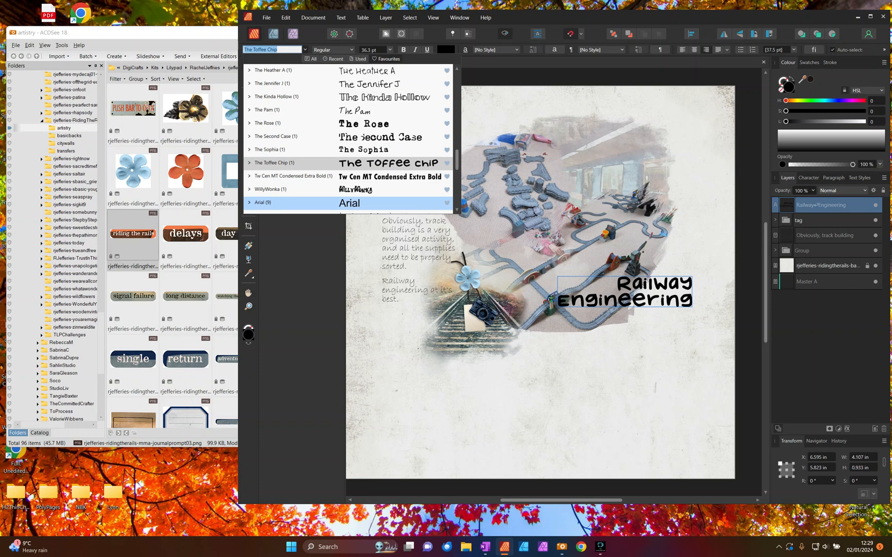
{"action": "scroll", "coordinate": [349, 137], "scroll_direction": "down", "scroll_amount": 5}
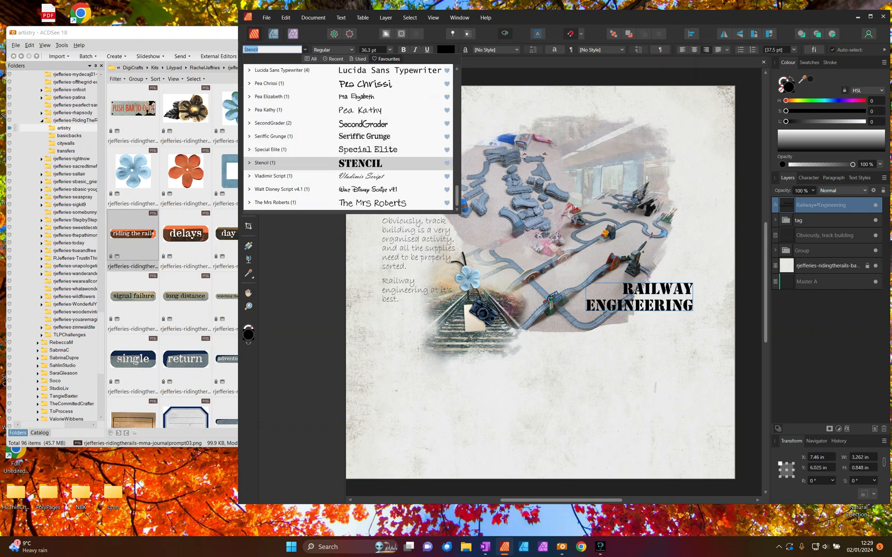
{"action": "left_click", "coordinate": [348, 163]}
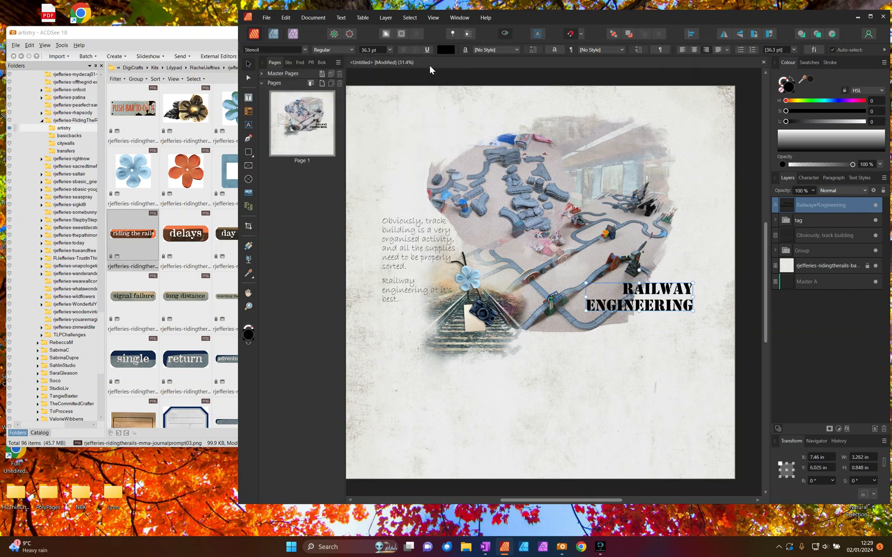
- Set the title's size to 36 pt and shift it slightly to about X 7.61, Y 6 in
{"action": "left_click", "coordinate": [390, 50]}
{"action": "scroll", "coordinate": [371, 165], "scroll_direction": "down", "scroll_amount": 2}
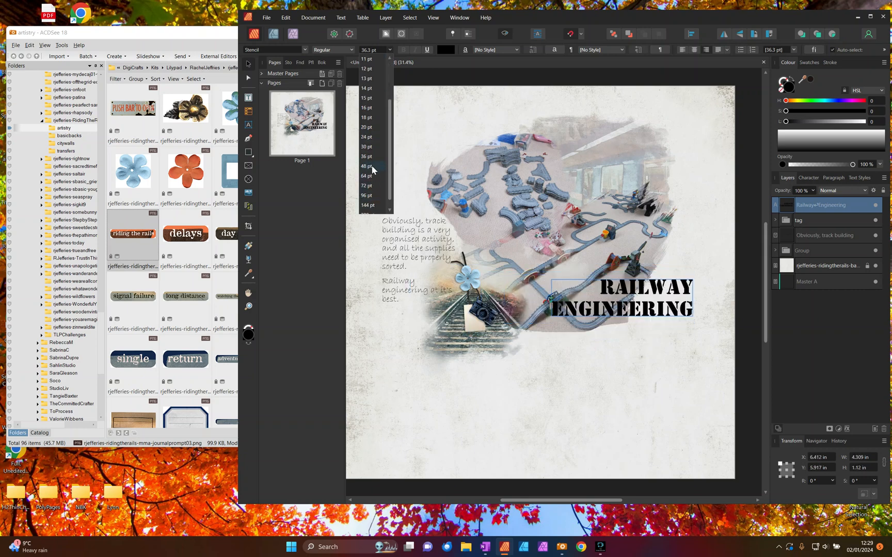
{"action": "left_click", "coordinate": [368, 156]}
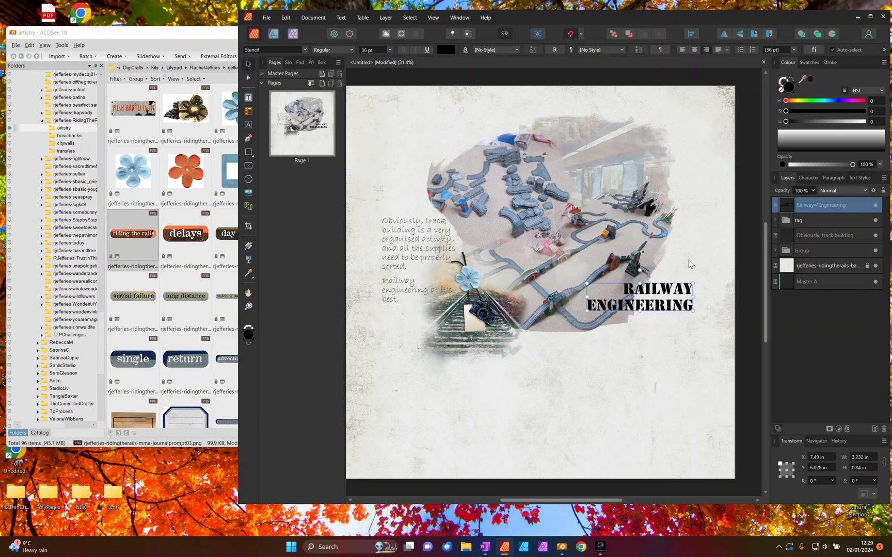
{"action": "left_click_drag", "start_coordinate": [677, 305], "coordinate": [680, 303]}
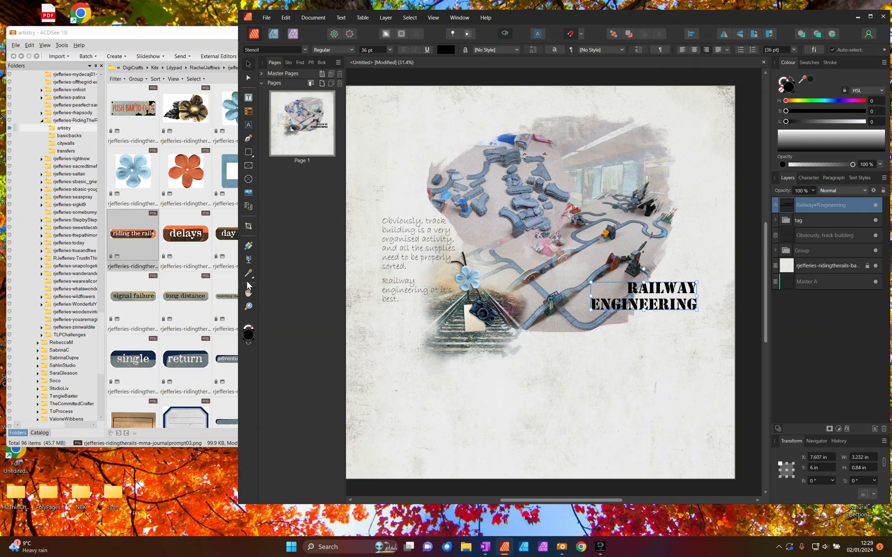
- Bring the navy paper basicb-06 from the kit's basicbacks folder in ACDSee into Affinity Publisher and clip it to the title text
{"action": "left_click", "coordinate": [64, 135]}
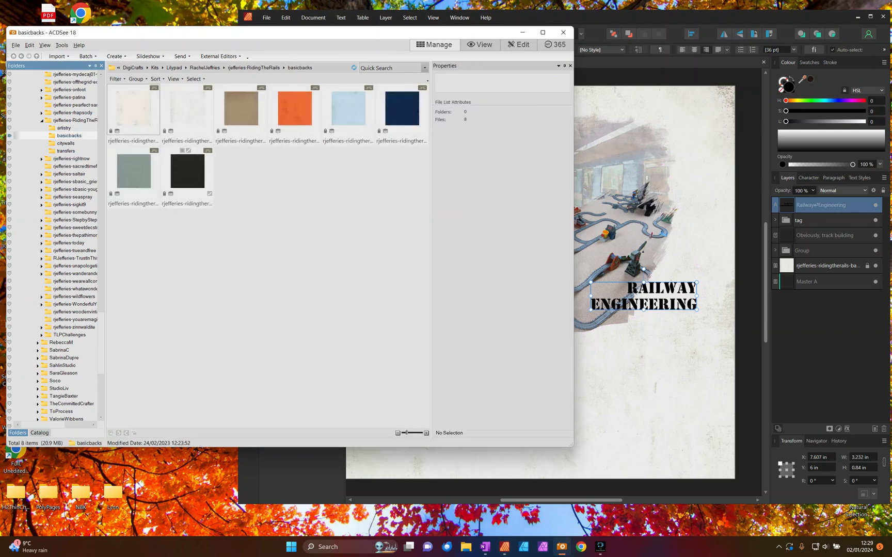
{"action": "left_click_drag", "start_coordinate": [401, 113], "coordinate": [593, 258]}
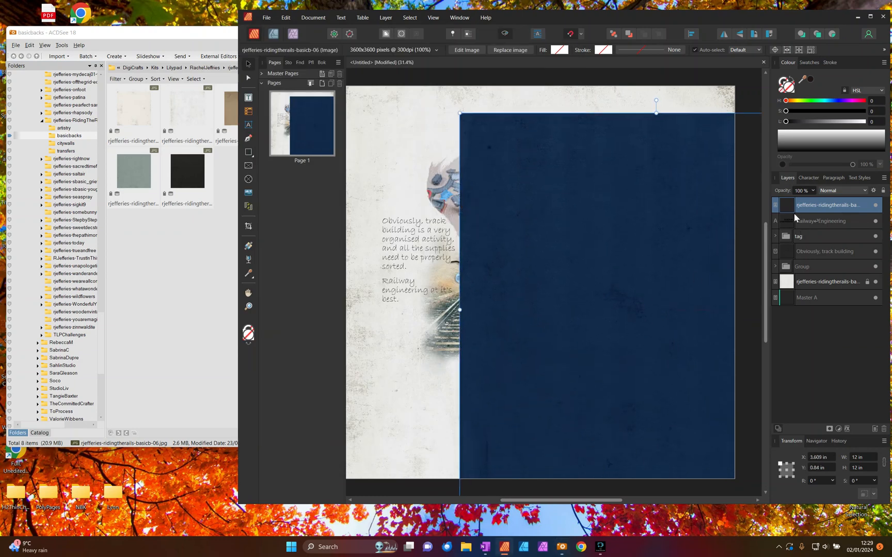
{"action": "left_click_drag", "start_coordinate": [826, 205], "coordinate": [808, 222]}
{"action": "left_click", "coordinate": [415, 374]}
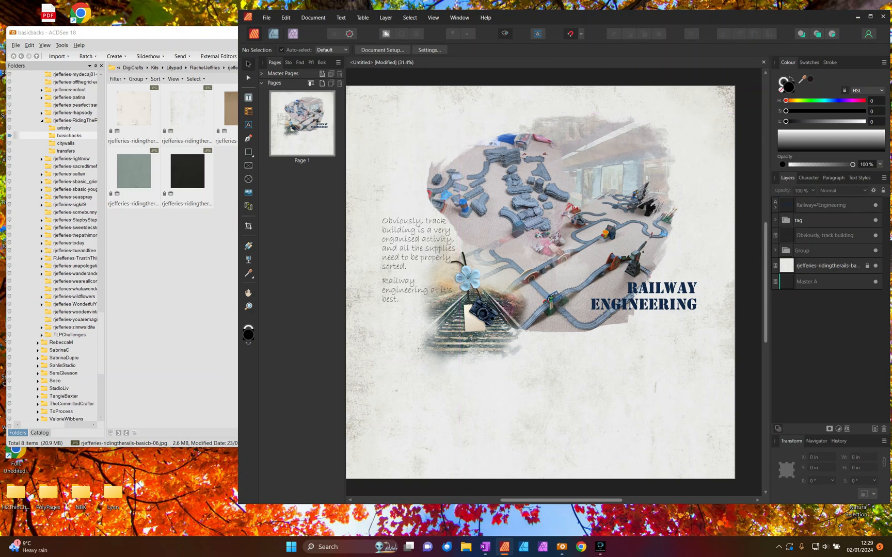
- Start saving the page in the AffinityFiles folder, moving the save dialog aside to uncover the title
{"action": "key", "text": "ctrl+s"}
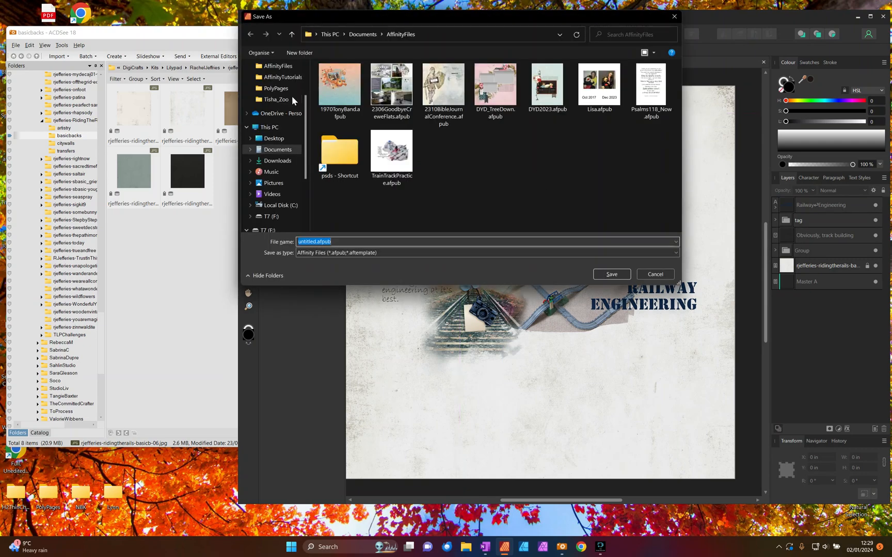
{"action": "left_click_drag", "start_coordinate": [454, 25], "coordinate": [231, 81]}
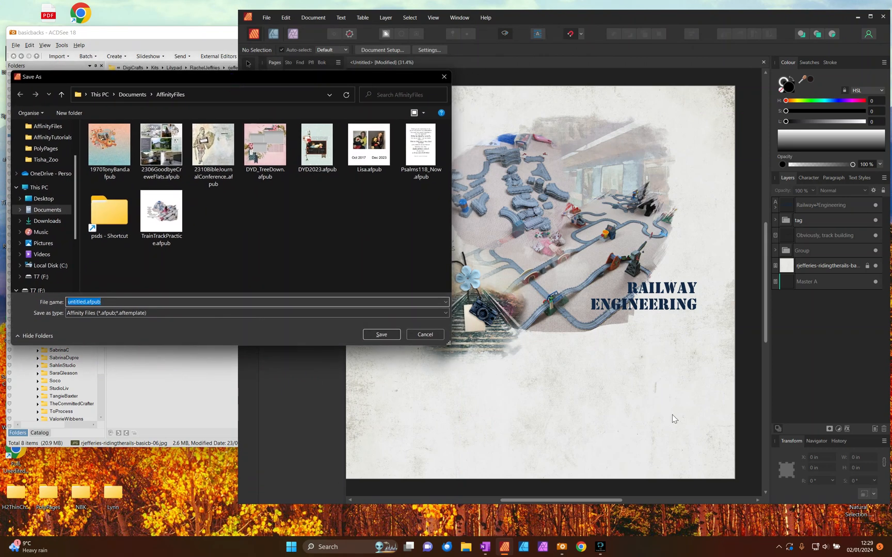